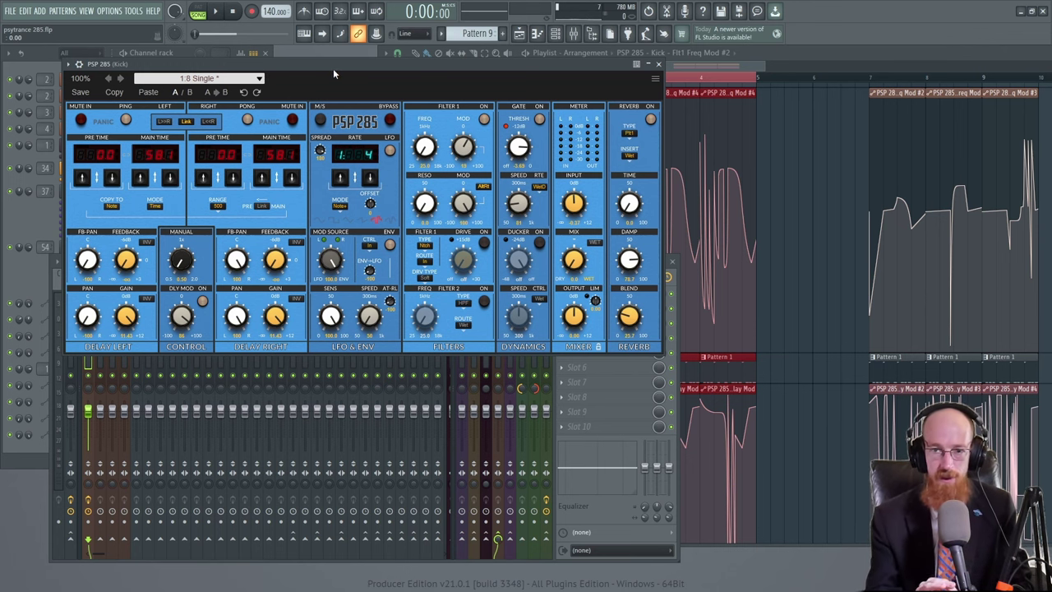
- Audition the loop with and without Harmor 1's reverb, restore the reverb, and return to the PSP 285 window
key(space)
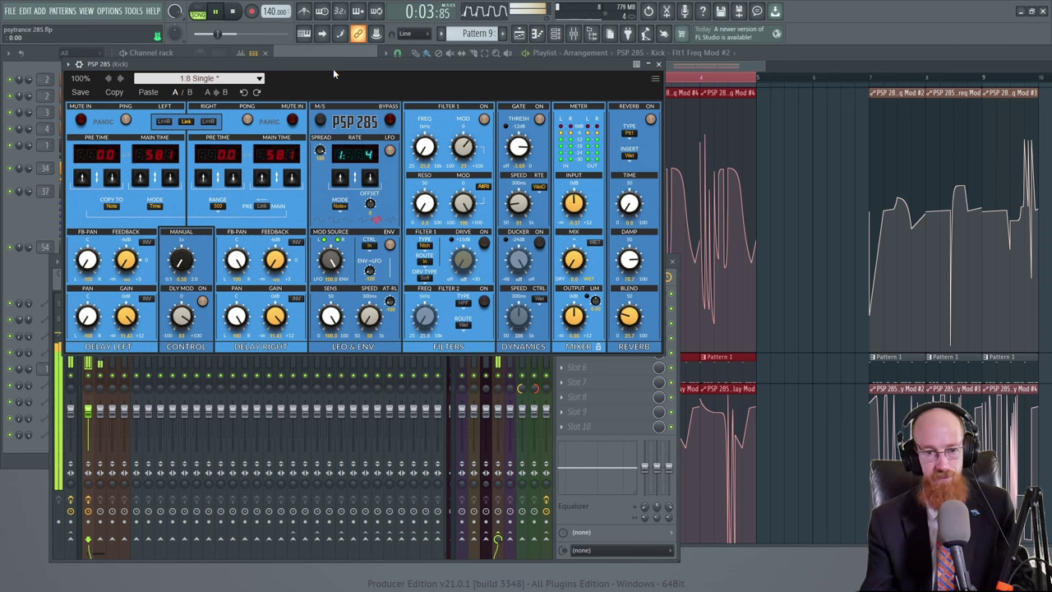
key(space)
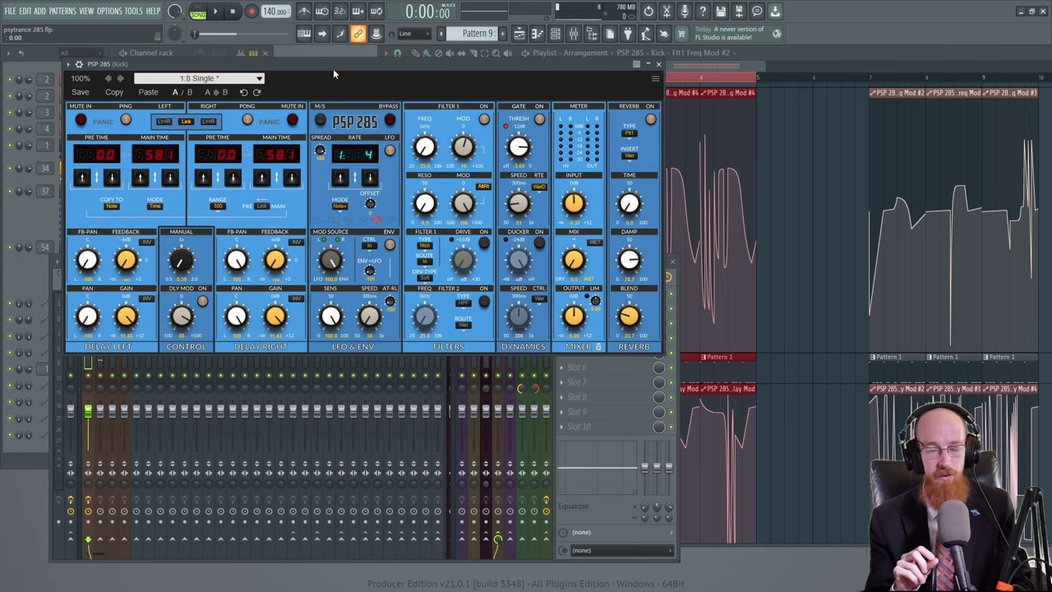
click(31, 219)
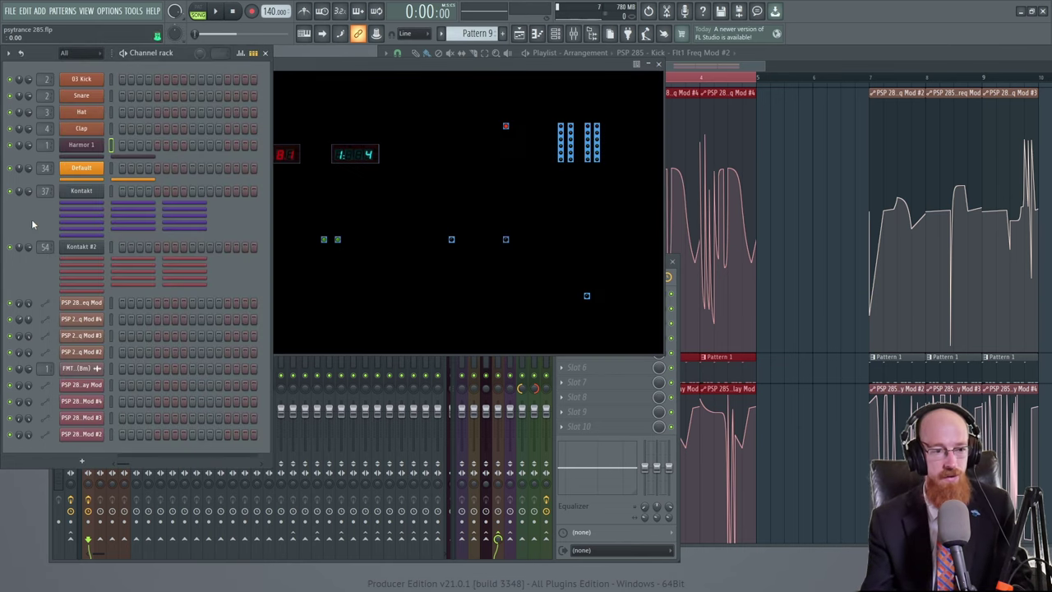
click(86, 151)
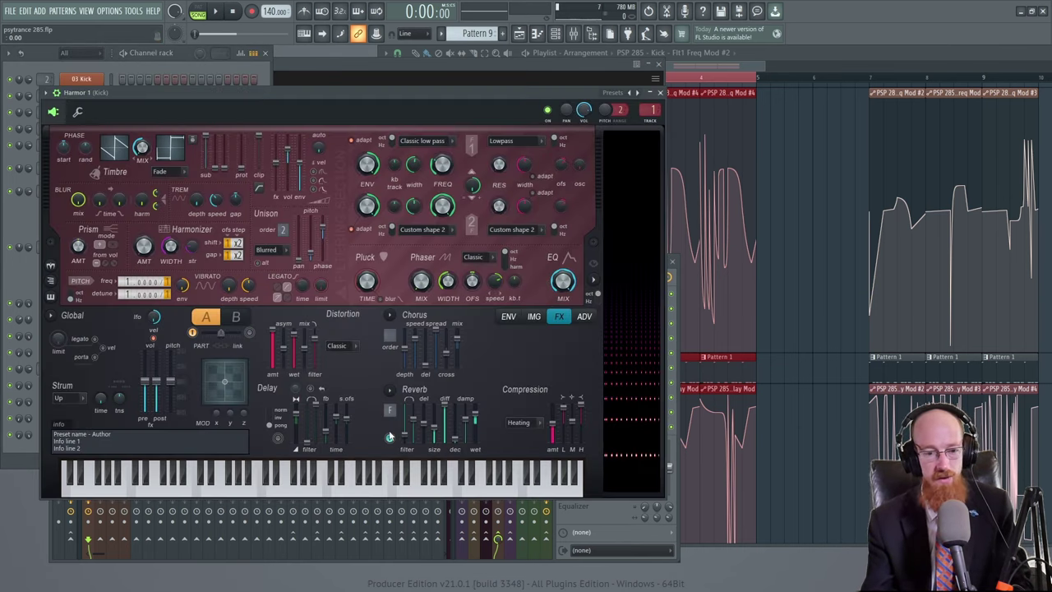
key(space)
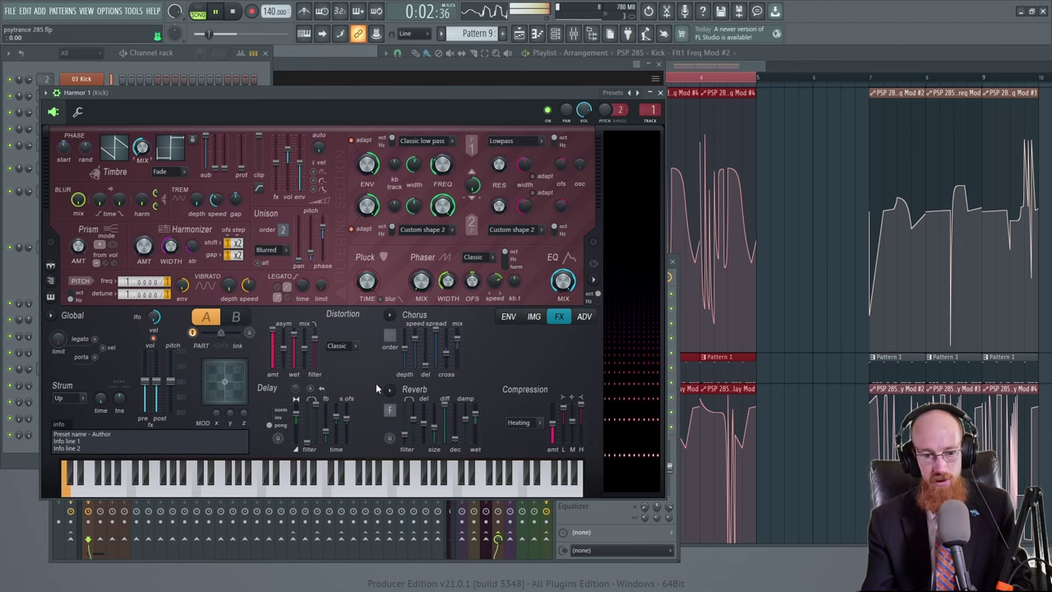
key(space)
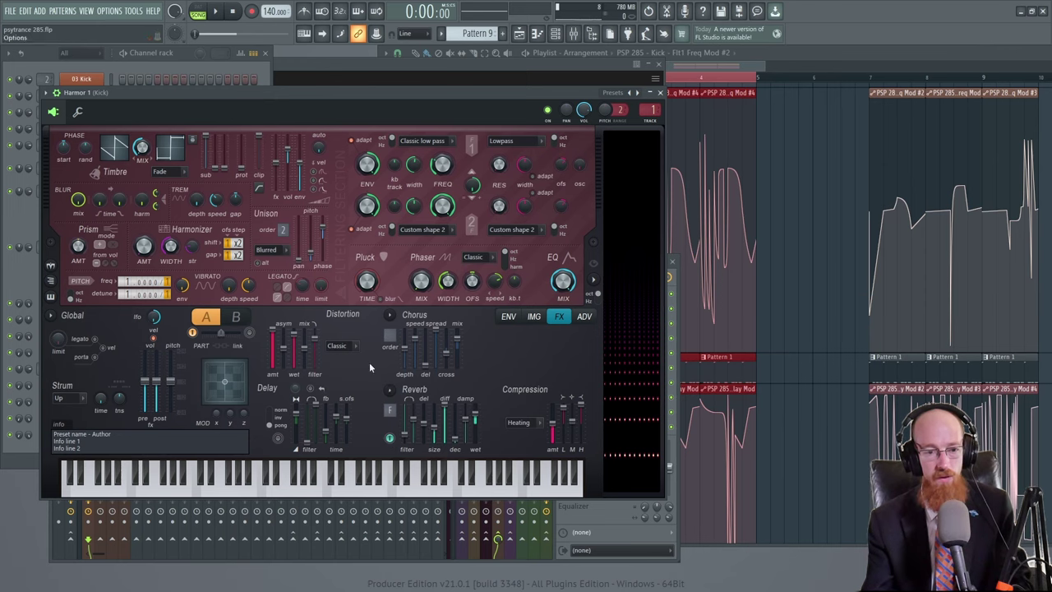
click(660, 93)
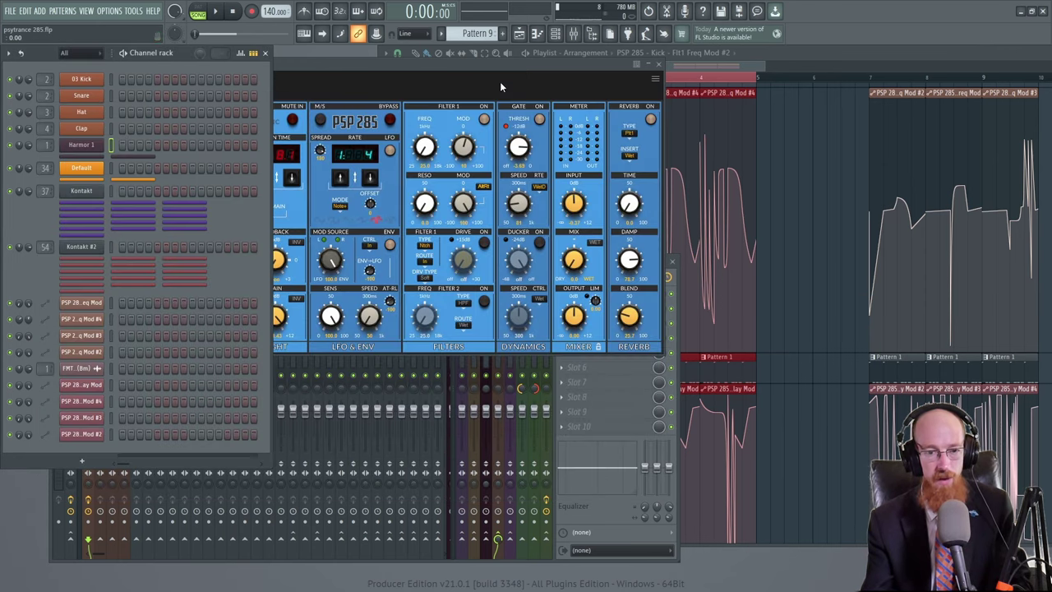
click(493, 77)
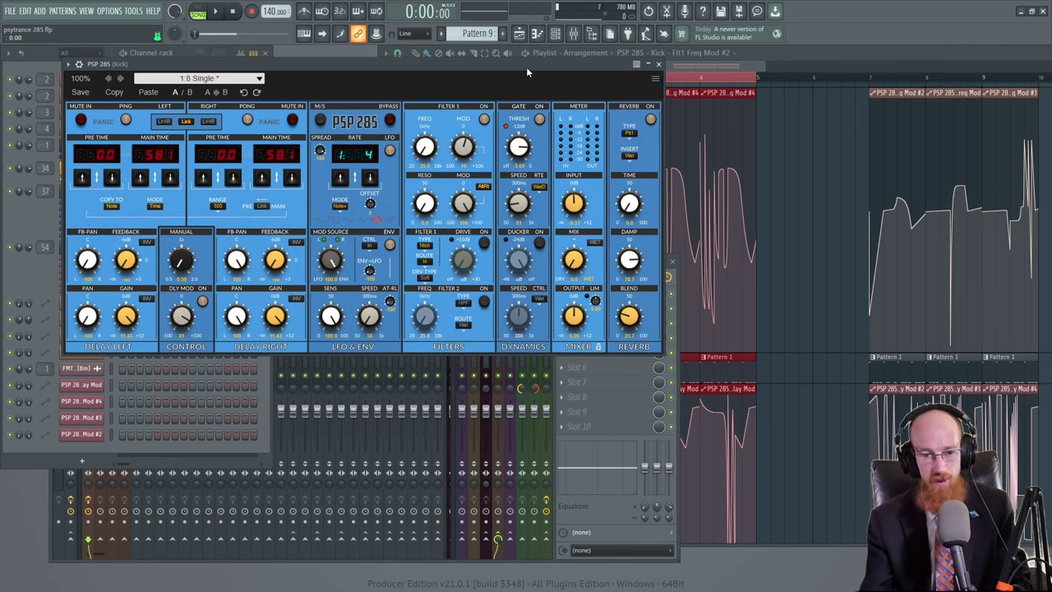
- Set the PSP 285 mix to 100 (fully wet) and audition the loop
key(space)
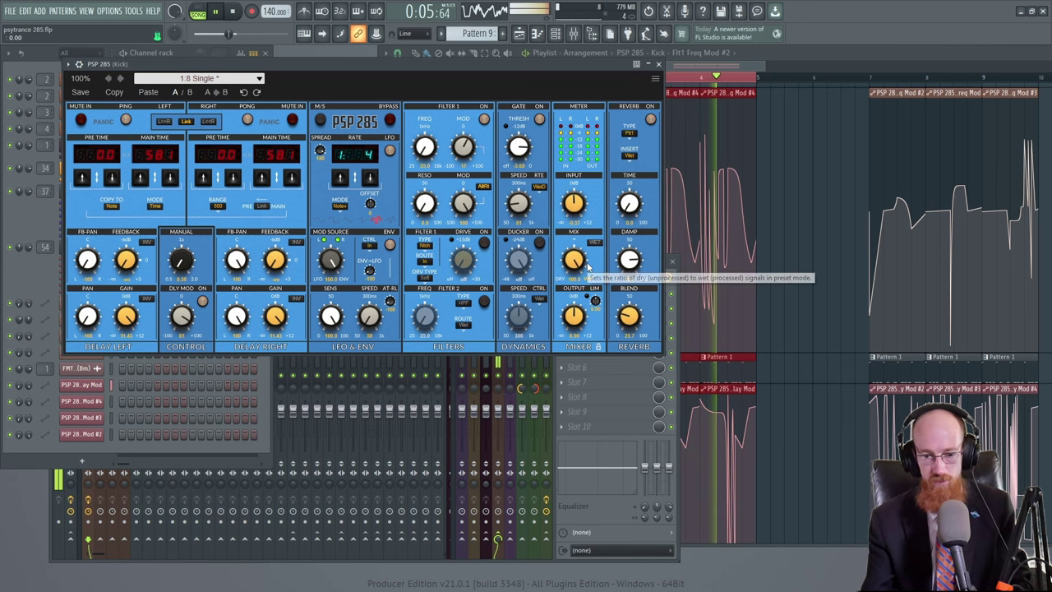
key(space)
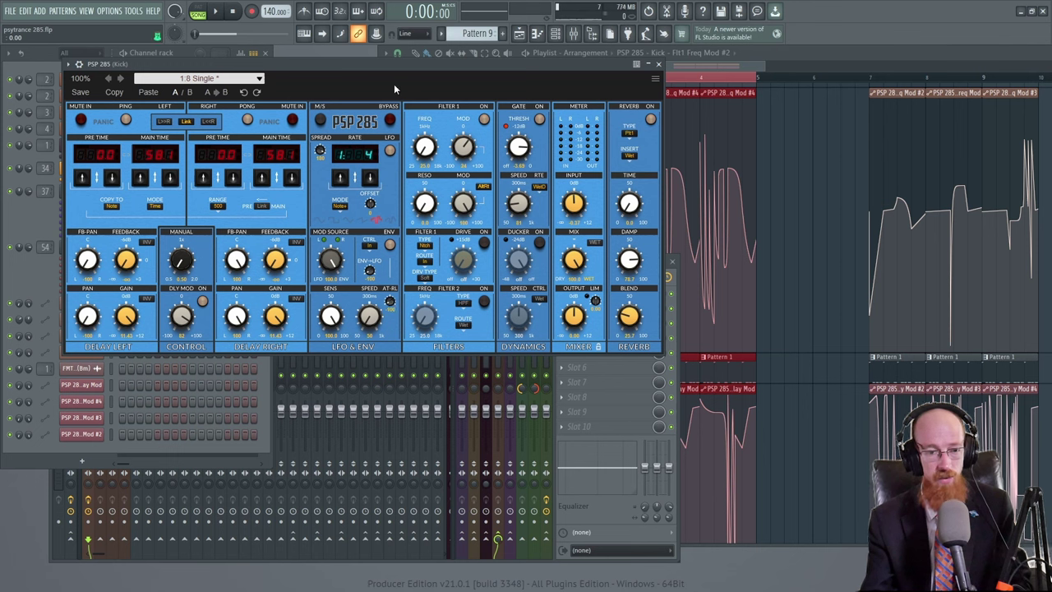
key(space)
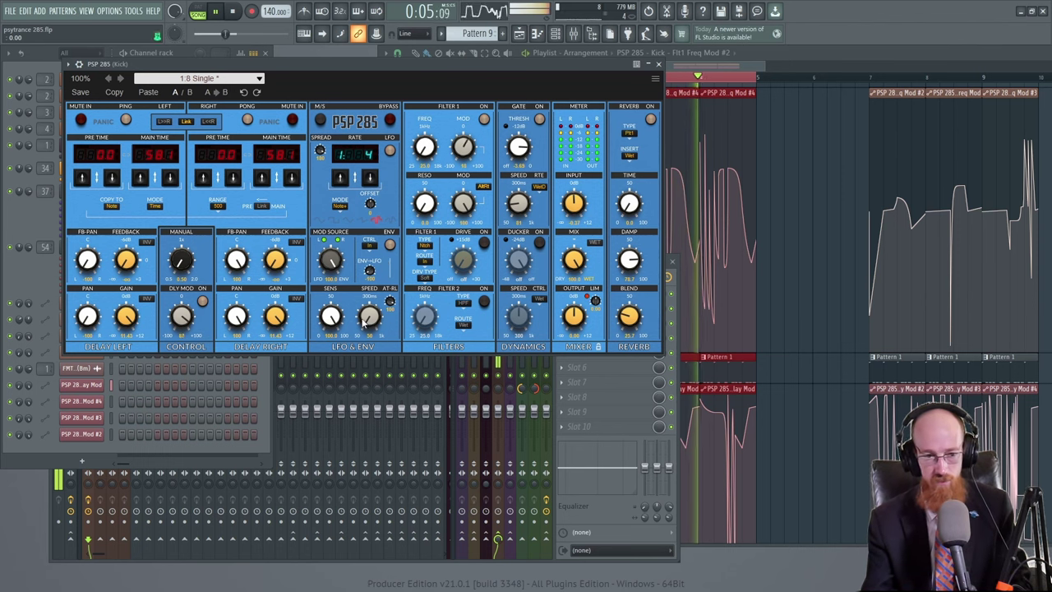
key(space)
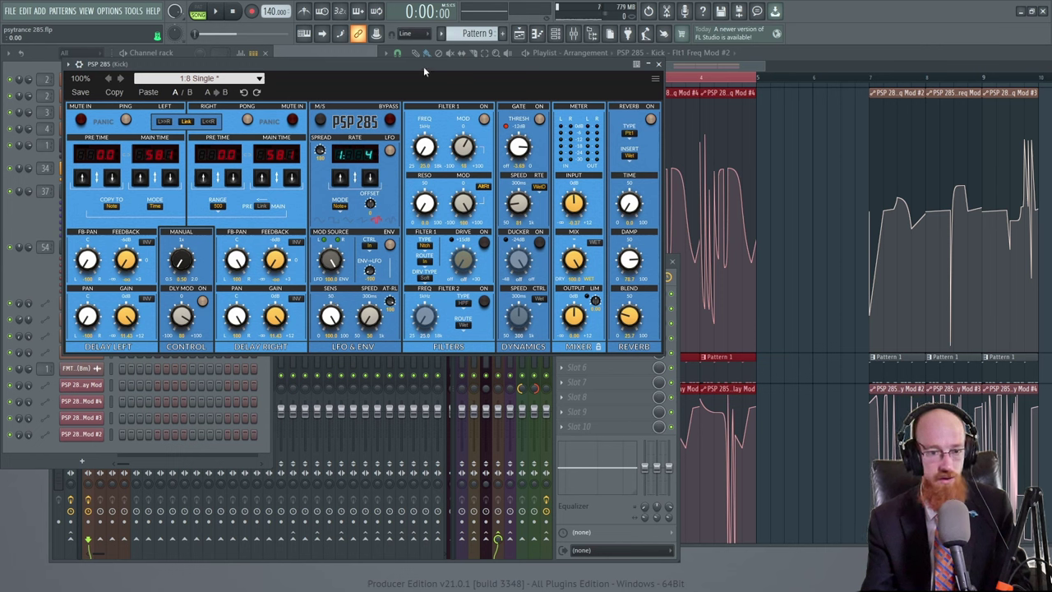
- Try lower envelope sensitivity and longer envelope speed settings on the PSP 285 while the loop plays
key(space)
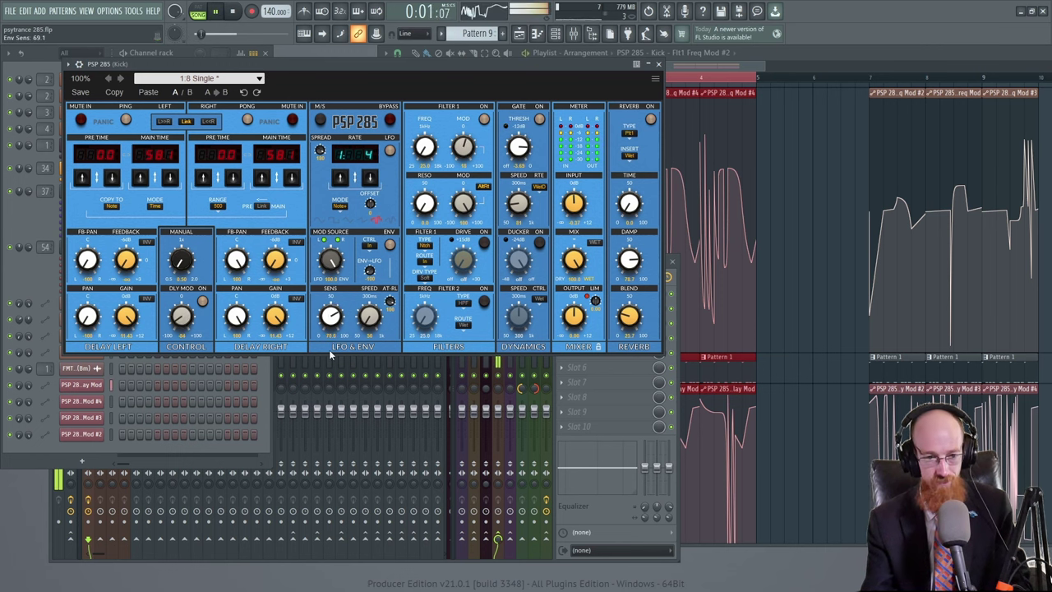
drag(370, 317, 367, 275)
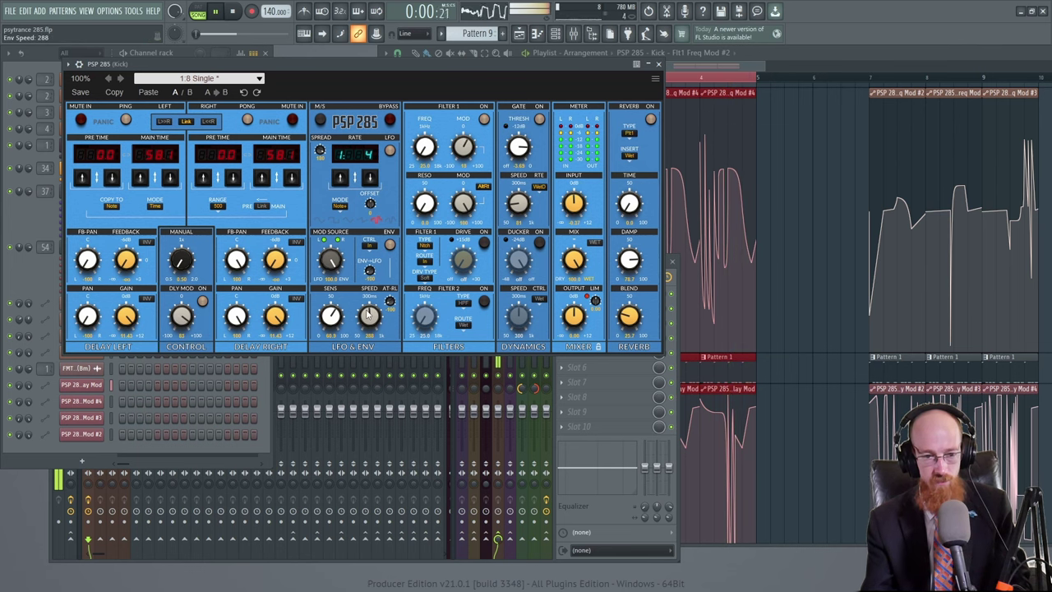
drag(369, 316, 369, 284)
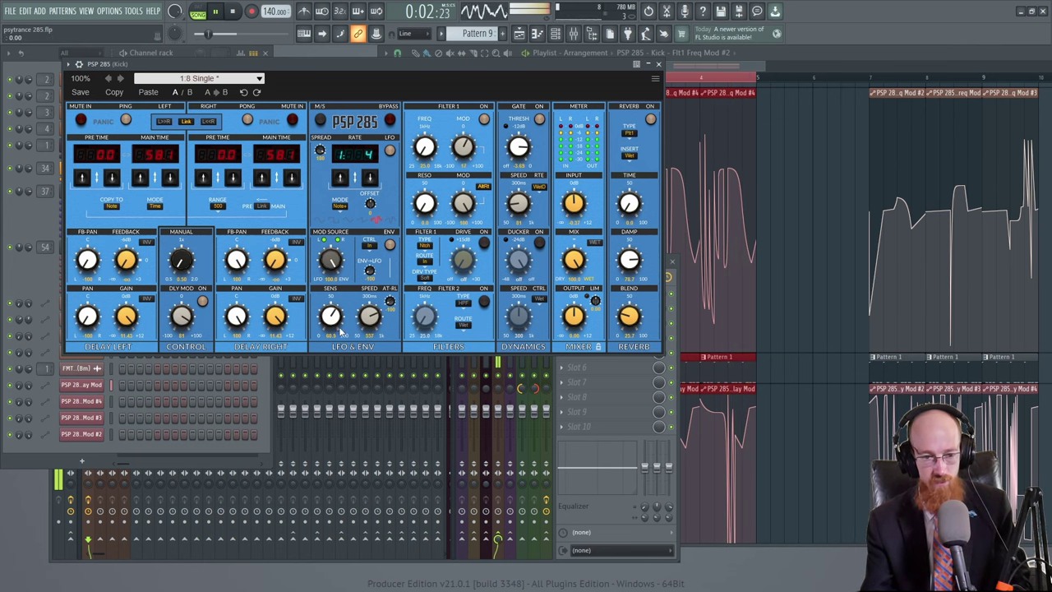
drag(331, 319, 326, 360)
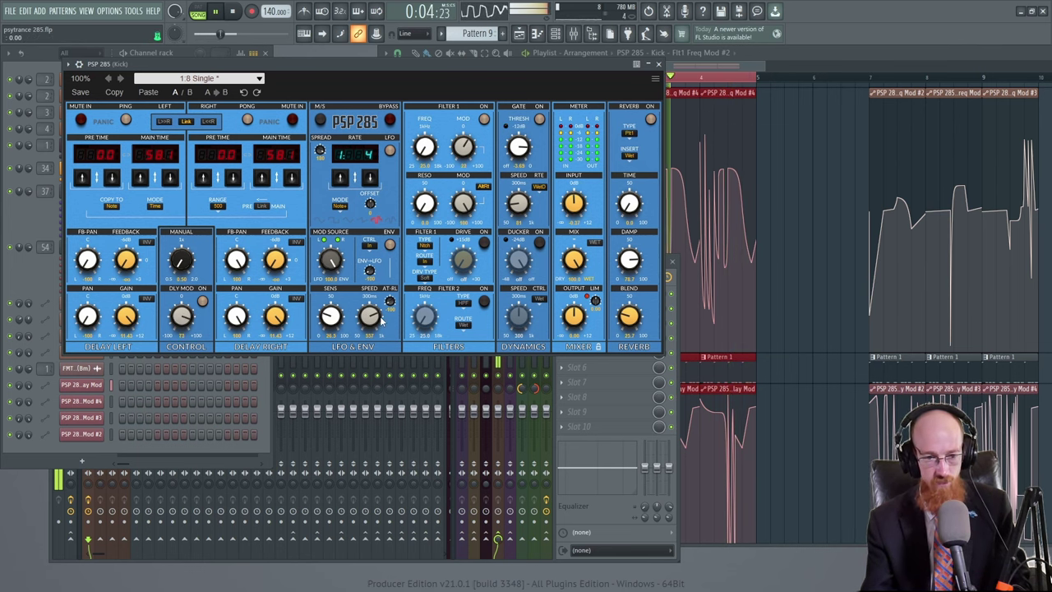
drag(370, 317, 367, 321)
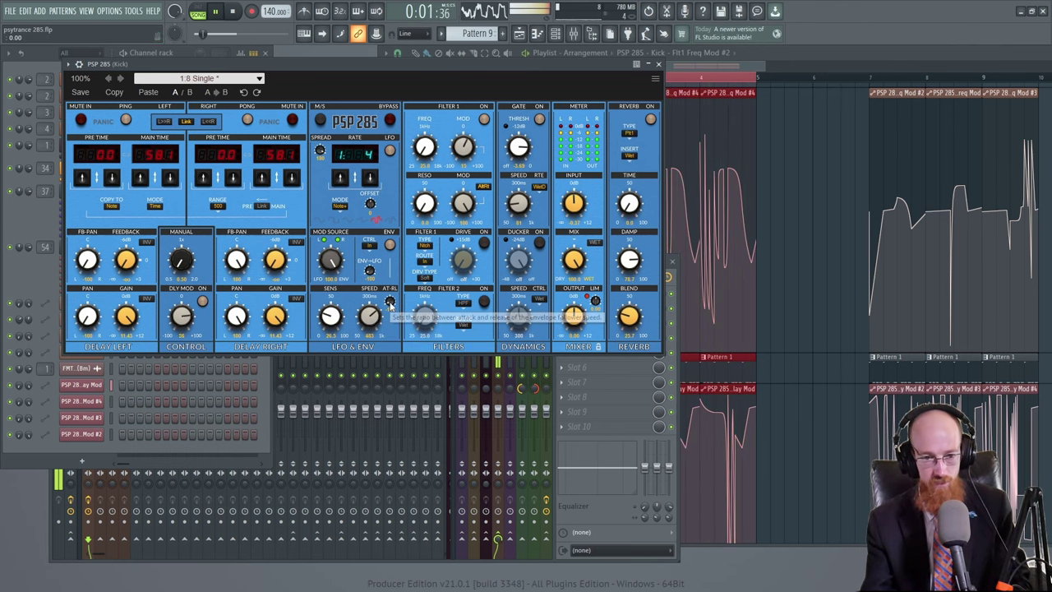
click(391, 304)
key(space)
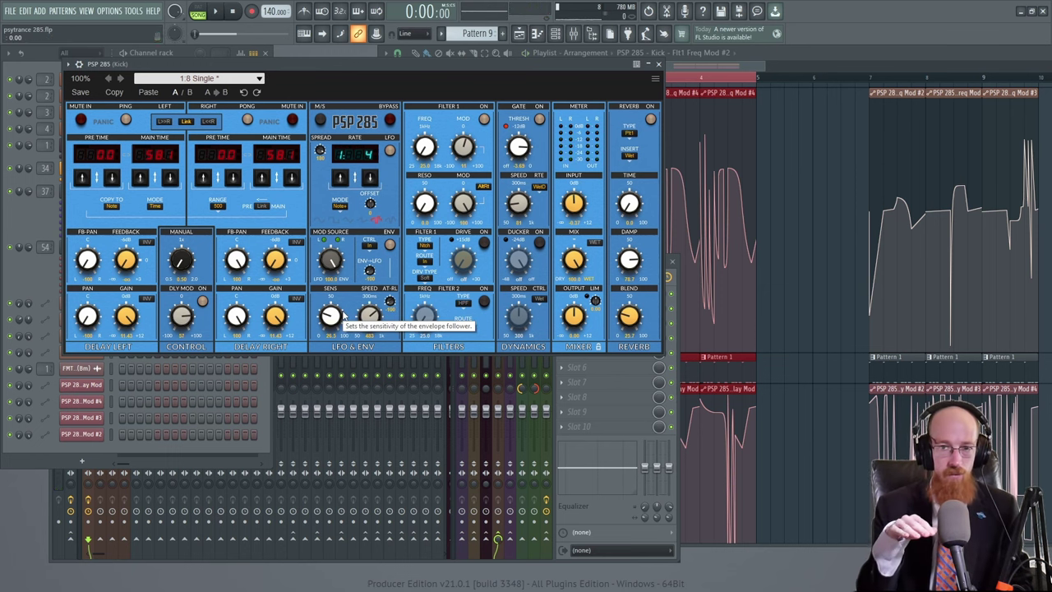
- Audition the loop with the PSP 285's envelope sensitivity set to 100 and its envelope speed set to 1000
key(space)
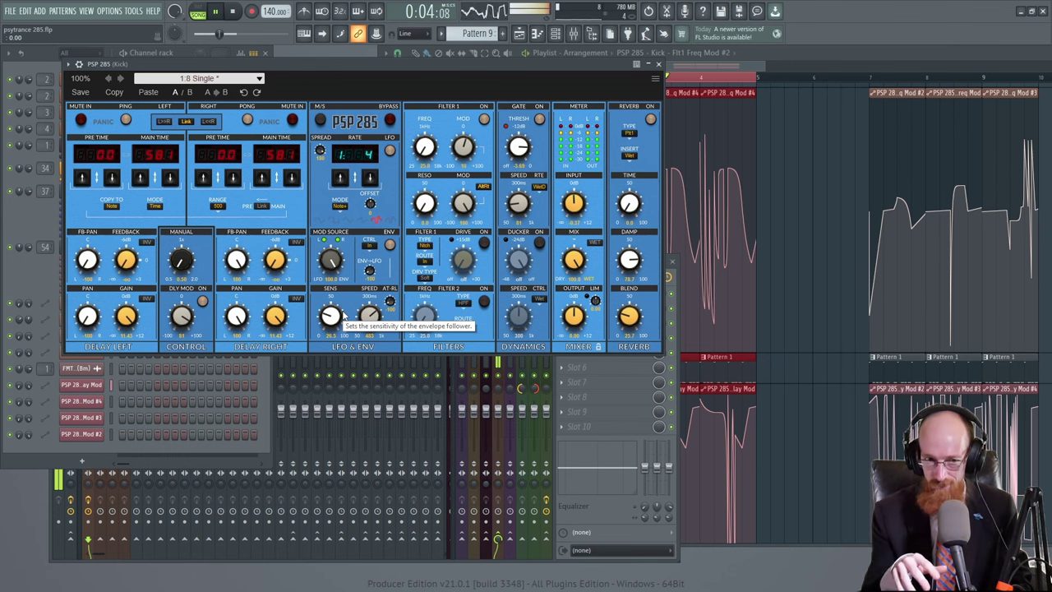
key(space)
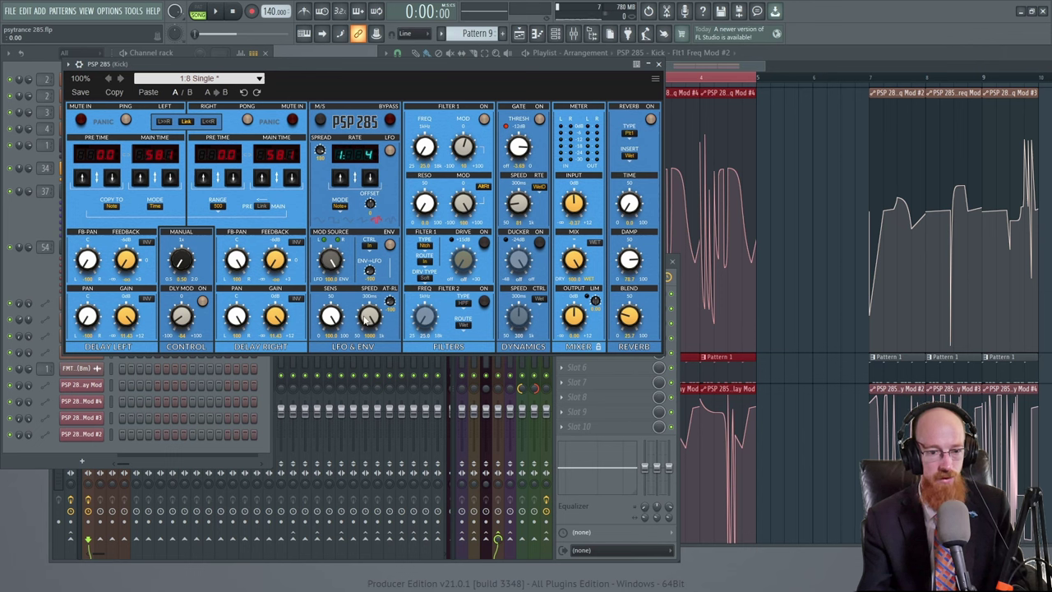
key(space)
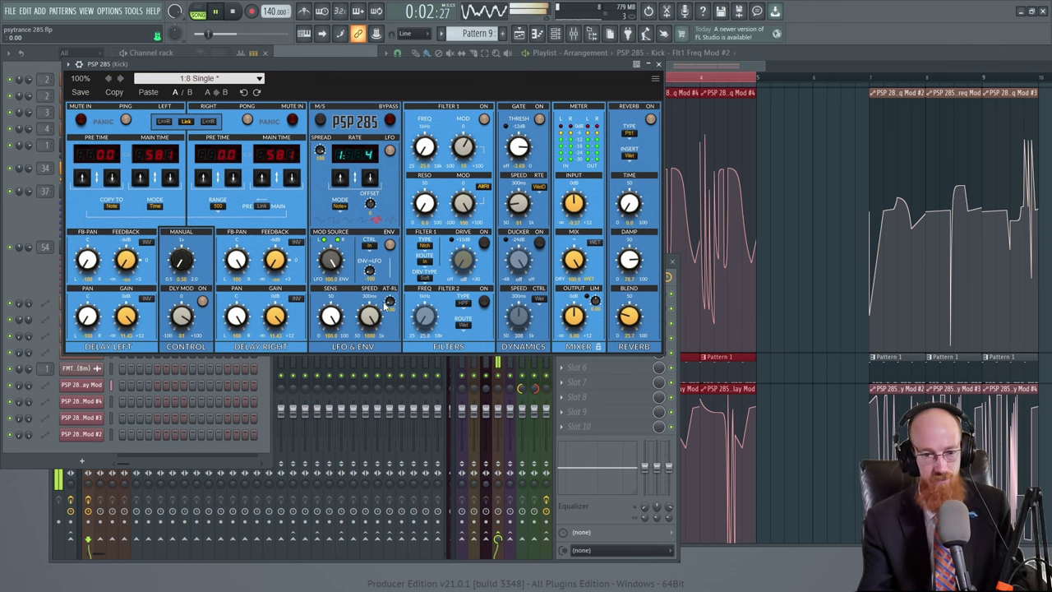
key(space)
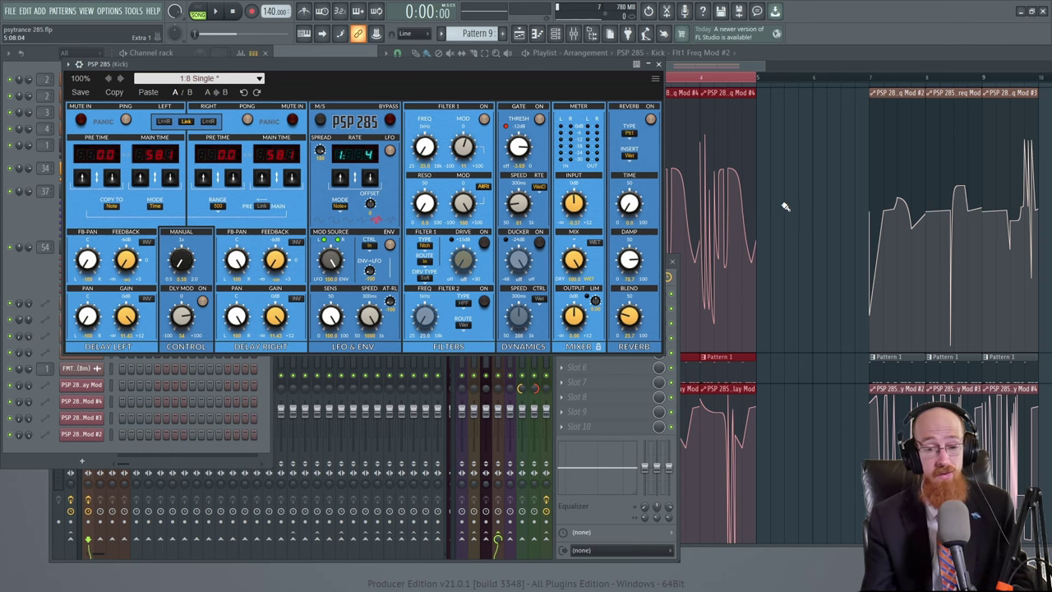
- Play the arrangement from bar 7 to audition the second group of filter frequency and delay modulation automation clips
drag(858, 164, 726, 168)
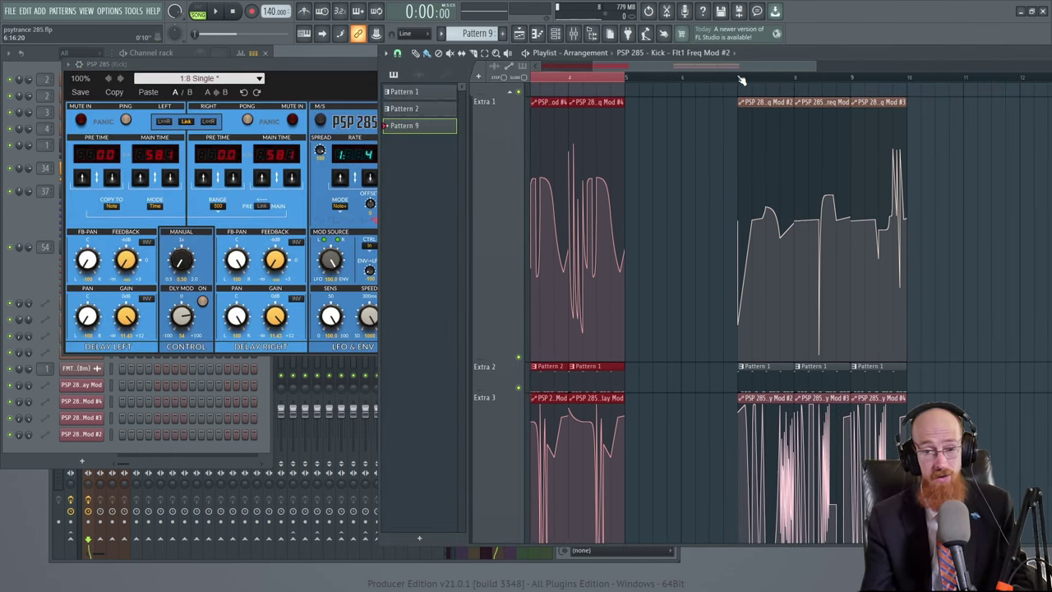
click(740, 78)
scroll(779, 232, down, 1)
scroll(779, 231, down, 3)
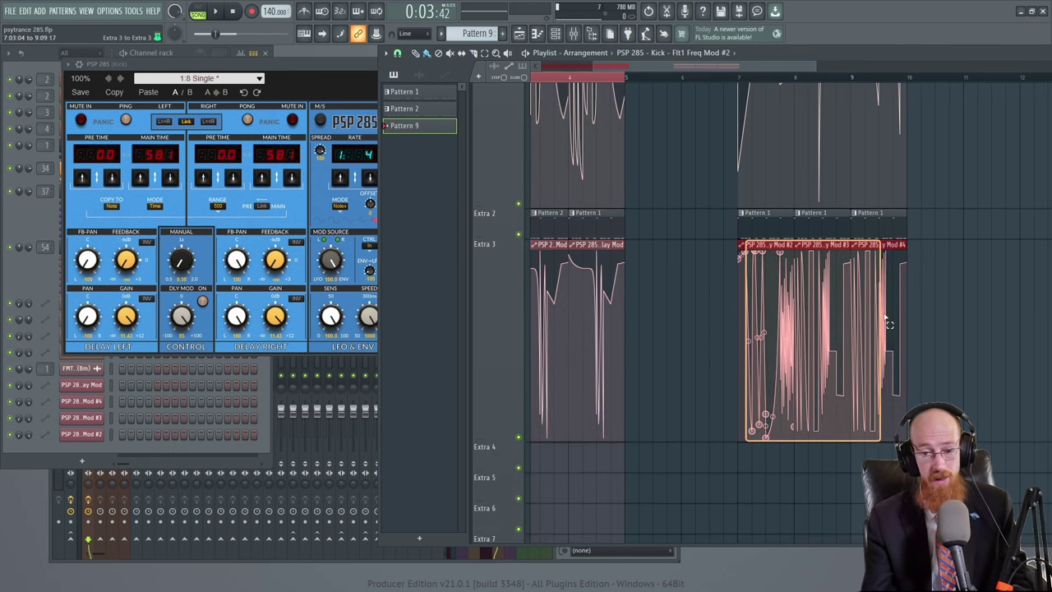
click(739, 78)
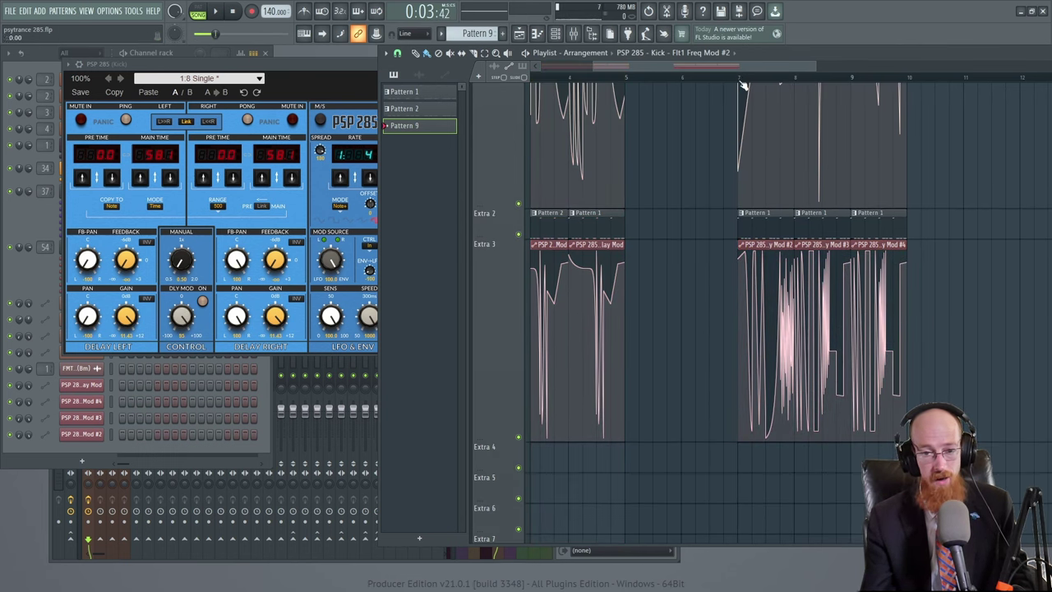
key(space)
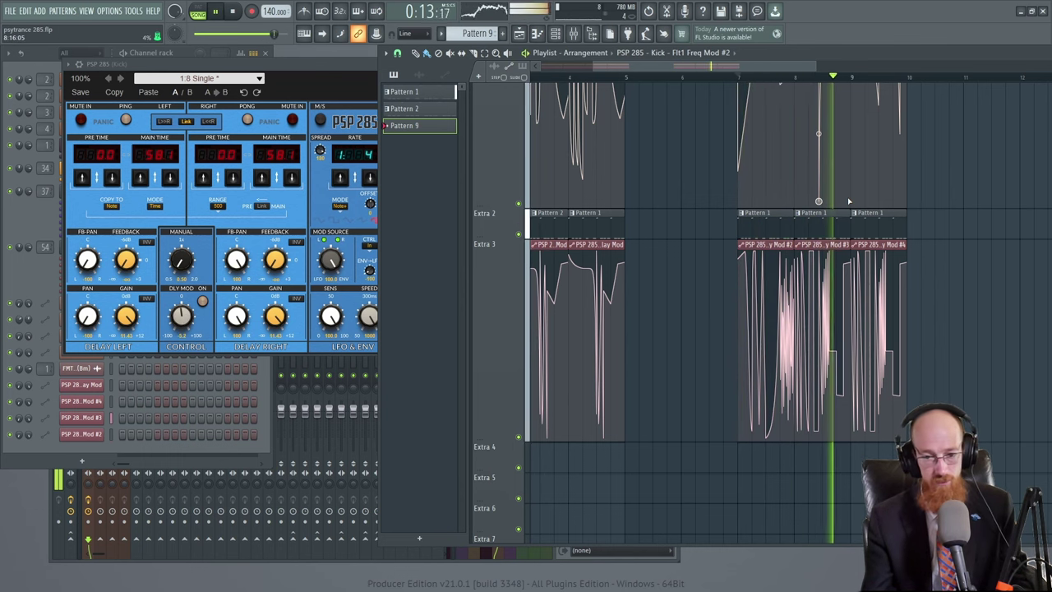
scroll(831, 223, up, 1)
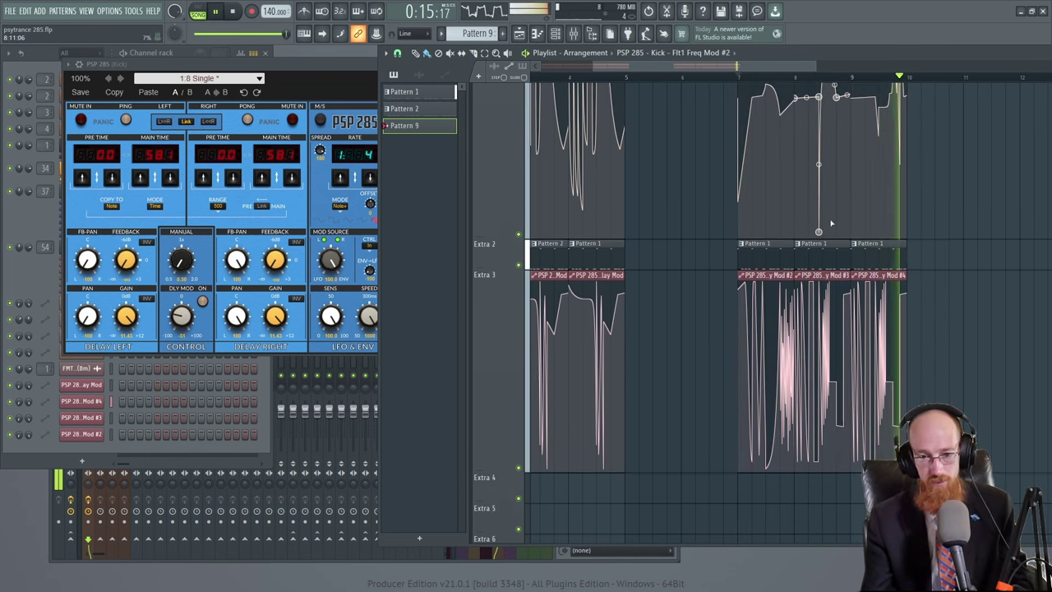
key(space)
- Trim the start of the Delay Mod #2 automation clip to 7:13, keeping only its dense zigzag ending, and play the passage
scroll(775, 348, up, 3)
scroll(775, 348, up, 2)
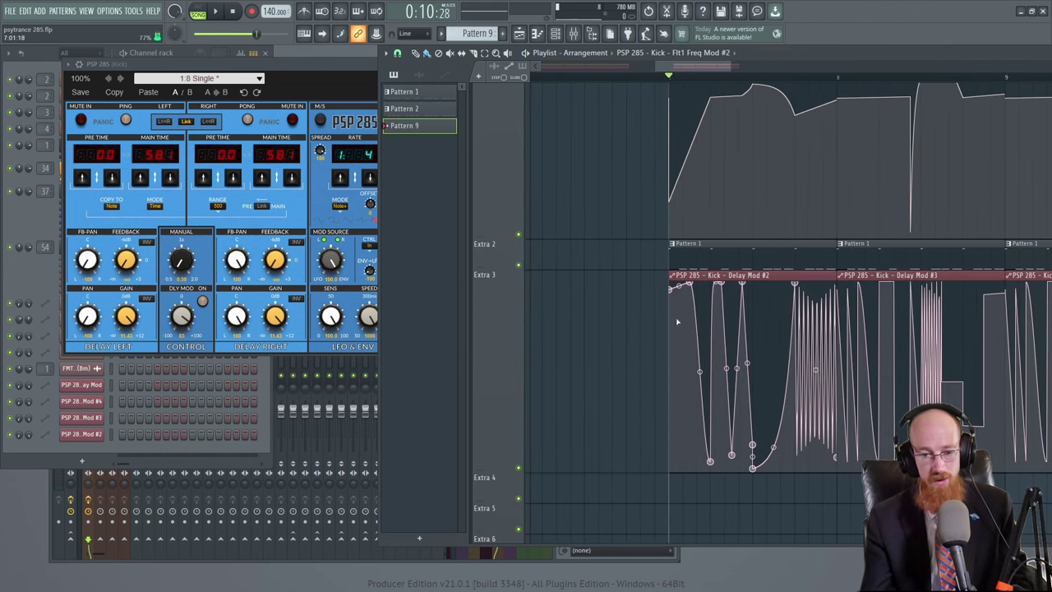
drag(669, 279, 795, 282)
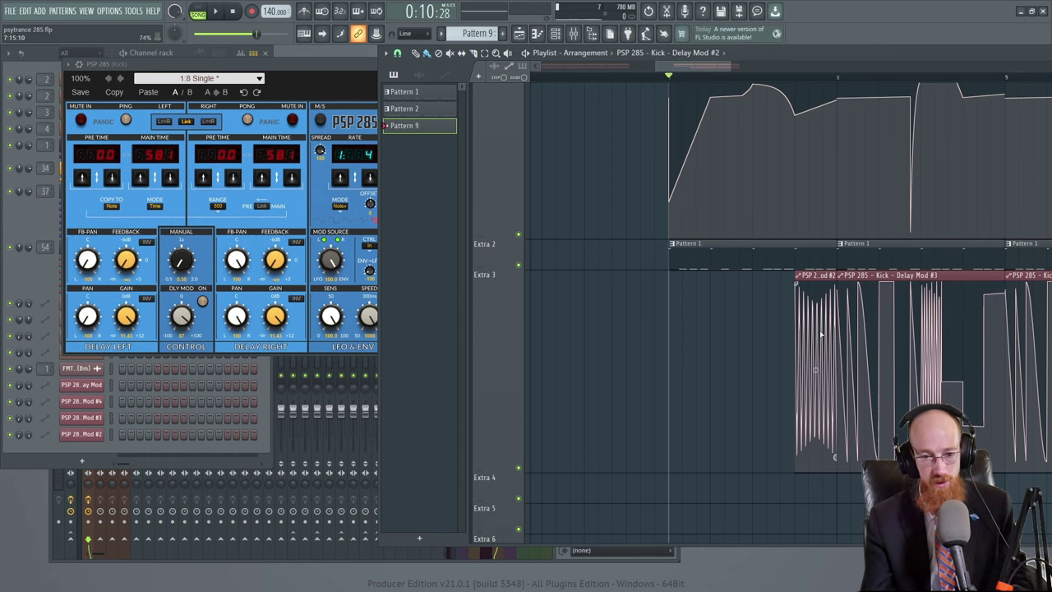
key(space)
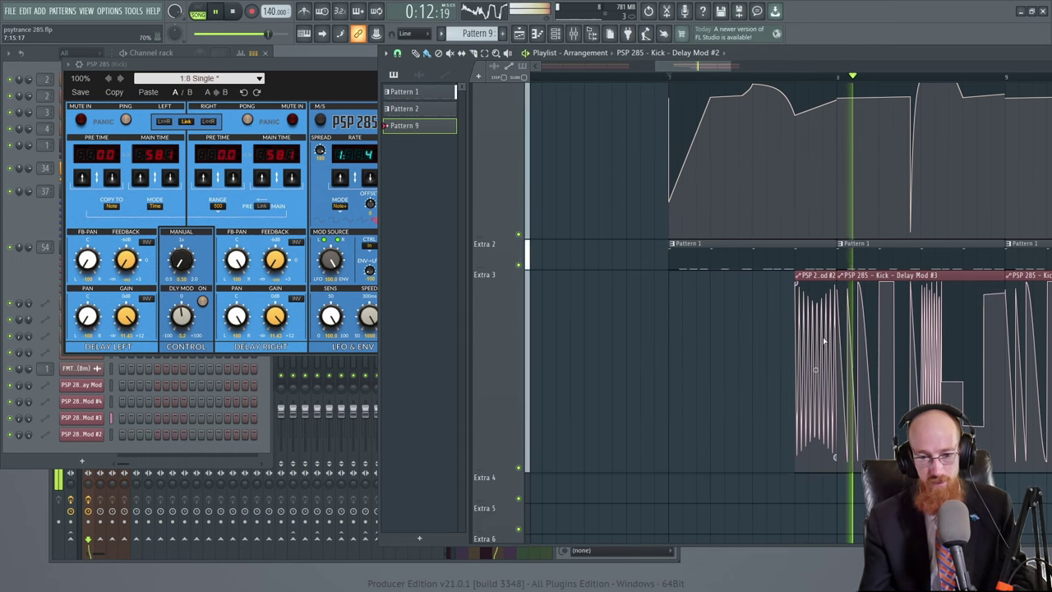
key(space)
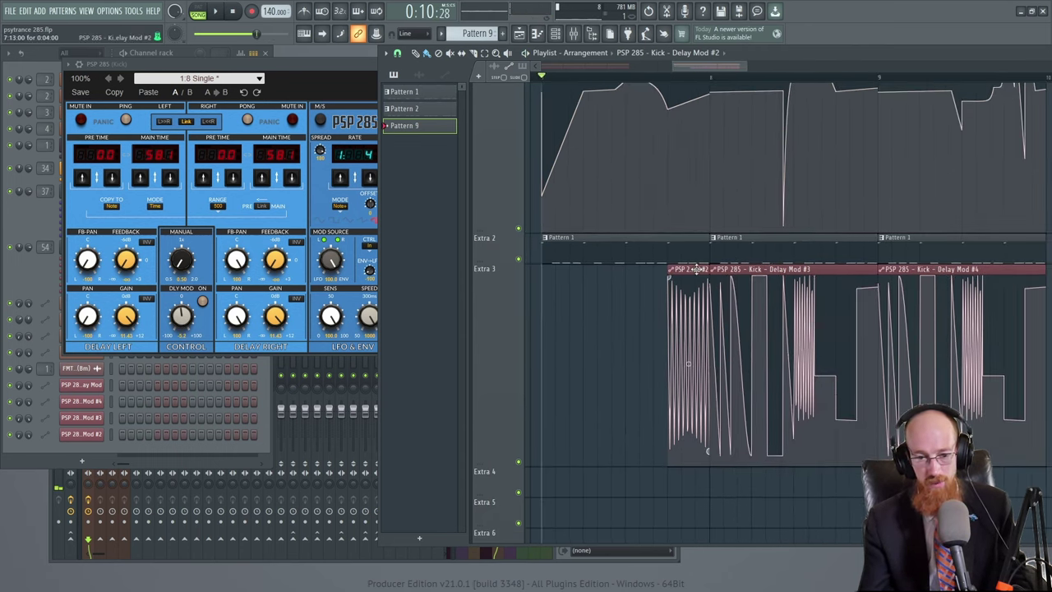
- Slice the Delay Mod #3 clip at 8:05 and trim the second piece's start to the middle of bar 8
mouse_move(717, 276)
drag(763, 494, 749, 313)
mouse_move(748, 270)
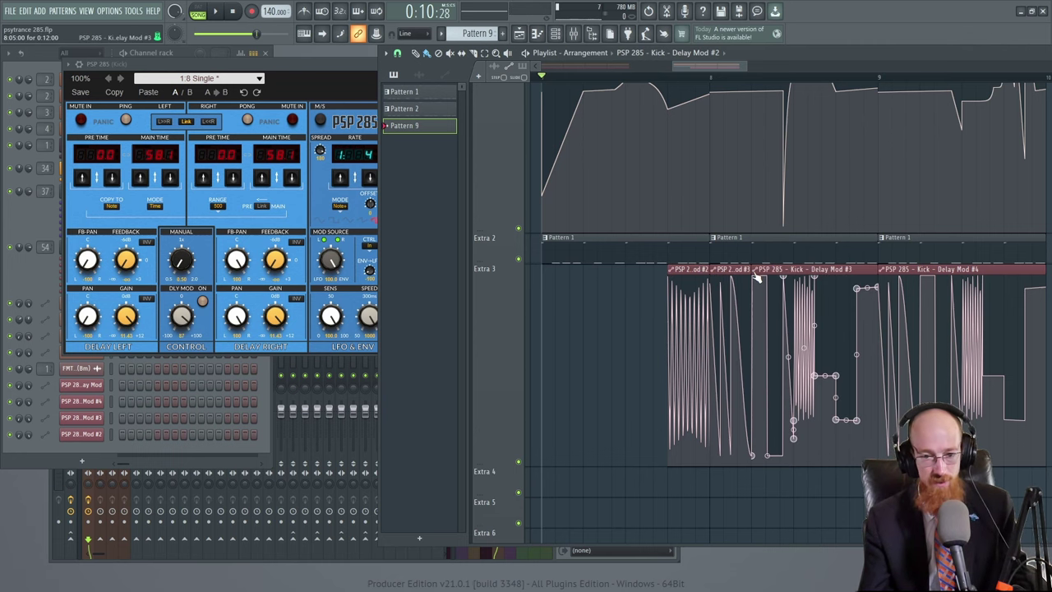
drag(748, 269, 793, 271)
drag(839, 507, 813, 486)
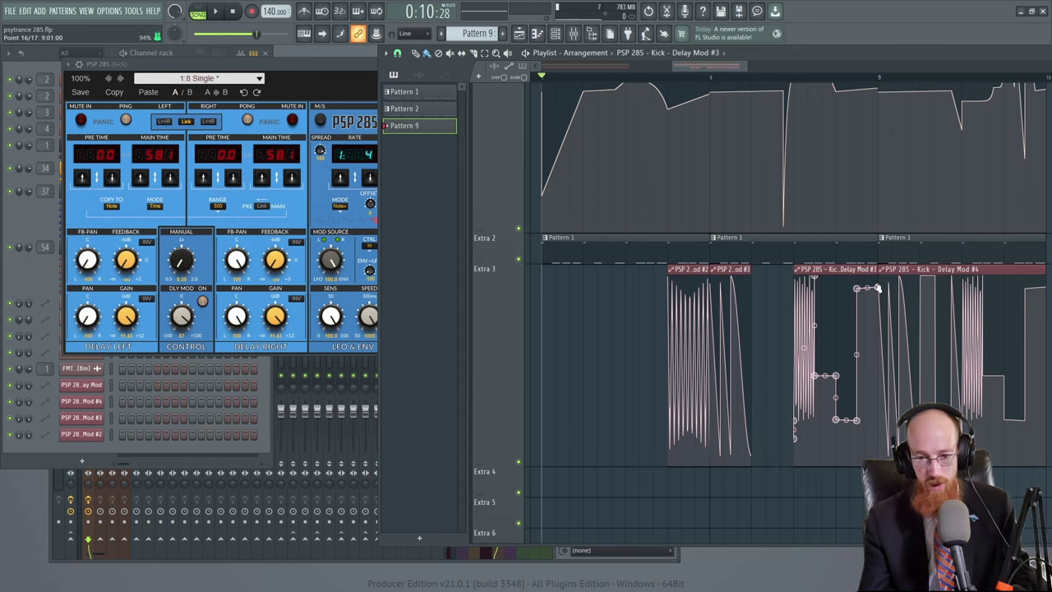
- Audition the second Delay Mod #3 piece shortened to its dense zigzag burst, and delete that piece
drag(878, 283, 819, 286)
key(space)
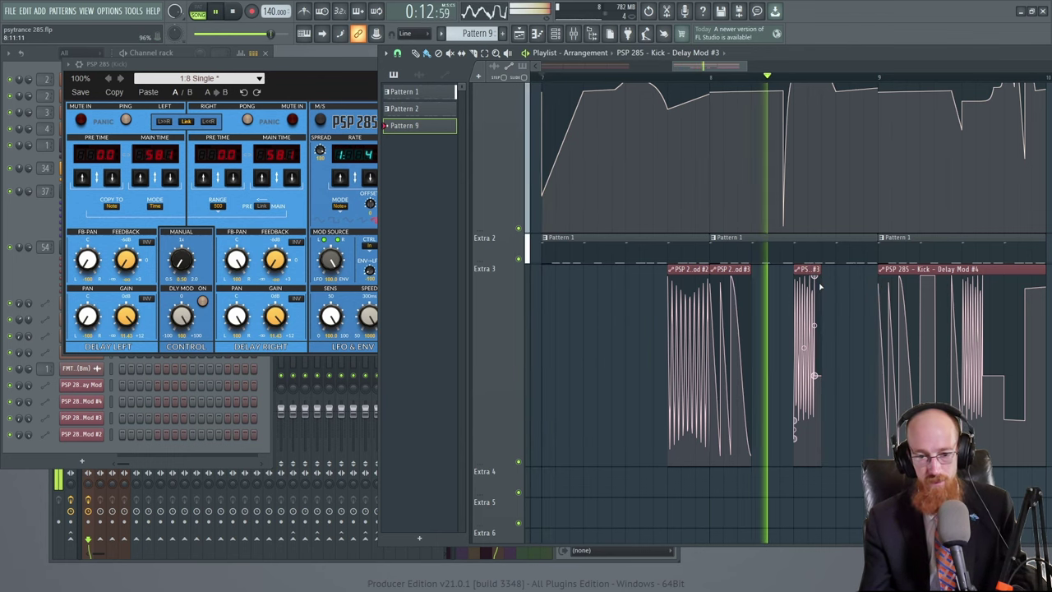
key(space)
right_click(805, 291)
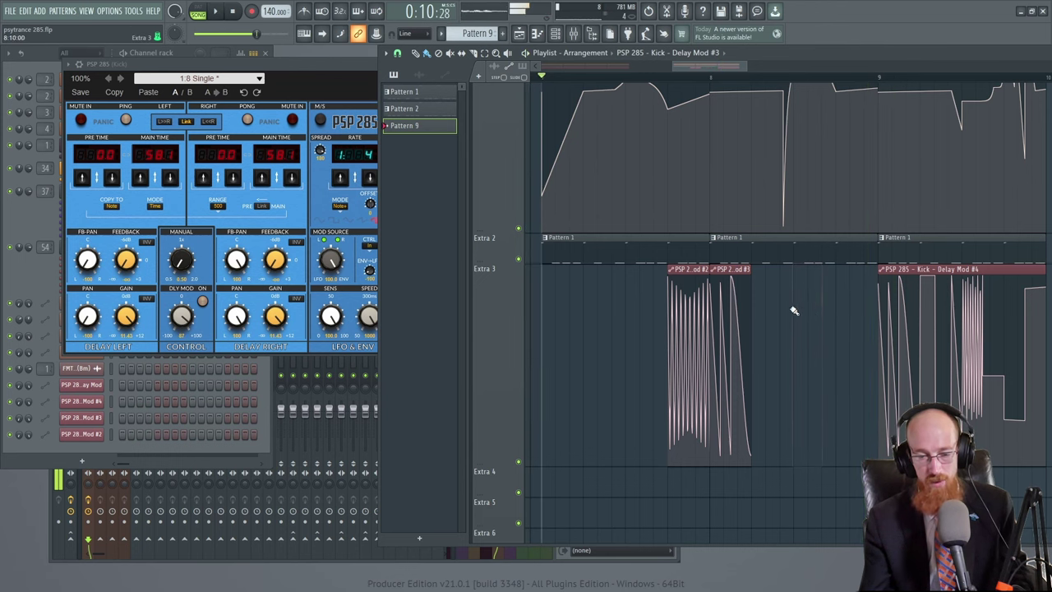
- Play the arrangement from bar 7 through bar 9 to audition the shortened delay modulation clips
scroll(775, 315, down, 2)
key(space)
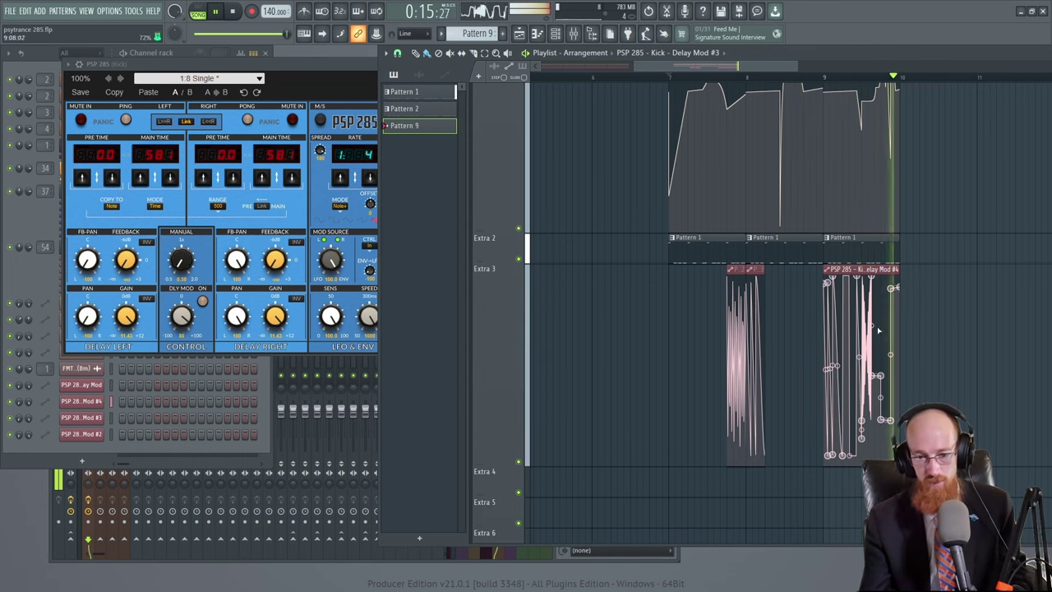
key(space)
- Select bar 7 on the playlist timeline, play it, and clear the time selection
scroll(711, 267, up, 2)
drag(698, 220, 796, 251)
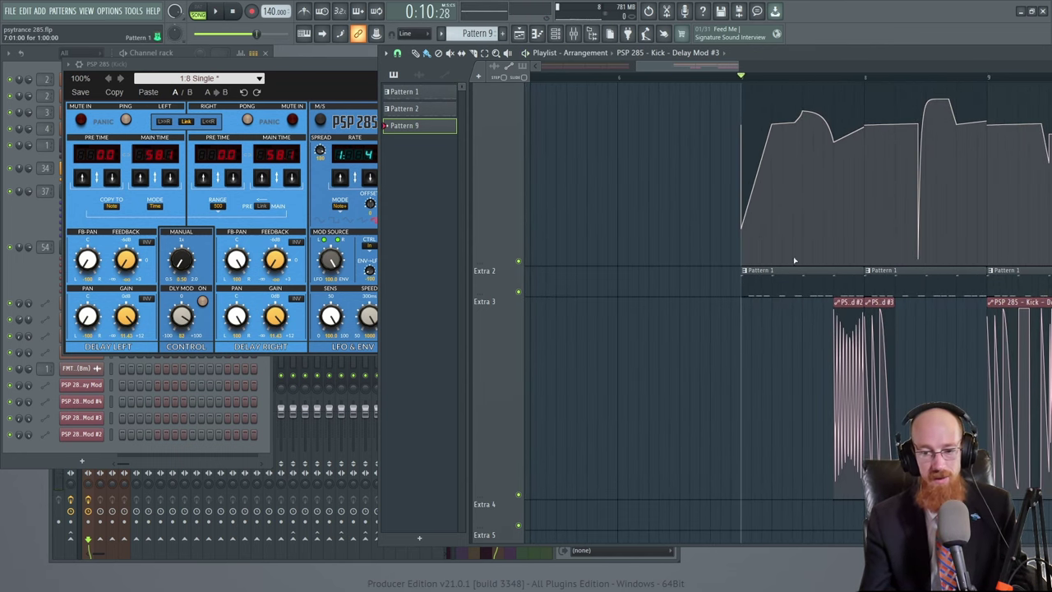
drag(878, 213, 769, 269)
drag(631, 76, 763, 84)
key(space)
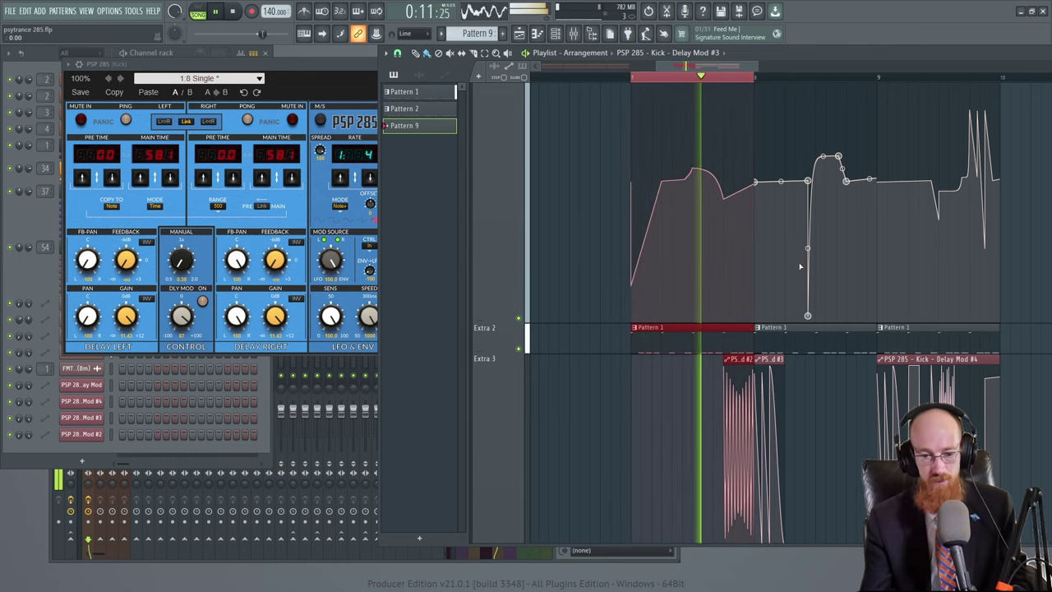
key(space)
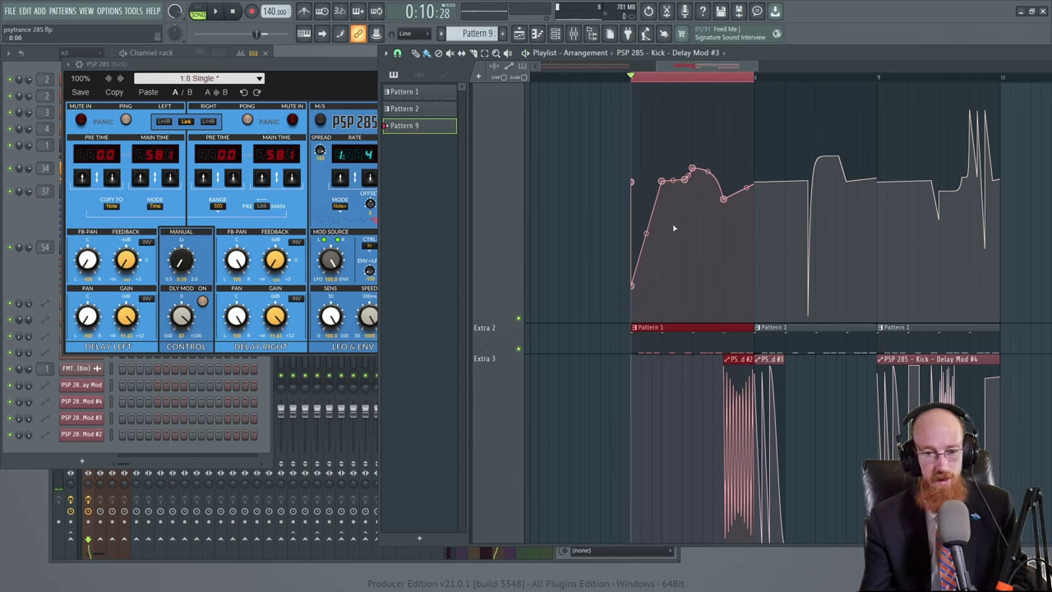
key(ctrl+d)
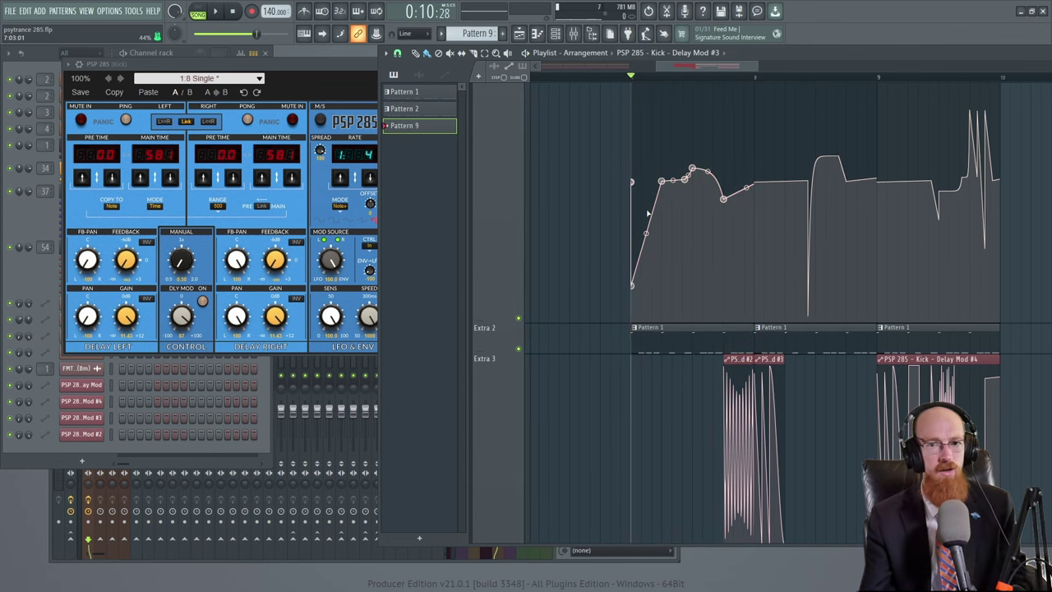
- Bring PSP 285 forward, set the Filter 1 type to LPF, and audition it on the loop
click(314, 64)
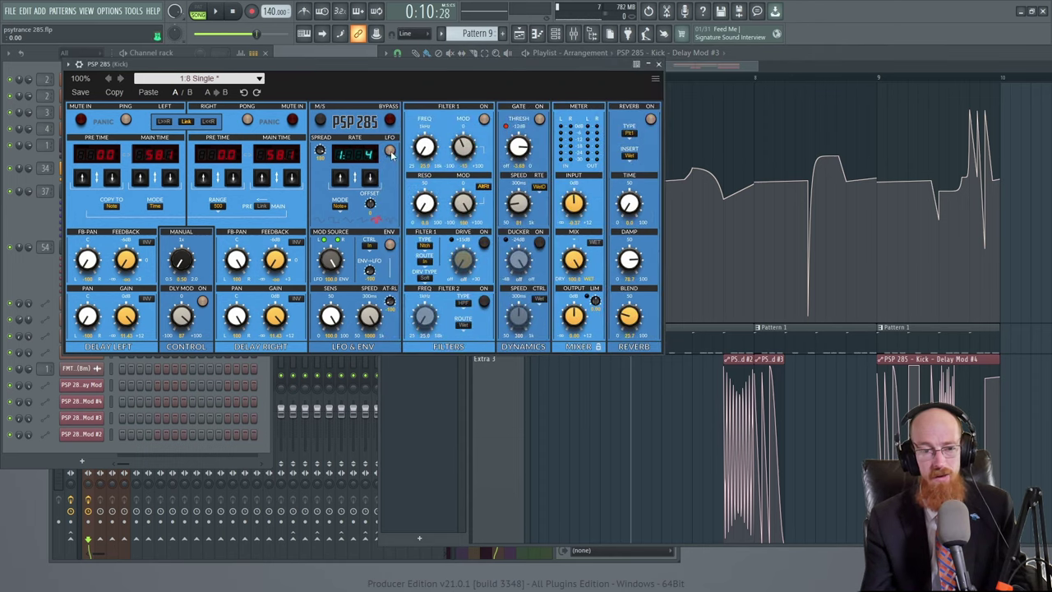
click(427, 246)
click(444, 249)
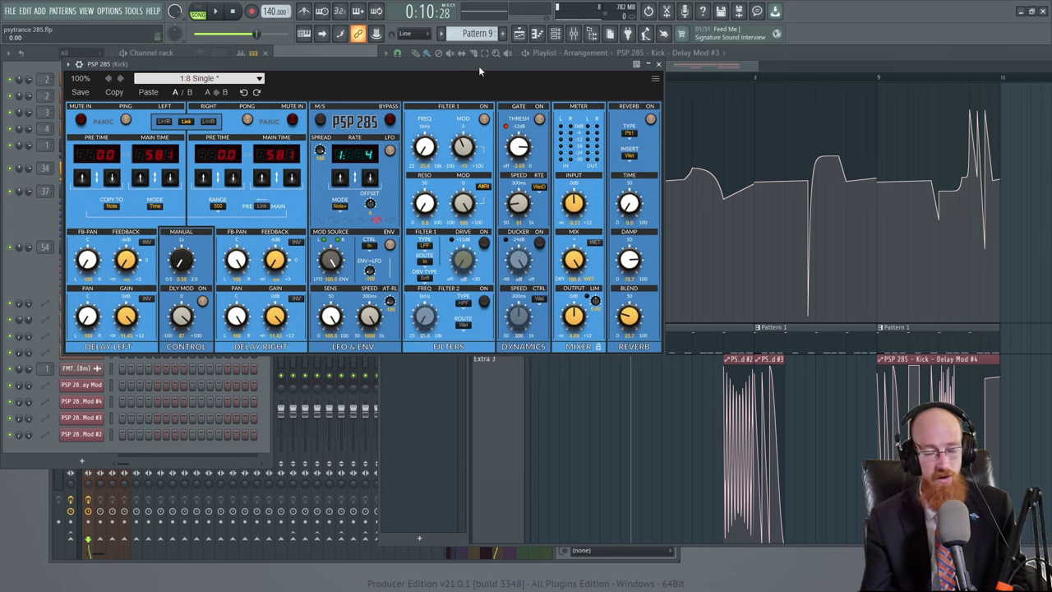
key(space)
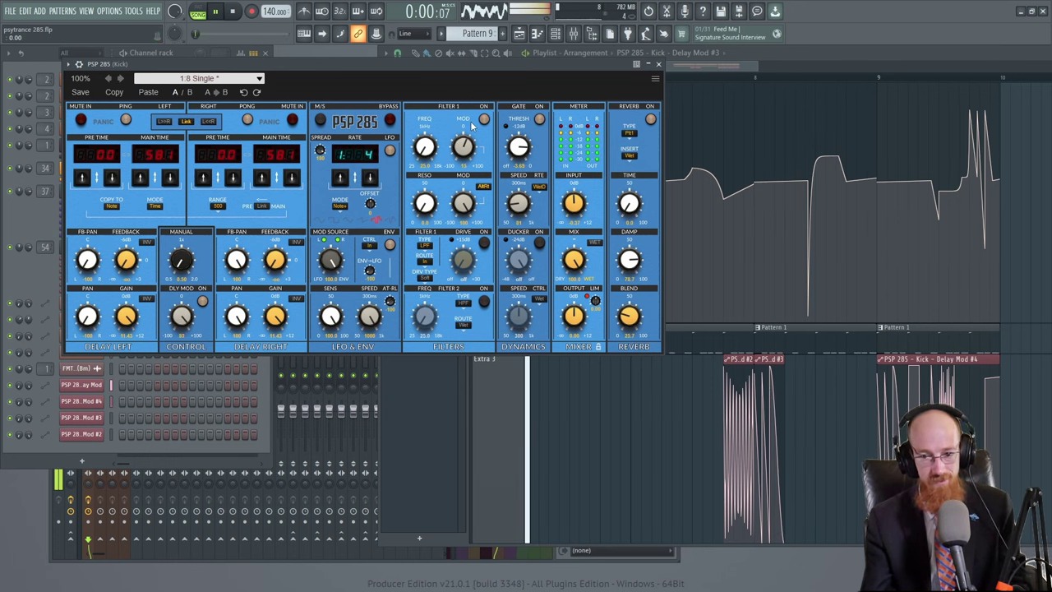
key(space)
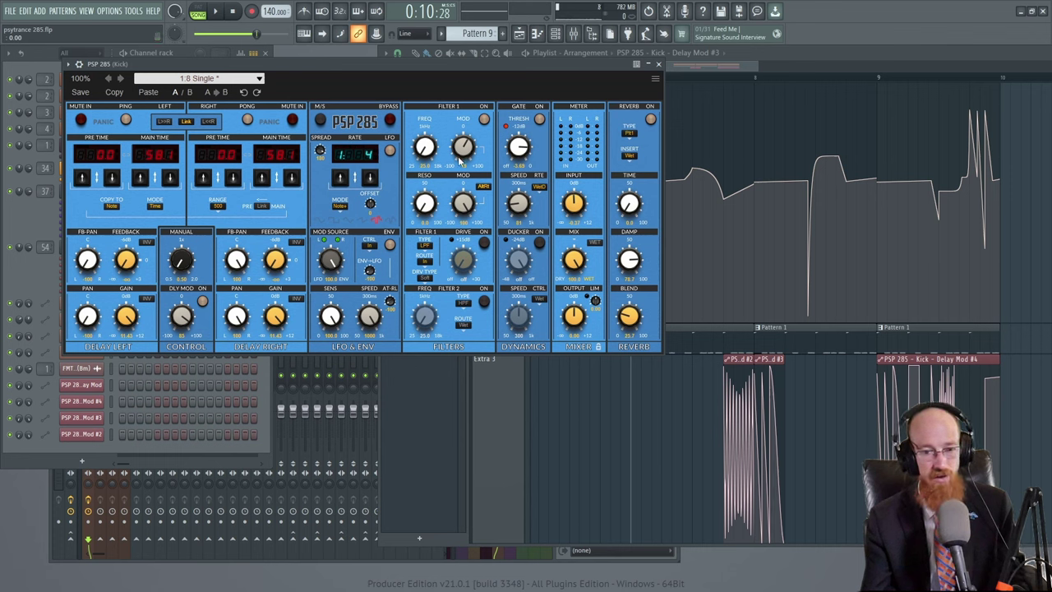
- Try an envelope sensitivity of about 32.6 with a faster speed and a different AT-RL setting in PSP 285 during playback
drag(731, 256, 942, 215)
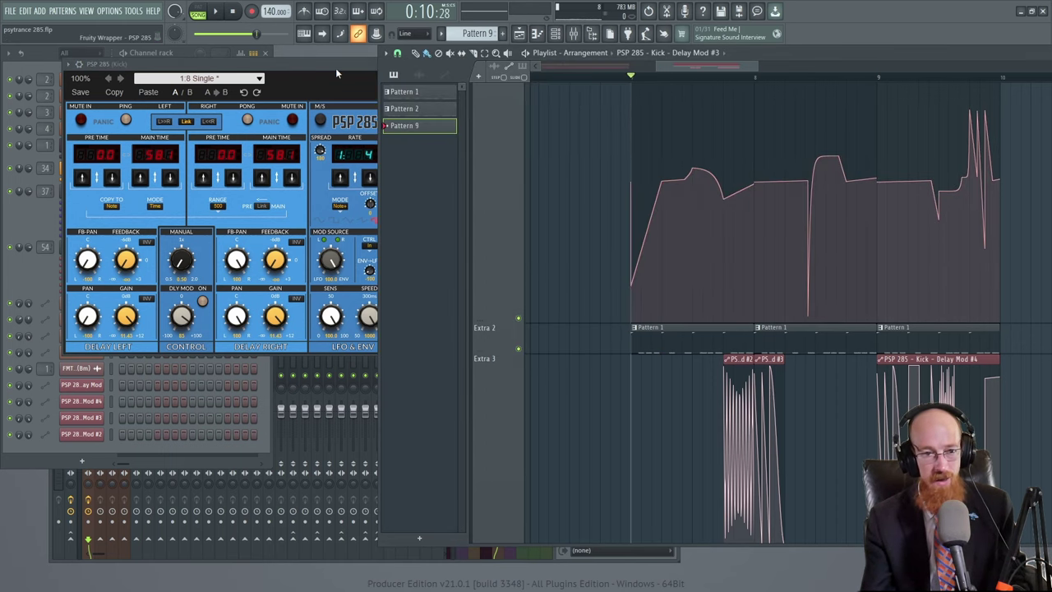
click(335, 67)
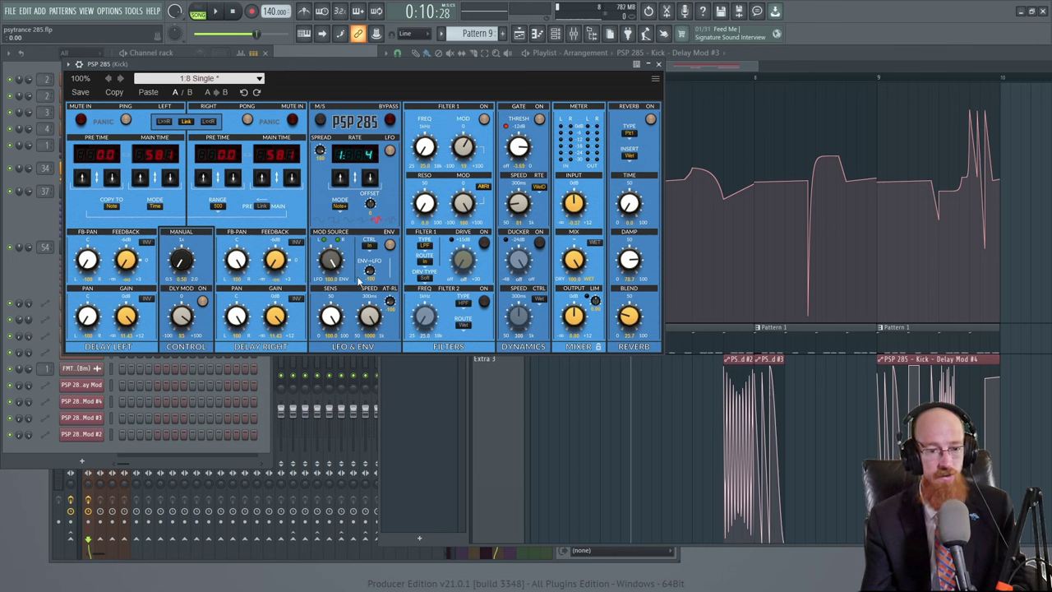
key(space)
mouse_move(331, 317)
mouse_down()
mouse_move(325, 376)
mouse_move(324, 331)
mouse_up()
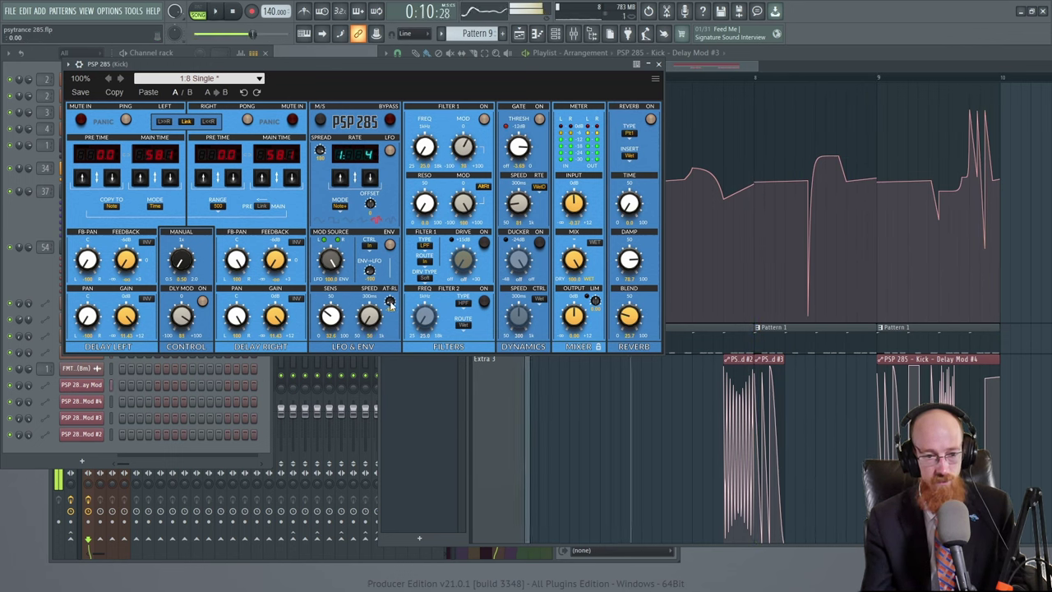
mouse_move(392, 299)
mouse_down()
mouse_move(392, 289)
mouse_move(390, 300)
mouse_up()
key(space)
- Undo the recent knob tweaks and playlist clip edits back to full-length Delay Mod #2 and #3 clips
click(729, 68)
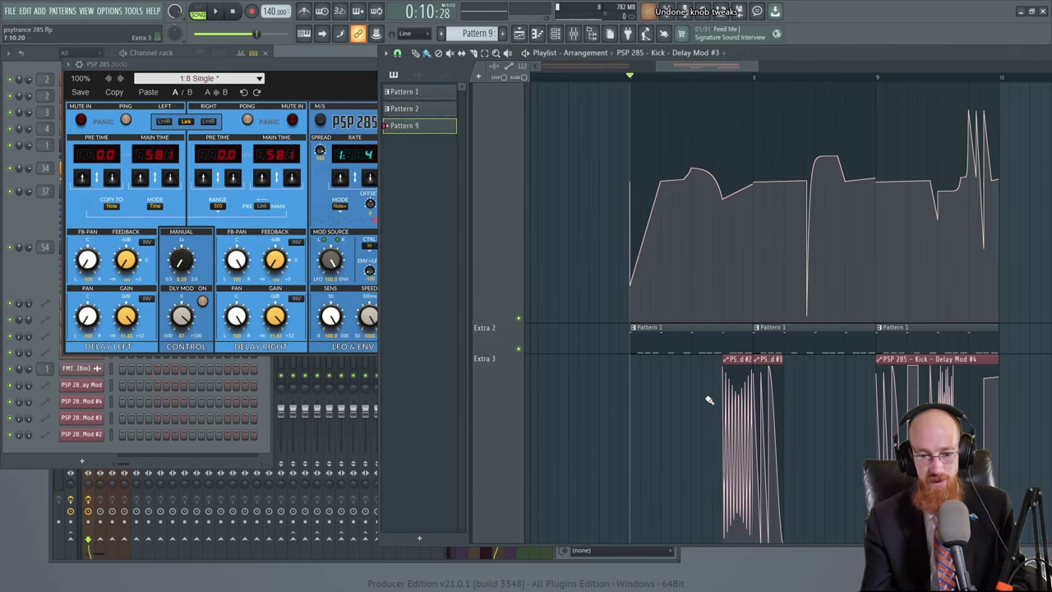
key(ctrl+z)
key(ctrl+z)
key(ctrl+z)
key(ctrl+z)
key(ctrl+z)
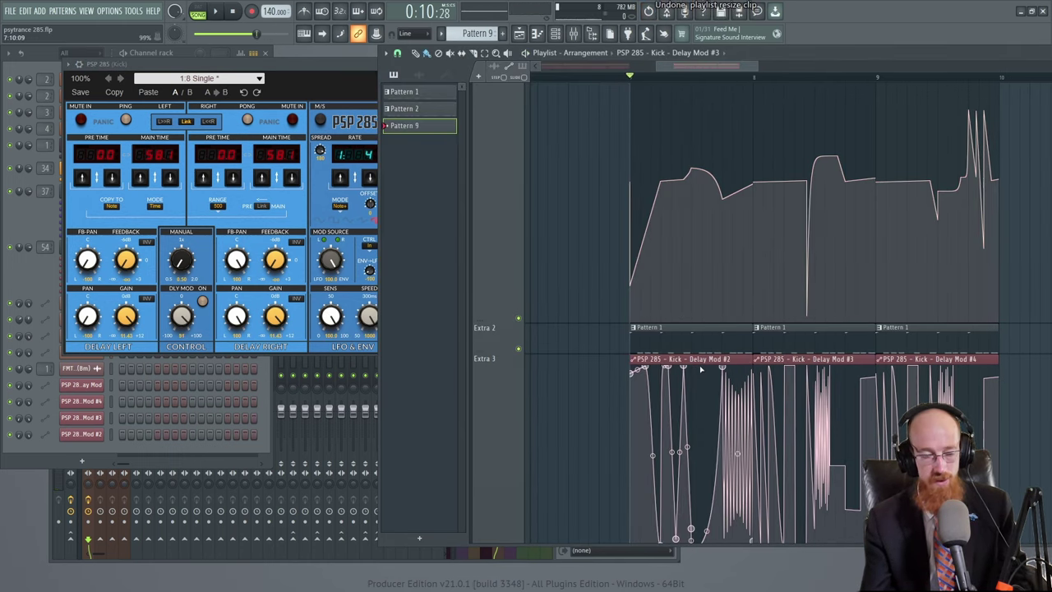
- Play the restored passage from bar 7 and switch PSP 285's Filter 1 type to LPF while listening
key(space)
click(326, 68)
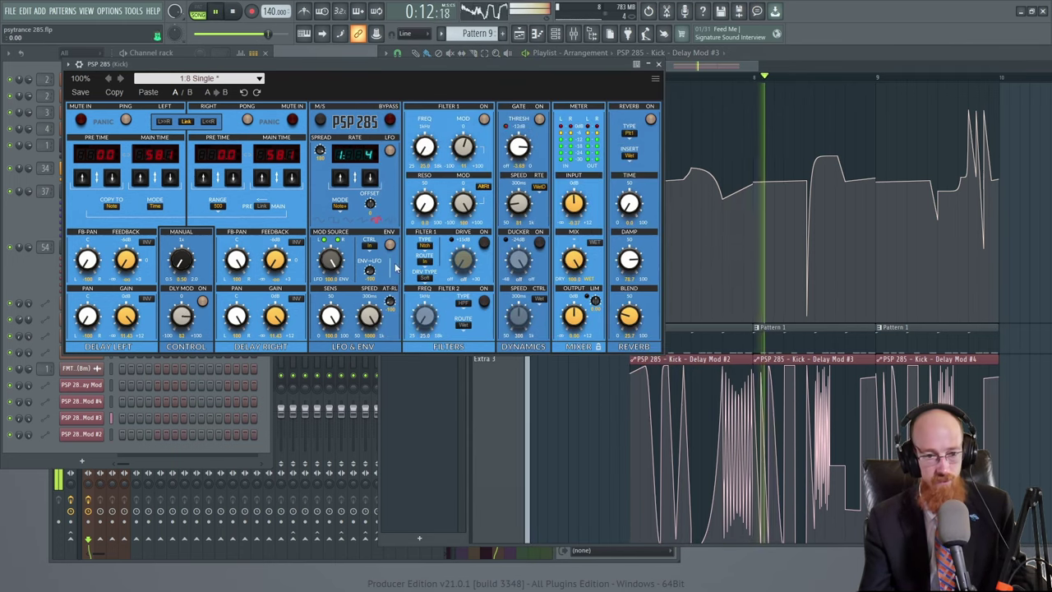
click(424, 244)
click(437, 260)
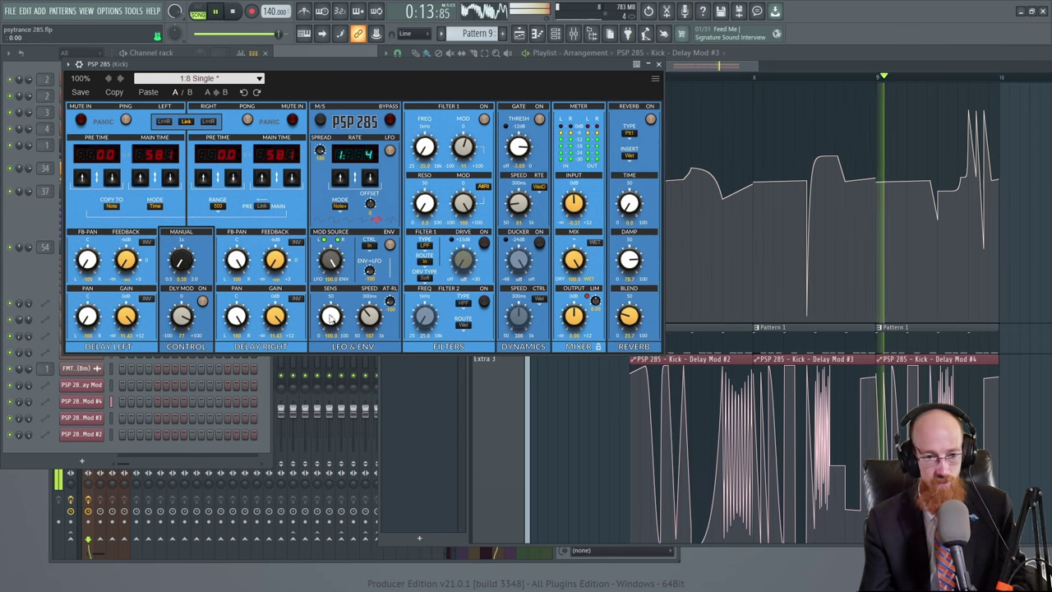
key(space)
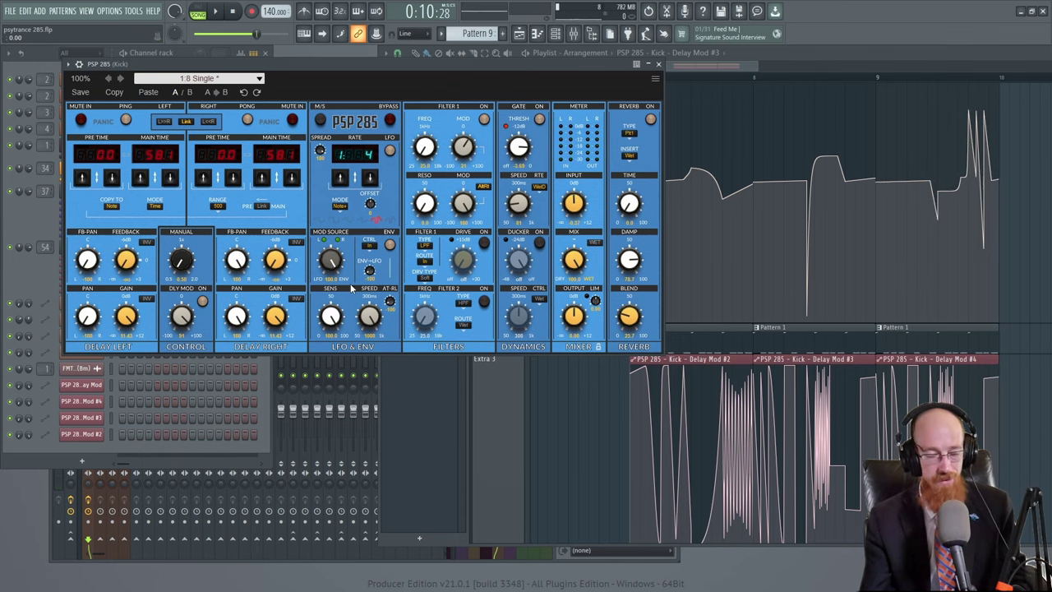
- Close the PSP 285 window and play the first automation group with bars 1 to 4 selected in the playlist
drag(756, 287, 888, 387)
key(ctrl+d)
scroll(637, 237, down, 3)
drag(600, 216, 764, 279)
scroll(707, 294, down, 3)
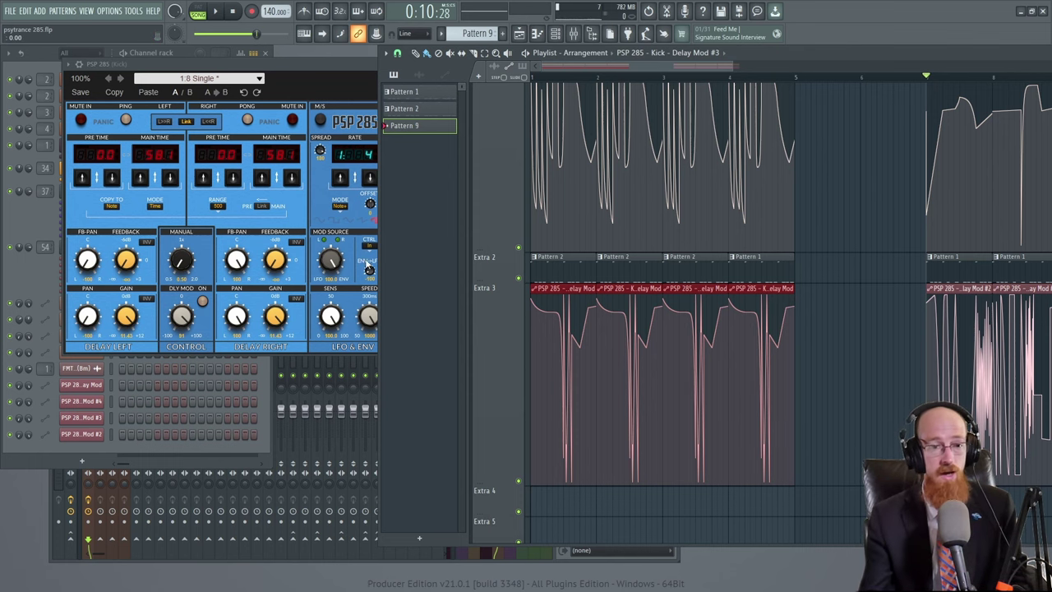
click(364, 75)
click(657, 66)
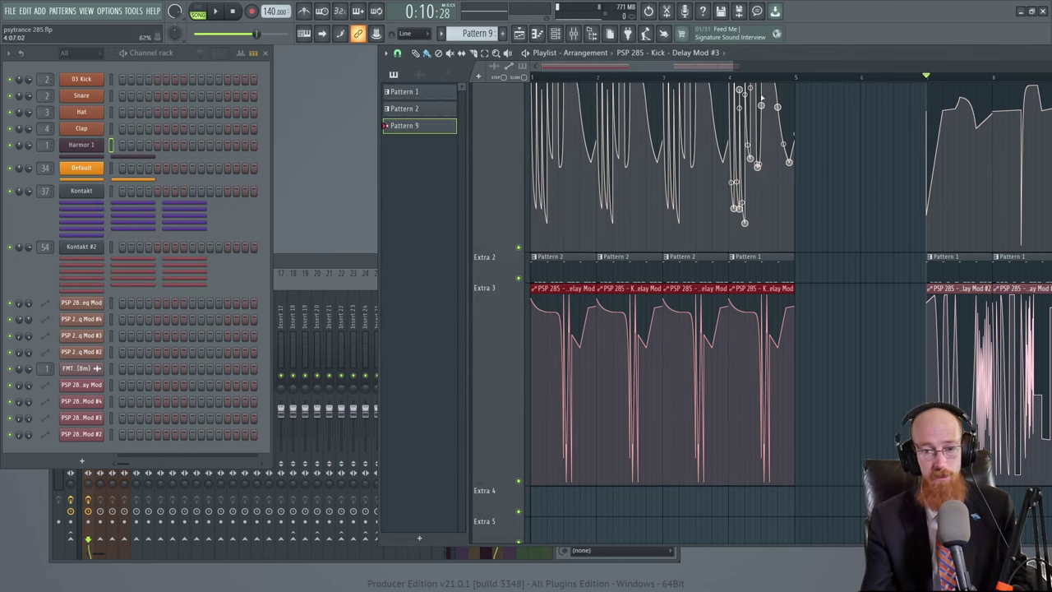
key(space)
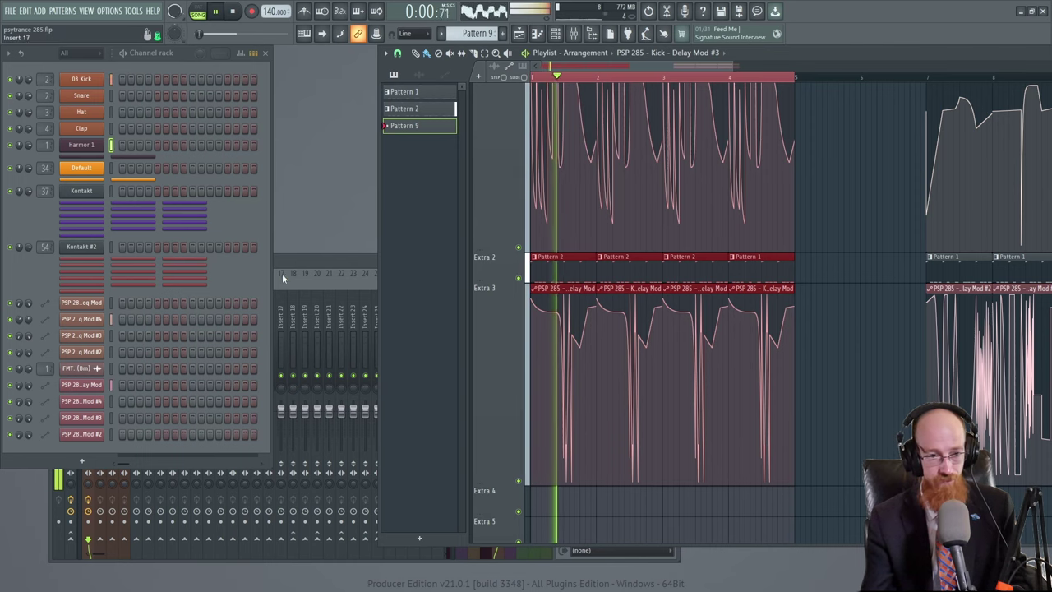
- Reopen PSP 285 from the Kick mixer track, set the Filter 1 type to Notch Filter, and close the plugin
click(285, 277)
click(616, 311)
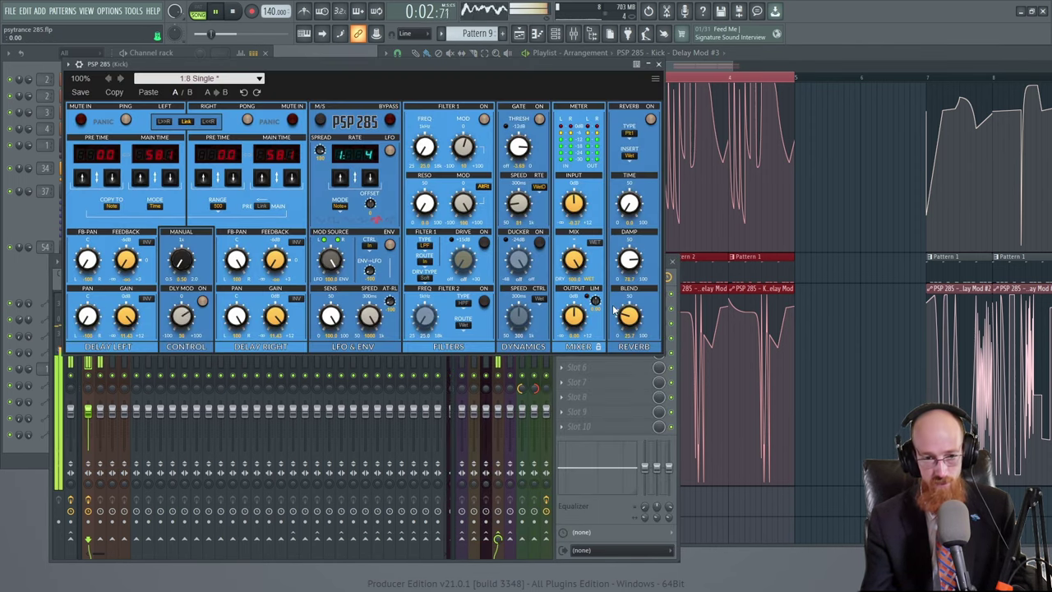
key(space)
click(432, 251)
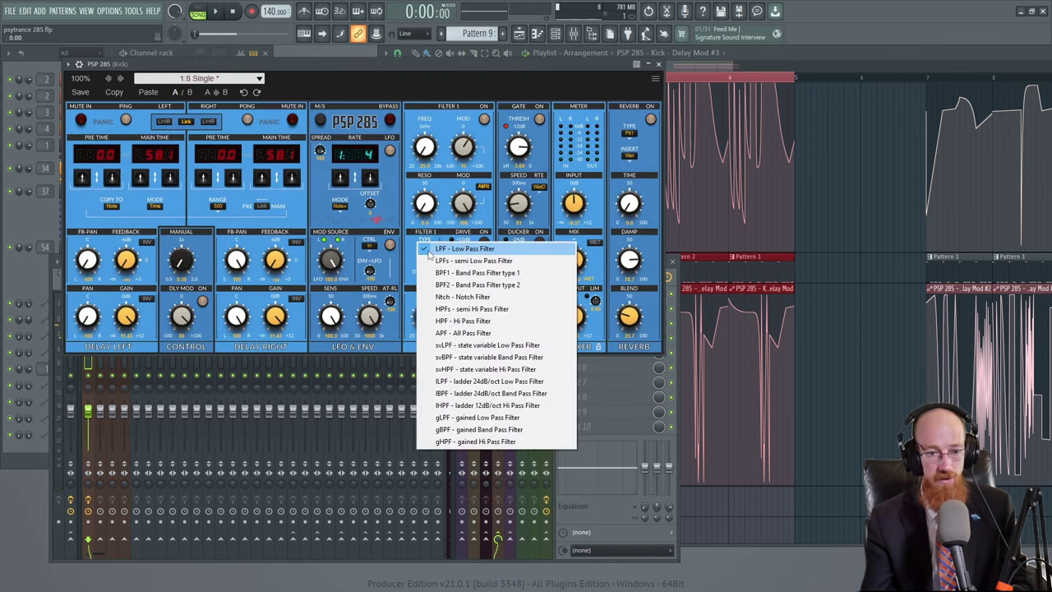
click(460, 296)
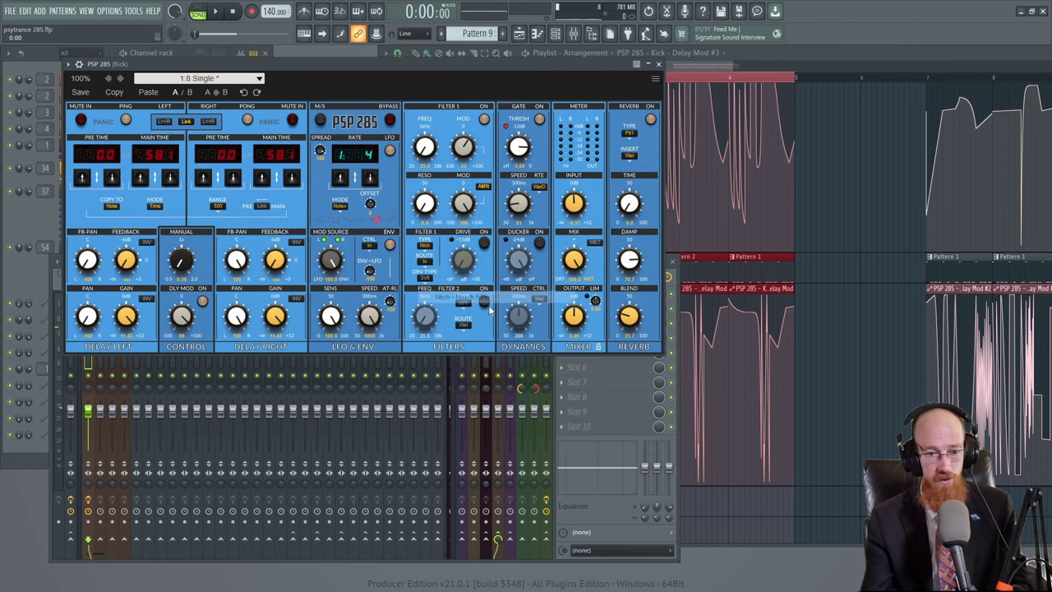
click(657, 64)
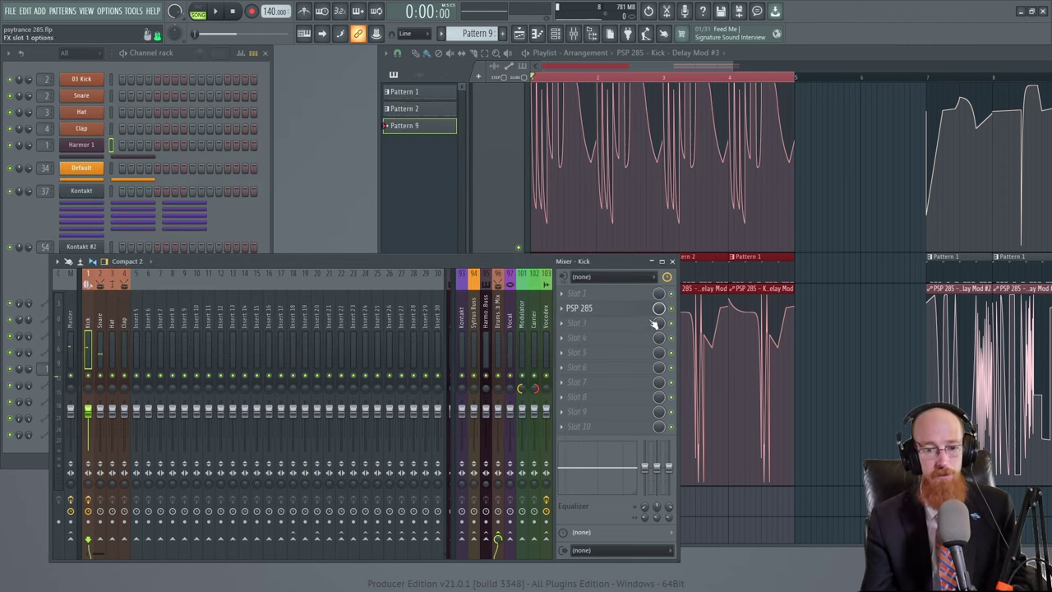
- Open the Harmor 1 instrument from the channel rack and start playback of the loop
click(81, 146)
drag(448, 93, 429, 65)
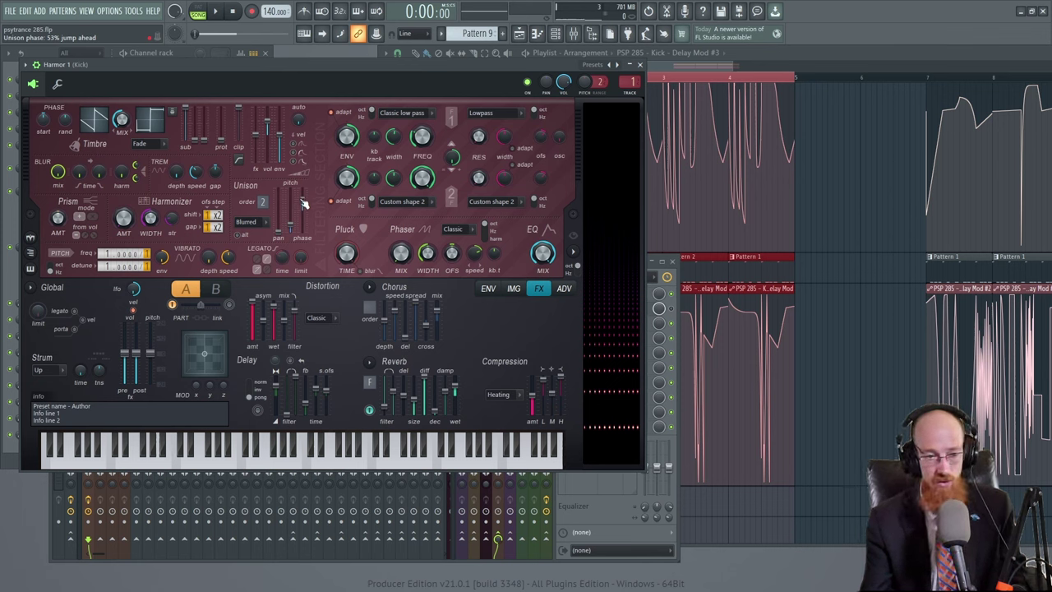
key(space)
- Try a lower unison phase in Harmor 1, undo it, and replay the loop for comparison
drag(302, 200, 303, 220)
key(space)
key(ctrl+z)
key(space)
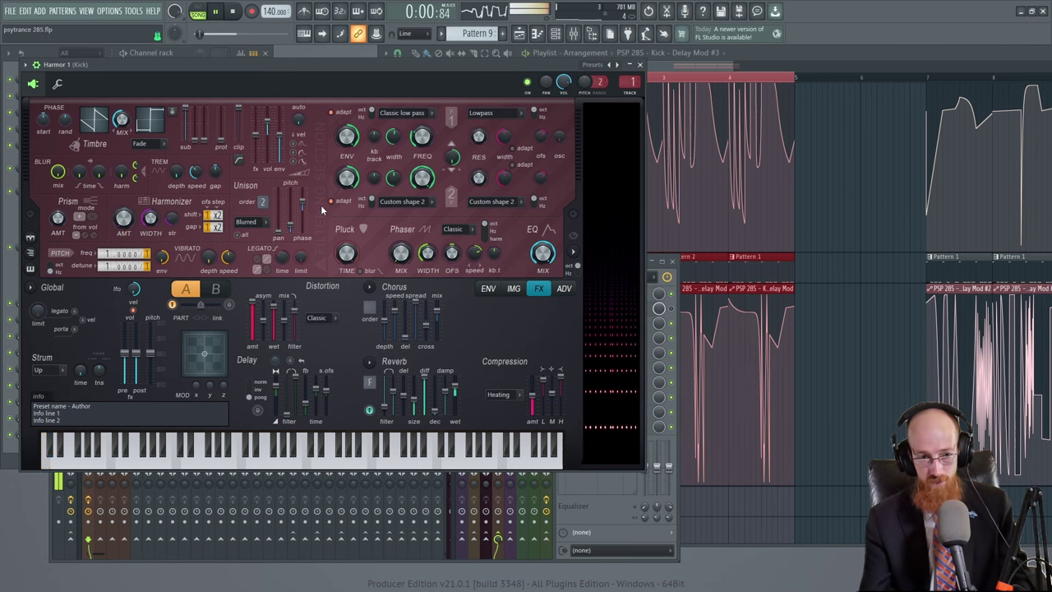
key(ctrl+z)
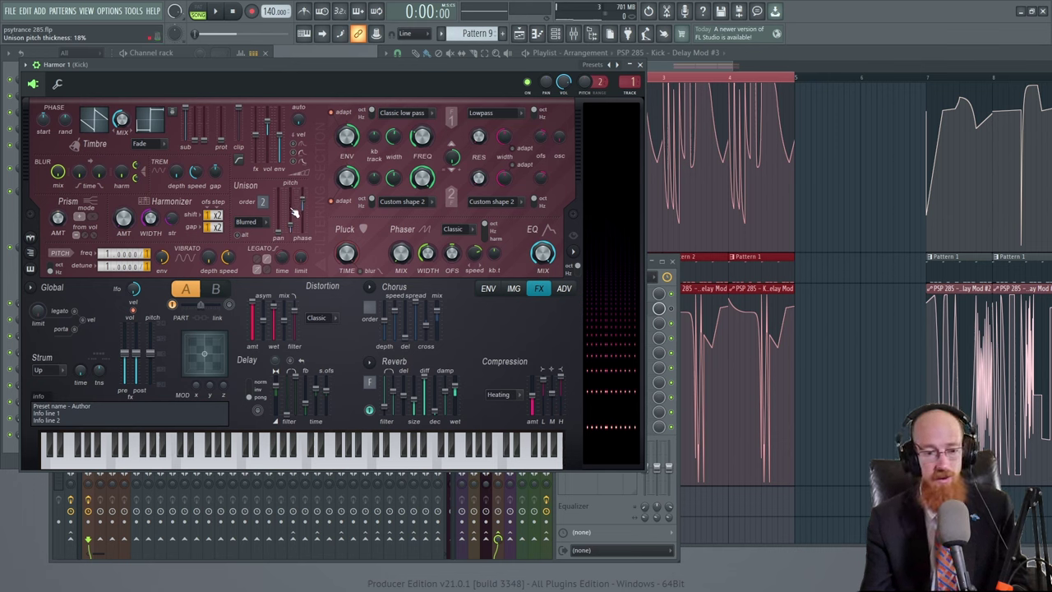
- Set both the compression and the distortion in Harmor 1 to Off
click(490, 399)
click(497, 409)
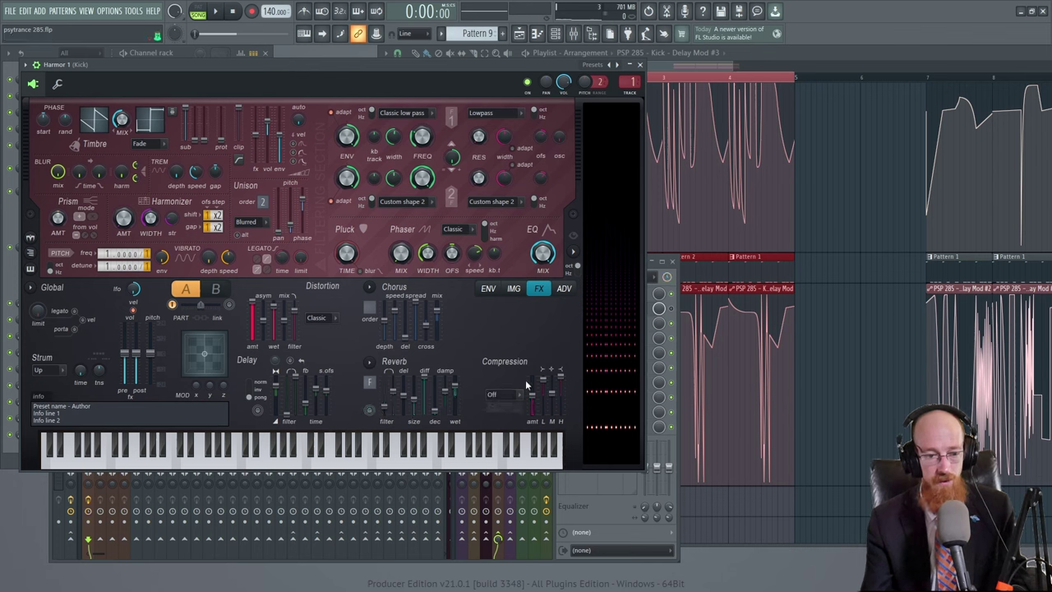
click(316, 318)
click(314, 331)
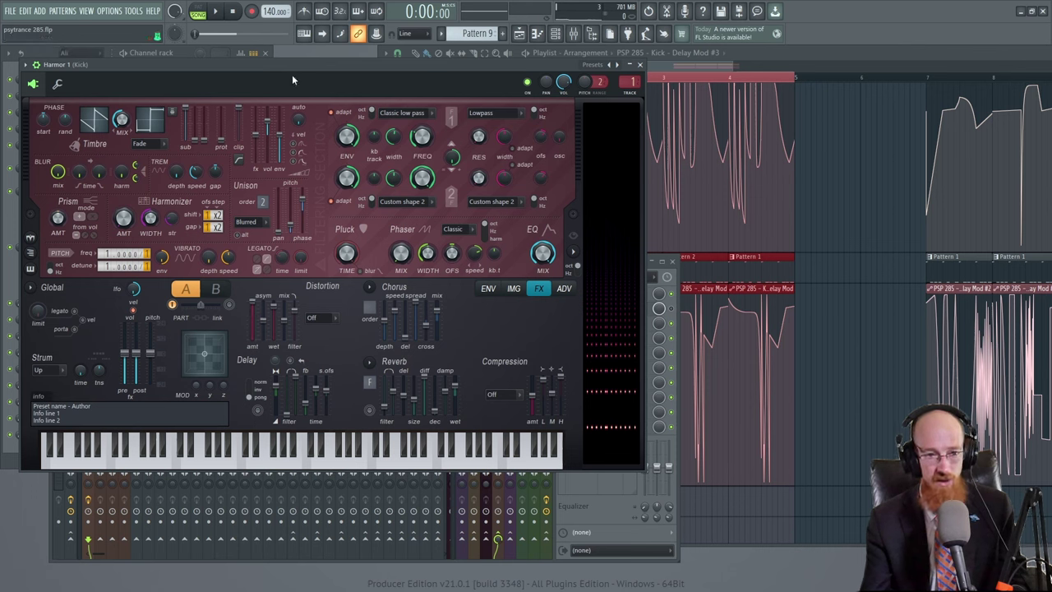
- Play the loop several times to audition the Harmor 1 sound without distortion and compression
key(space)
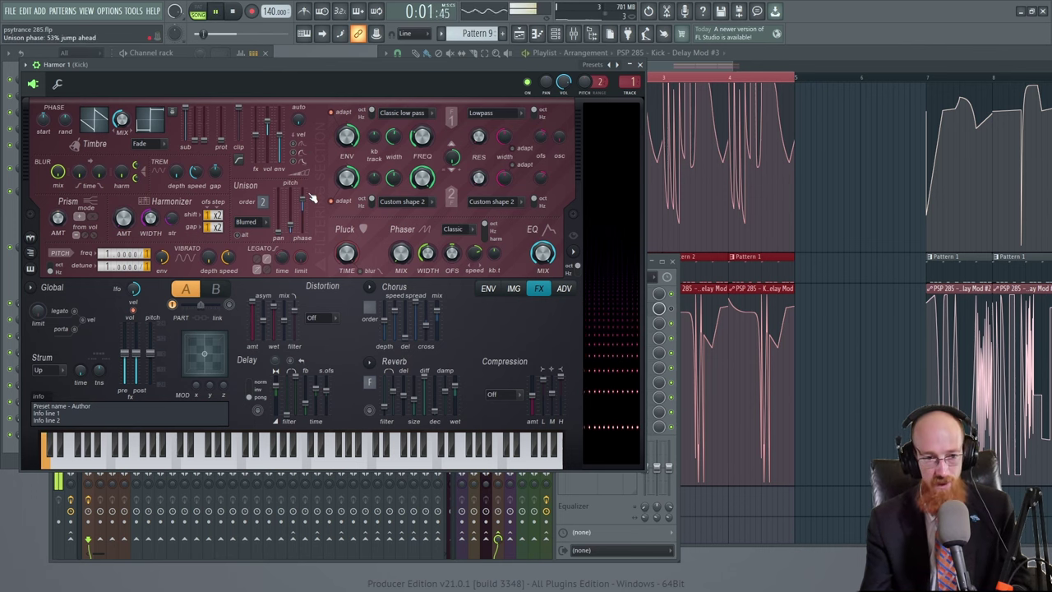
key(space)
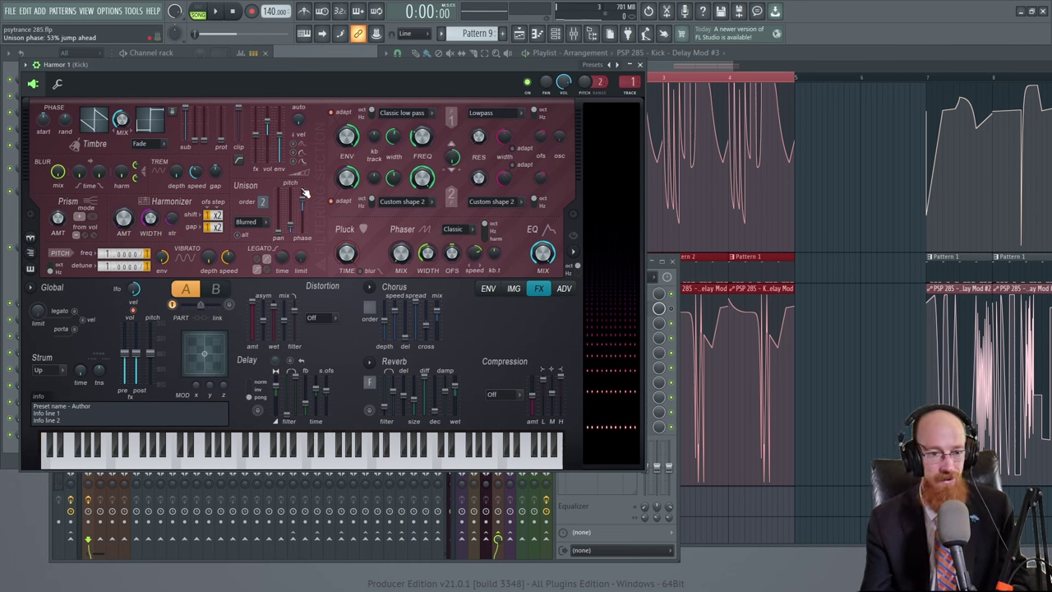
key(space)
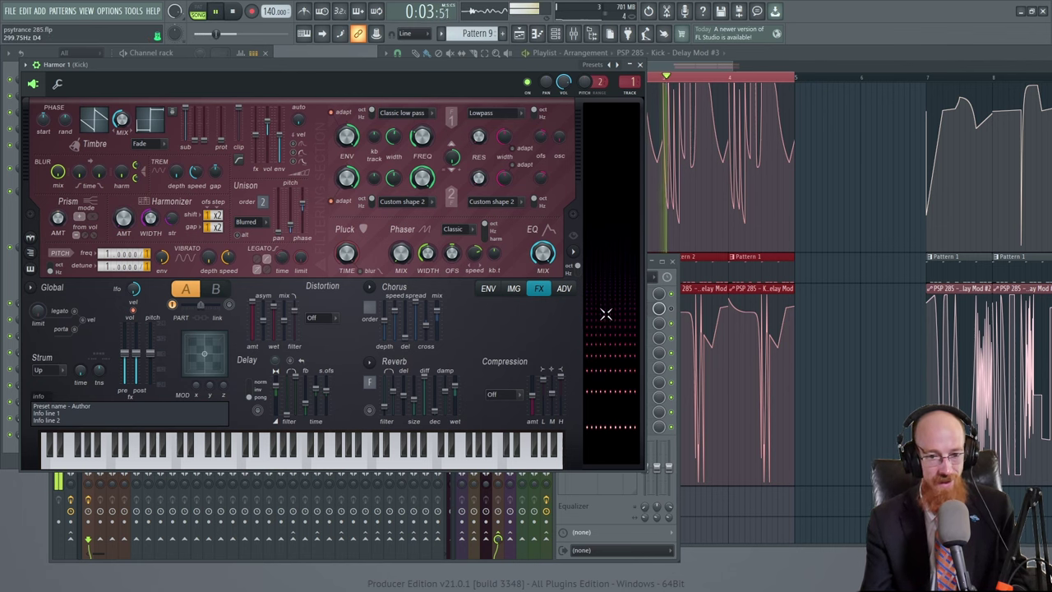
key(space)
key(space)
key(space)
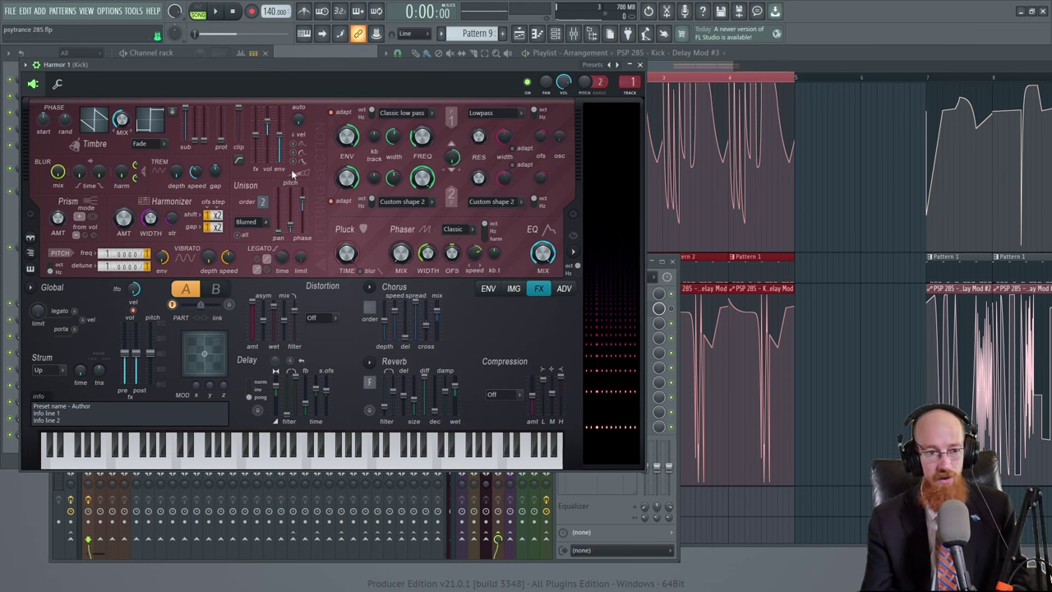
- Show the Filter 1 frequency envelope in Harmor 1's envelope editor
click(490, 289)
click(263, 293)
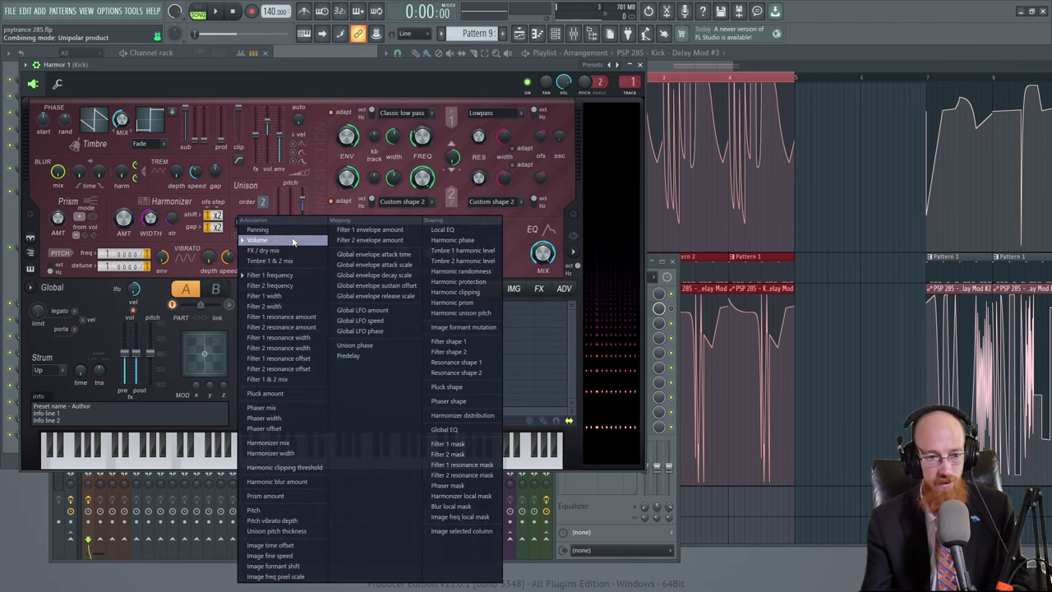
click(292, 276)
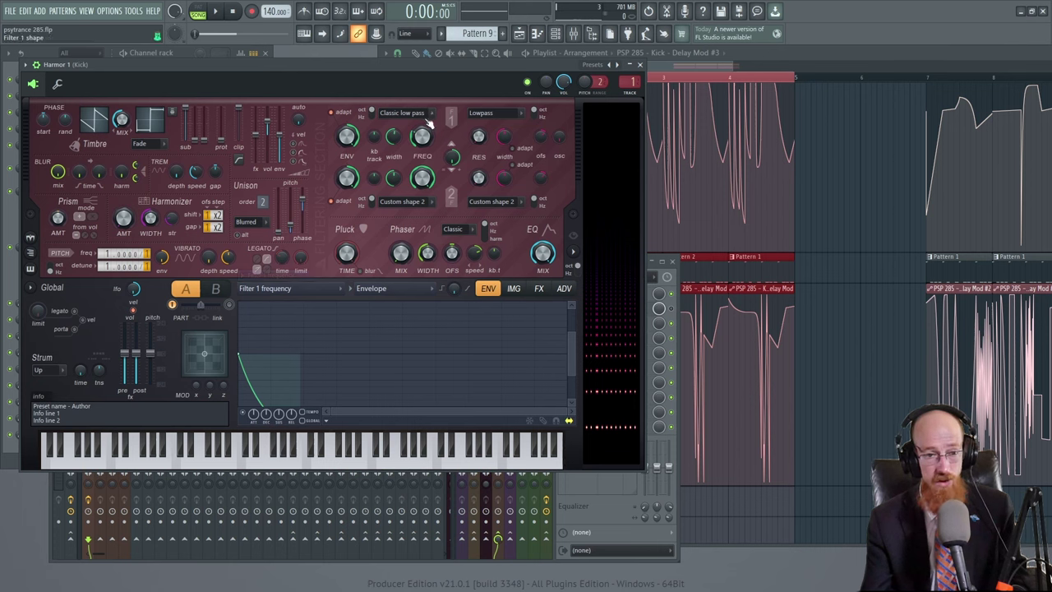
- Examine the lower part of Harmor 1's Filter 1 frequency envelope and a close-up of its Volume envelope
drag(573, 357, 573, 379)
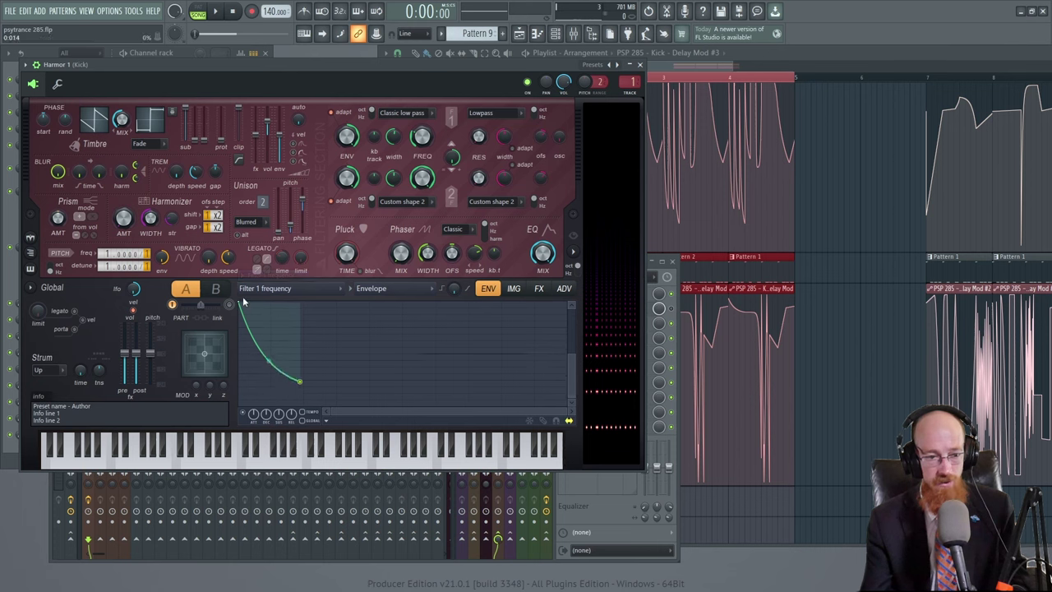
click(421, 115)
click(420, 116)
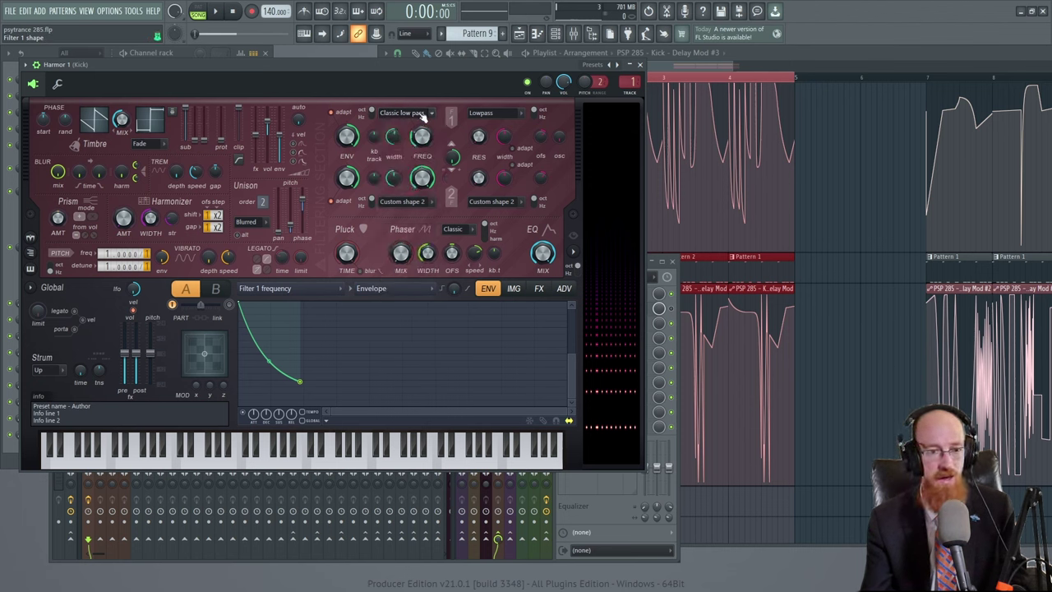
click(274, 289)
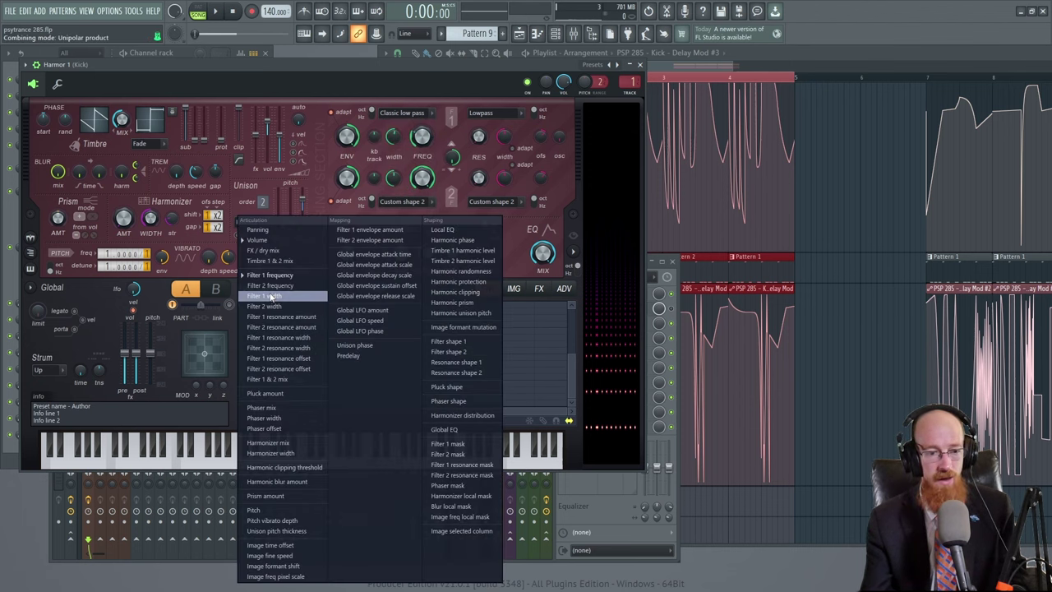
click(282, 241)
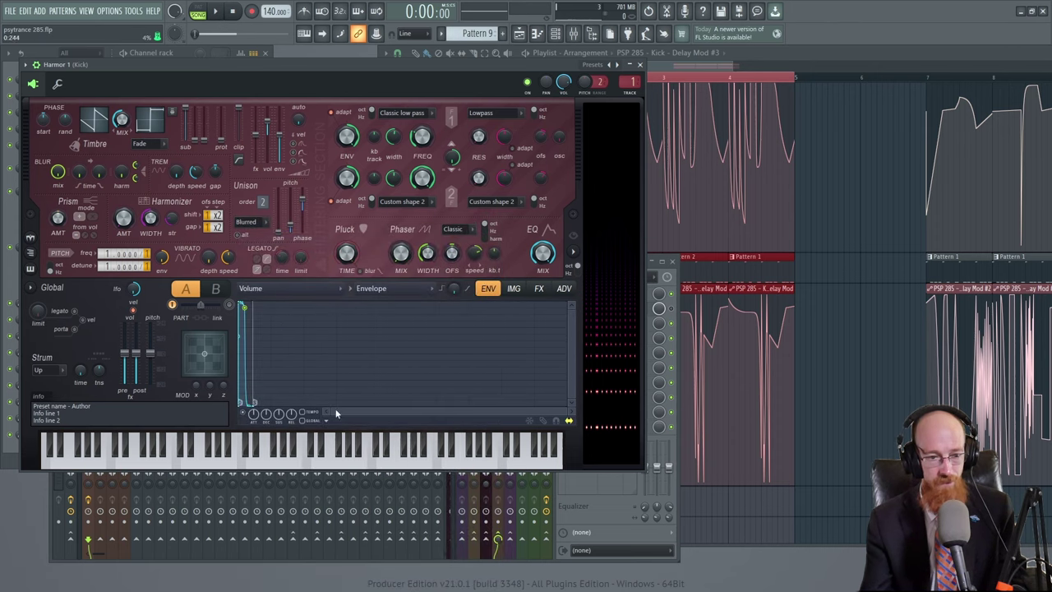
drag(564, 410, 347, 409)
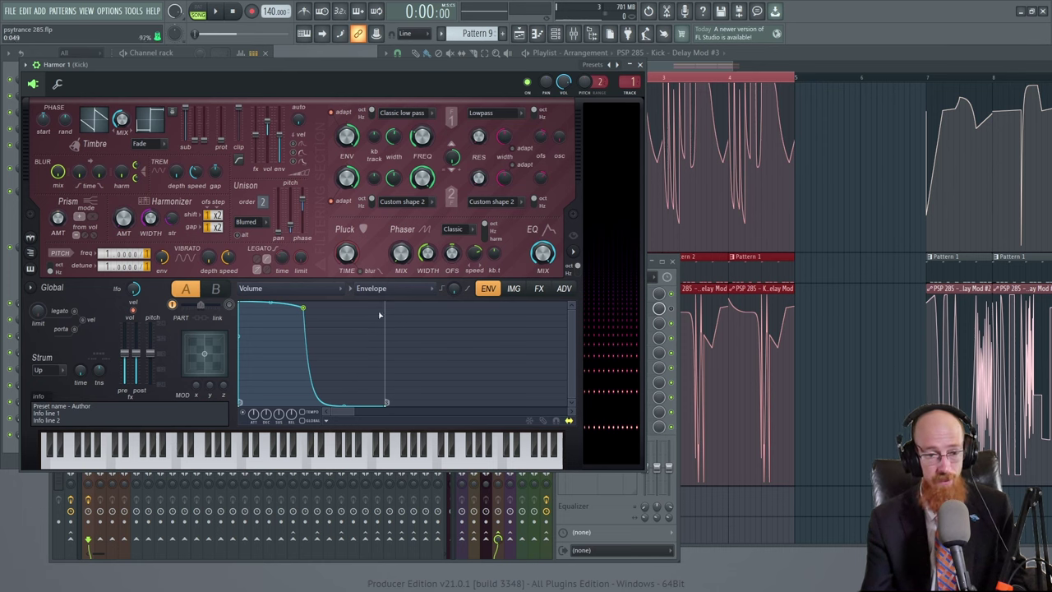
- Set Harmor 1's compression to Heating and play the loop to hear its effect
click(539, 288)
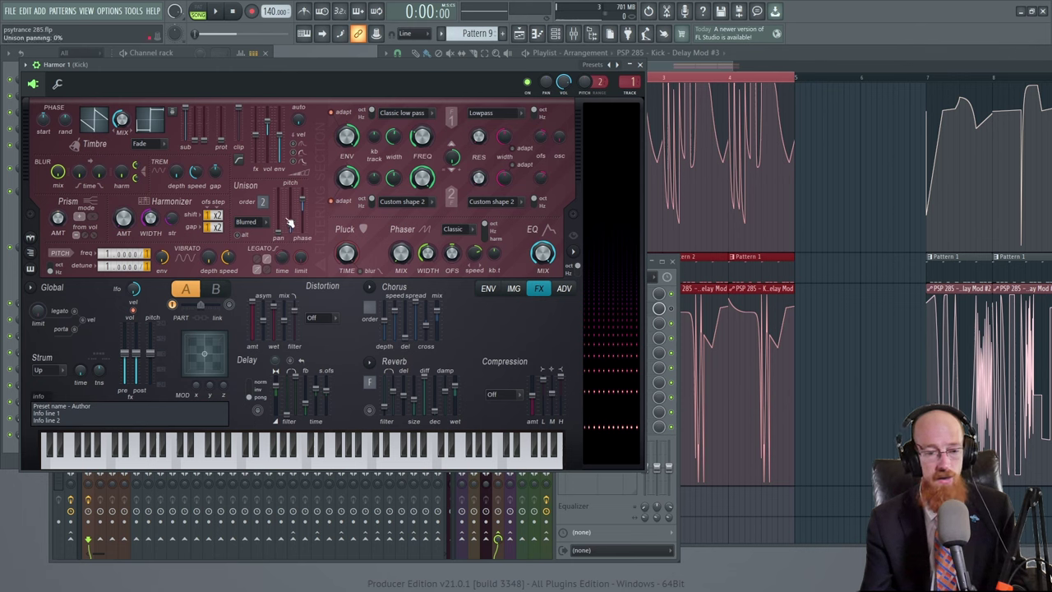
click(497, 395)
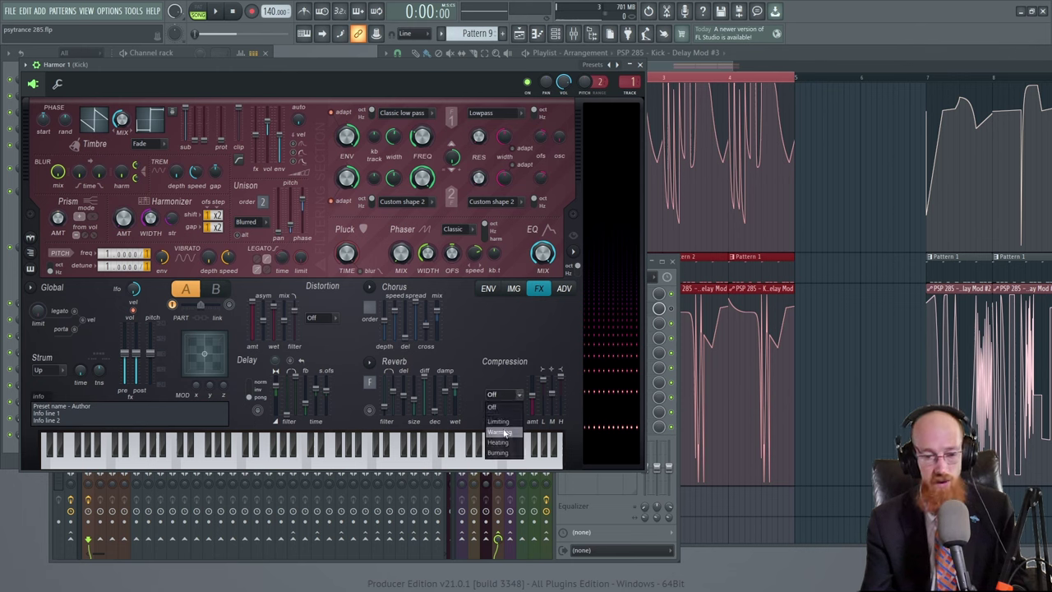
click(511, 431)
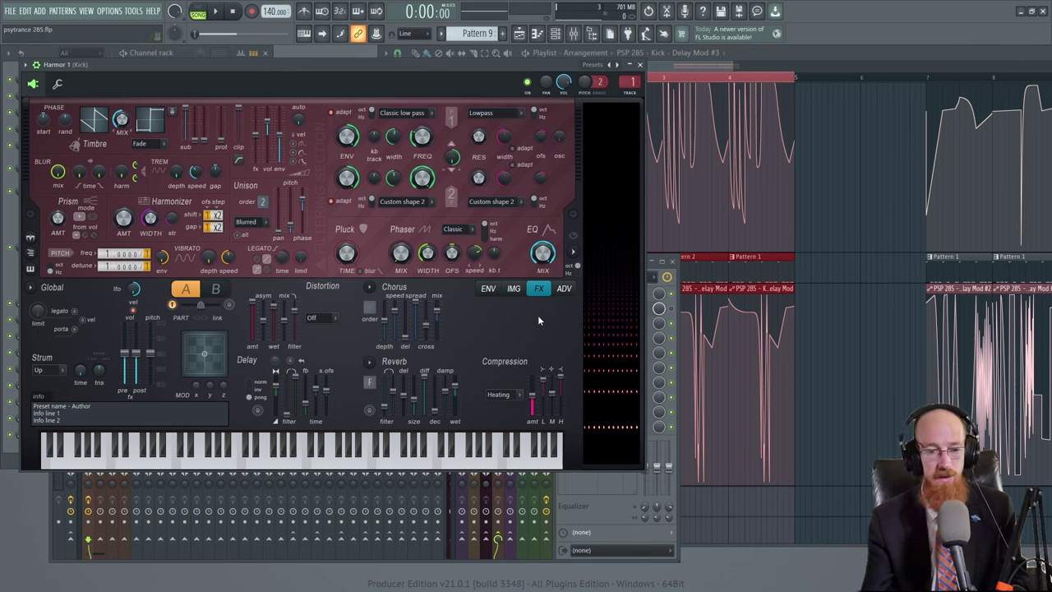
key(space)
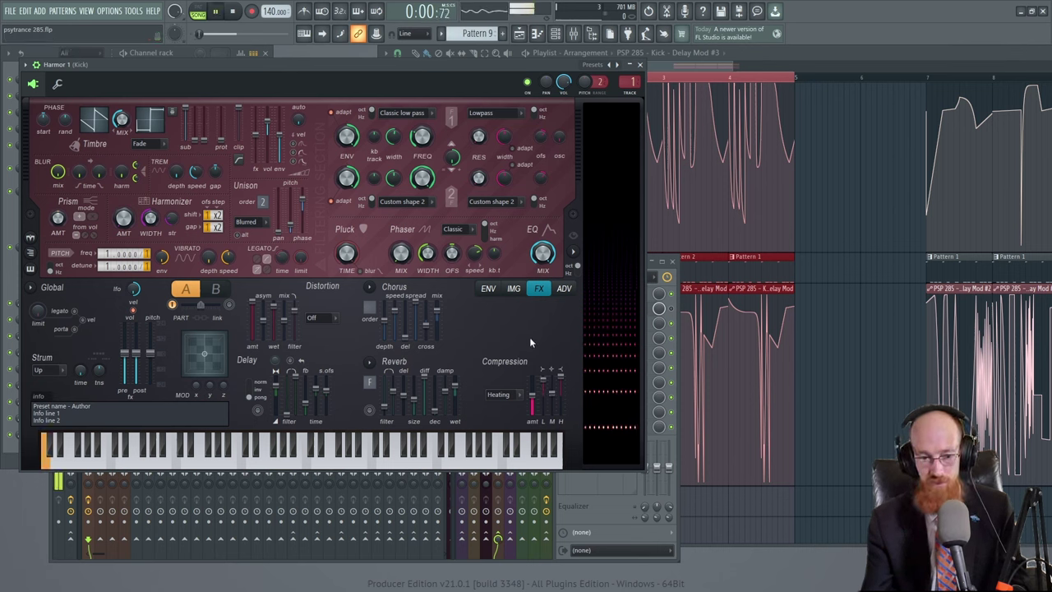
key(space)
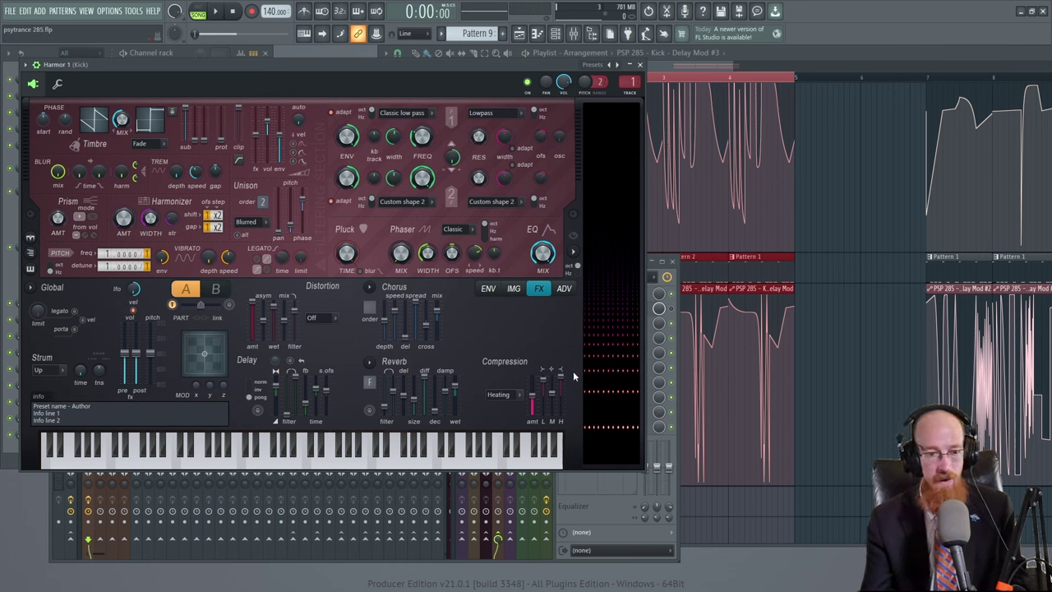
- Set Harmor 1's distortion type to Classic and play the loop to hear its effect
click(325, 320)
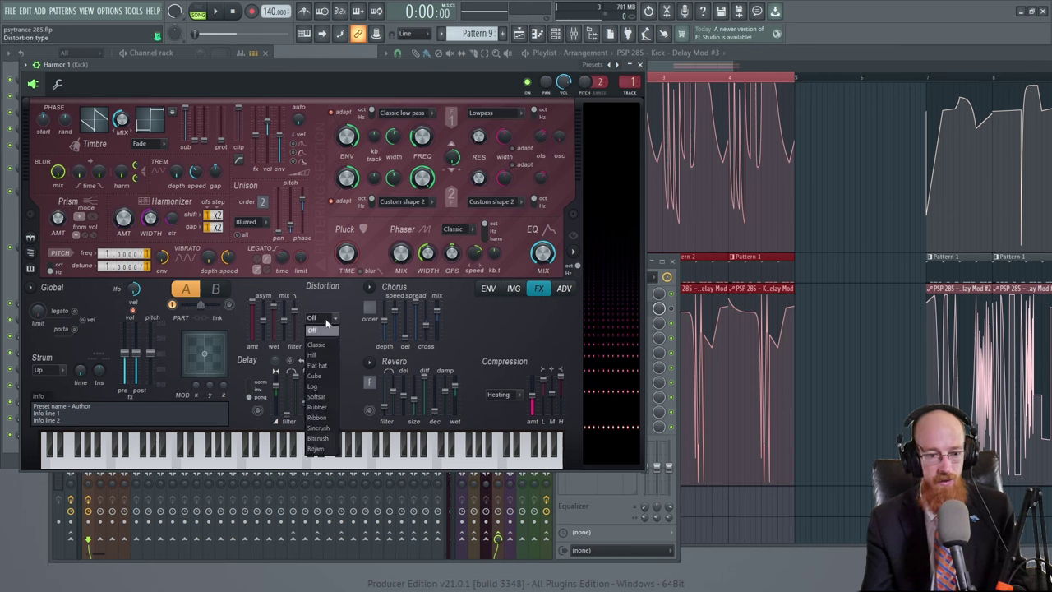
click(325, 344)
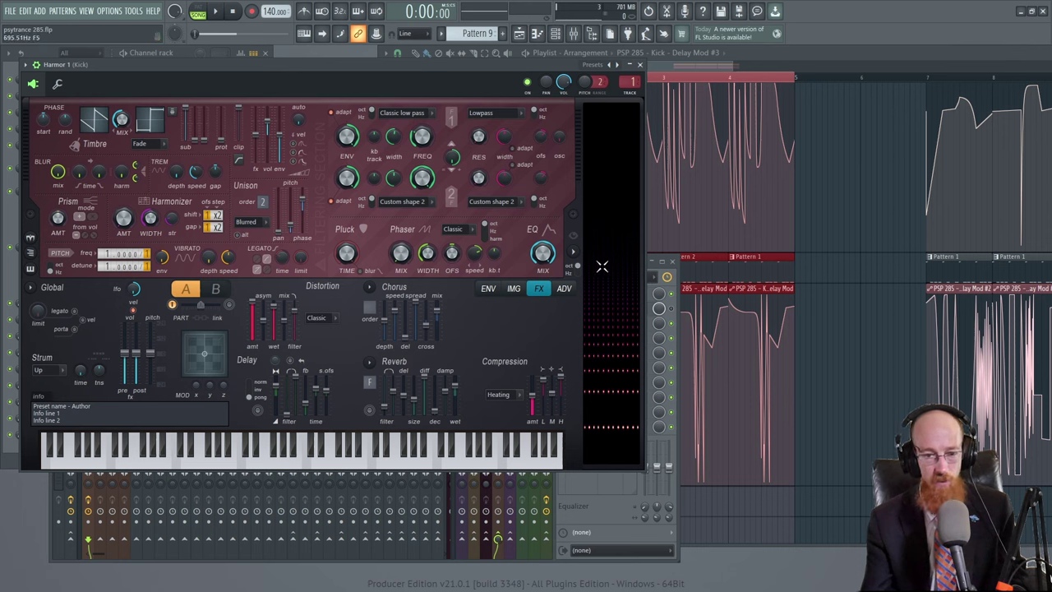
key(space)
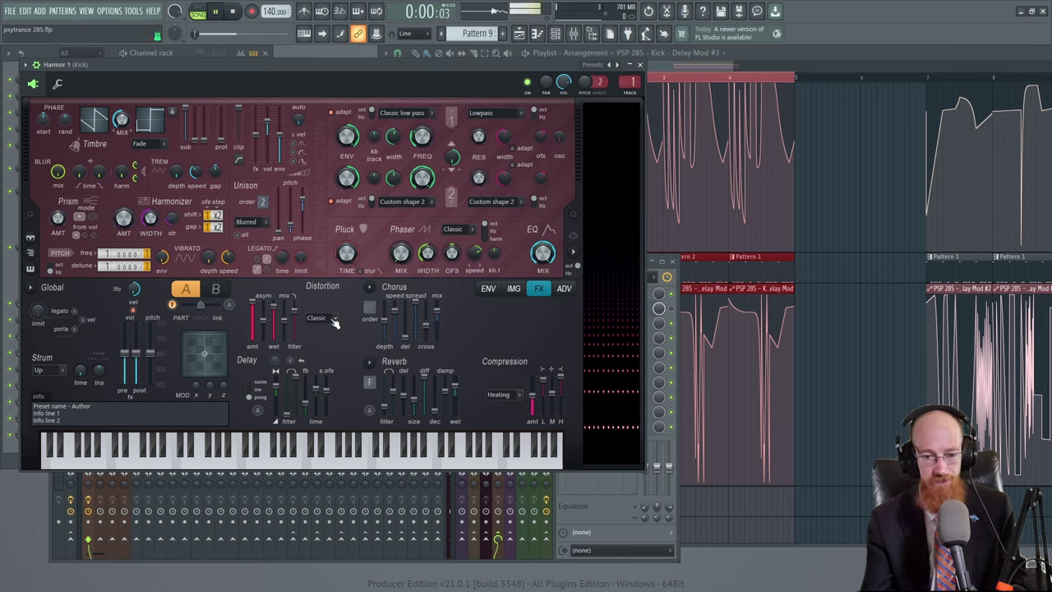
mouse_move(255, 305)
mouse_down()
mouse_move(255, 335)
mouse_move(253, 303)
mouse_up()
key(space)
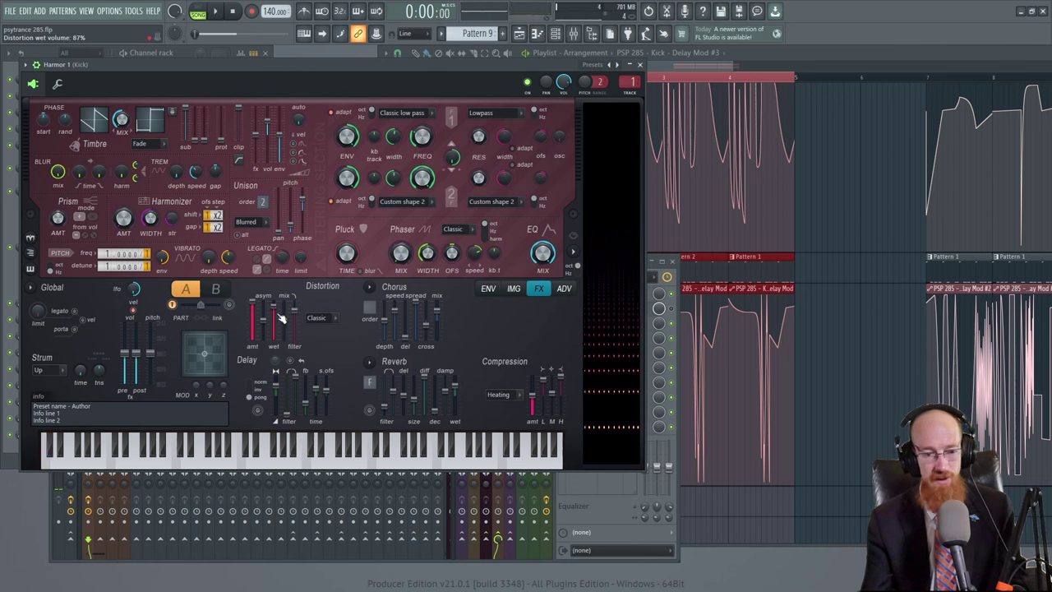
- Enable Harmor 1's reverb and play the loop to audition the complete sound
click(371, 410)
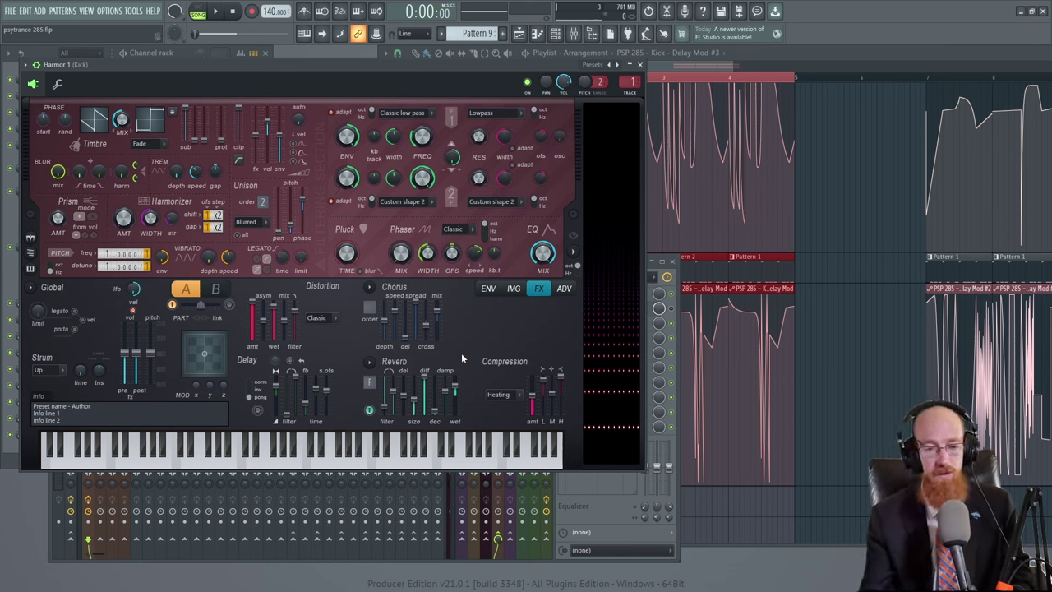
key(space)
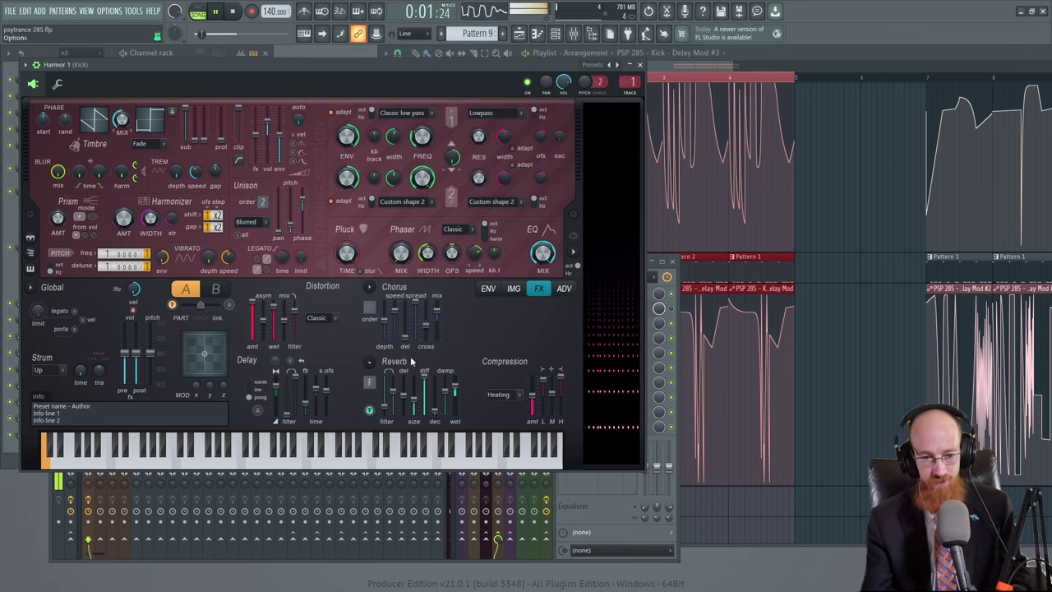
key(space)
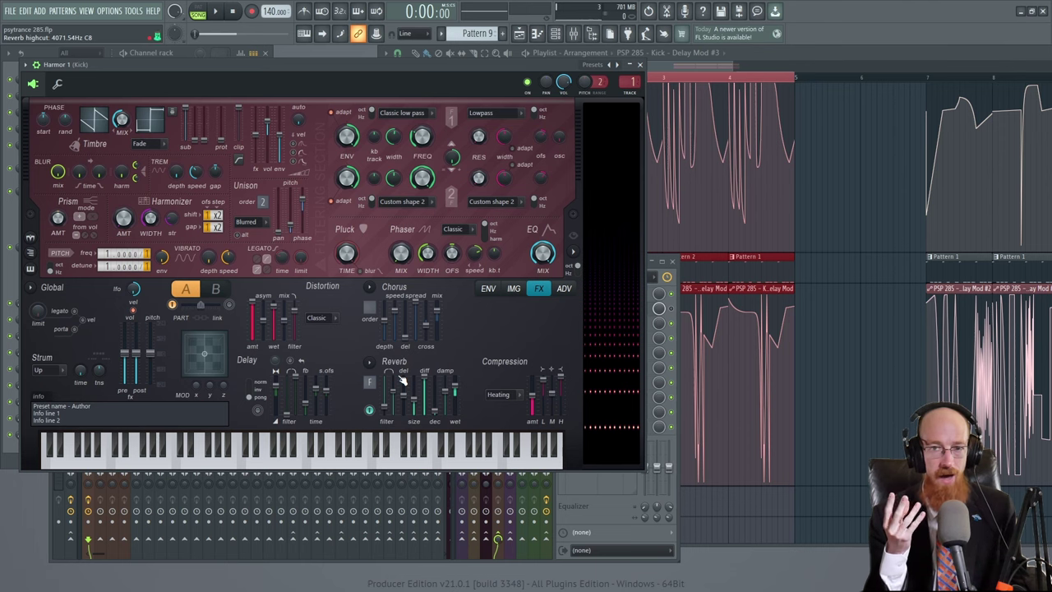
key(space)
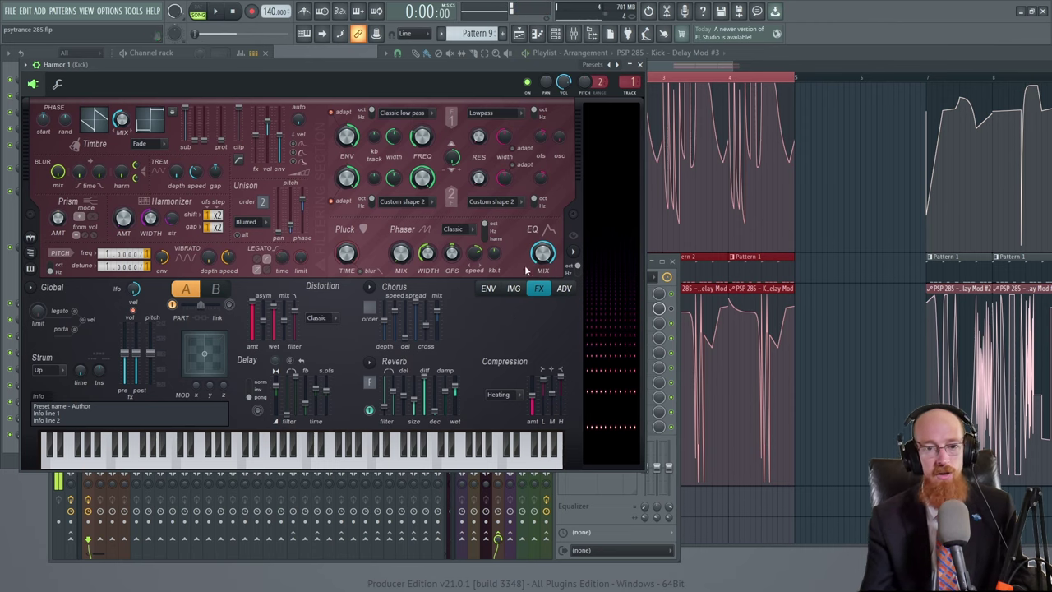
key(space)
- Close Harmor 1 and bring up a PSP 285 with the Default preset on the Kick mixer track
click(640, 64)
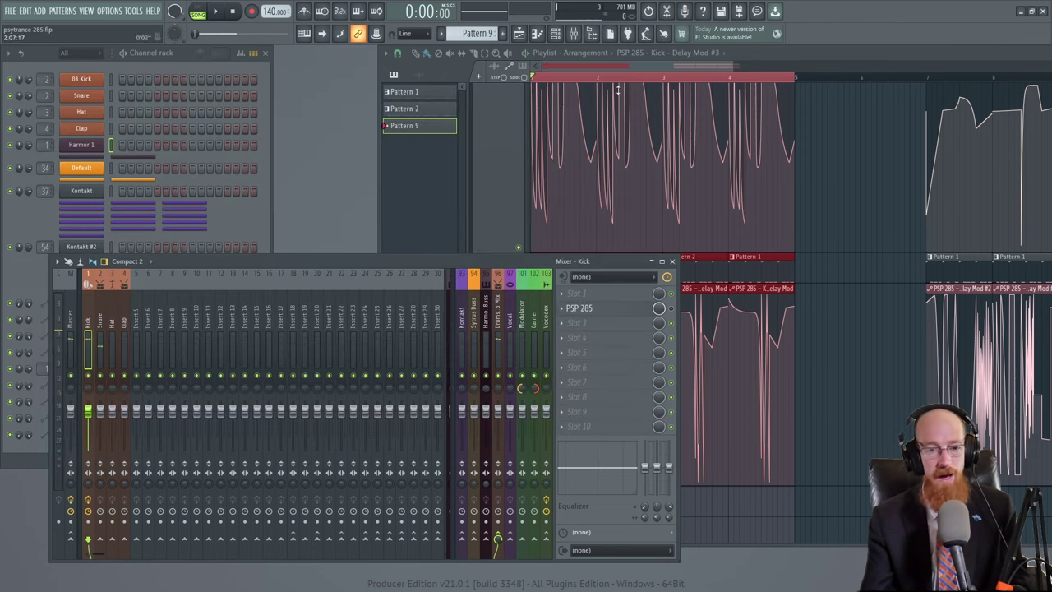
click(606, 313)
drag(329, 64, 297, 93)
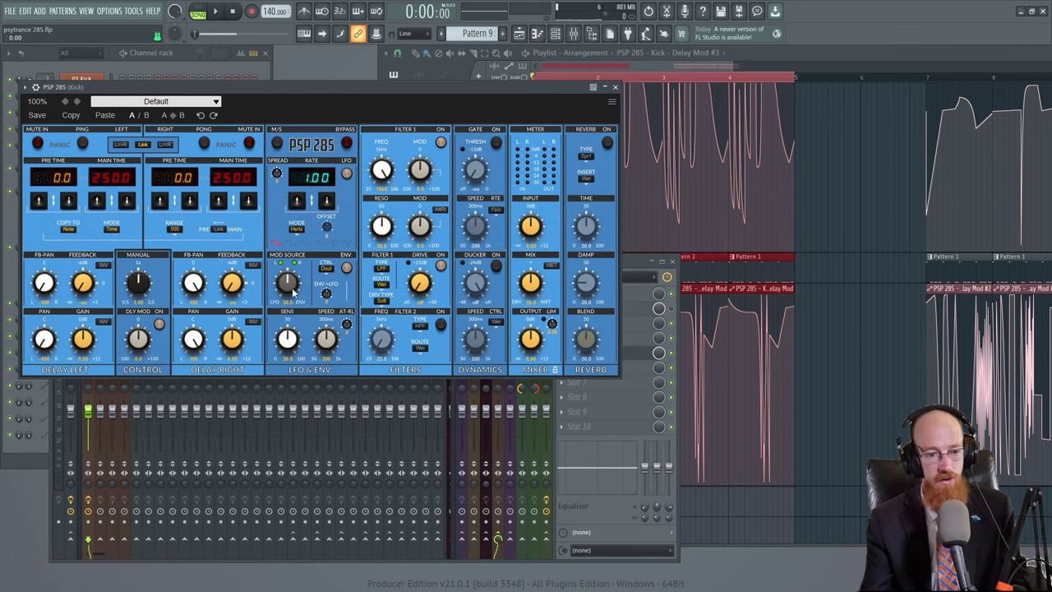
- Set the Default PSP 285's modulation source fully to envelope (100.0) and the envelope control to In
drag(291, 290, 285, 106)
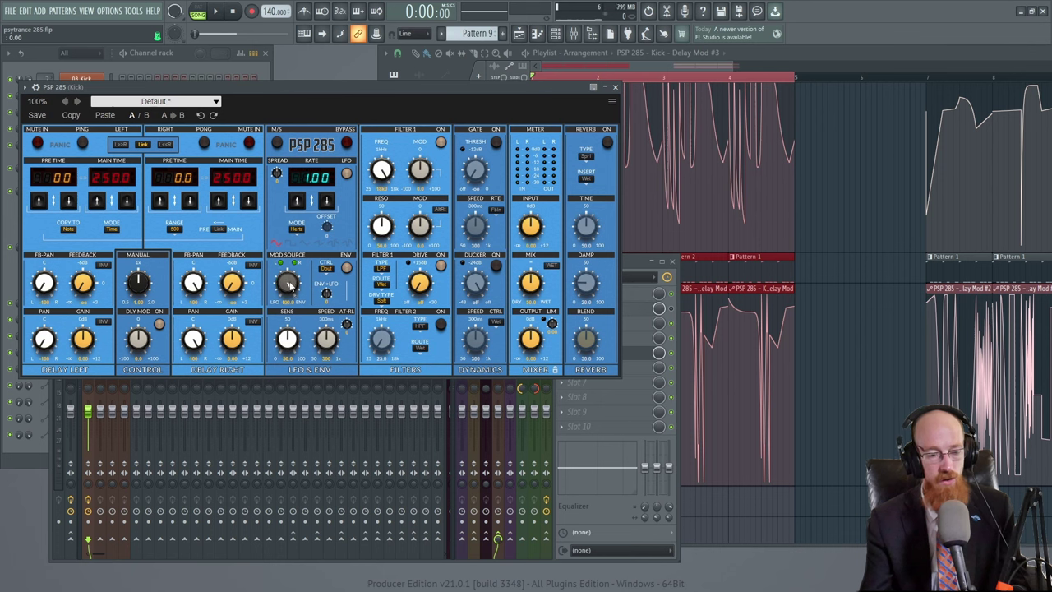
scroll(287, 286, down, 1)
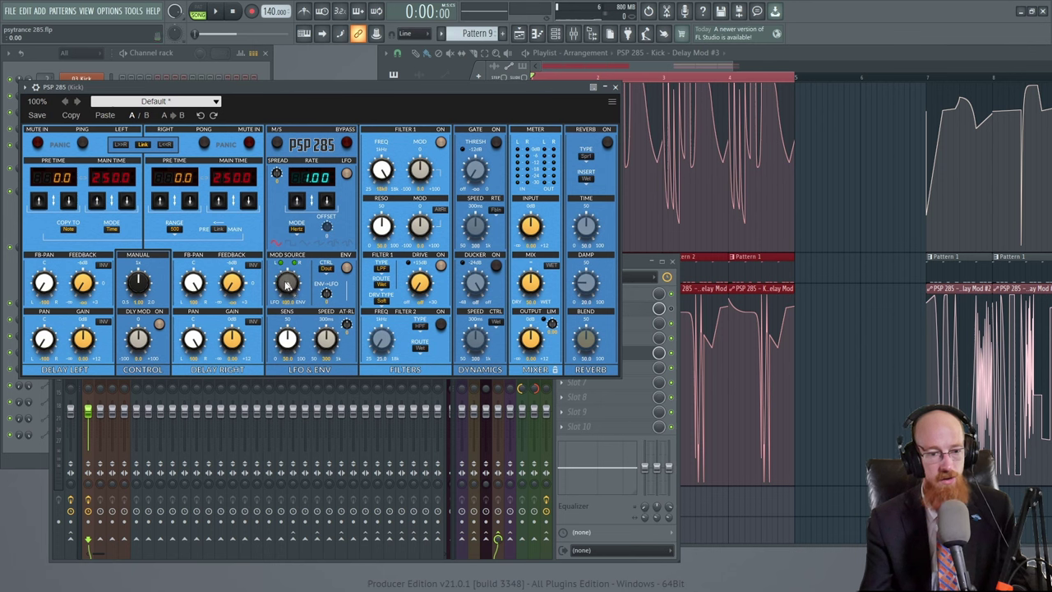
click(331, 274)
click(329, 273)
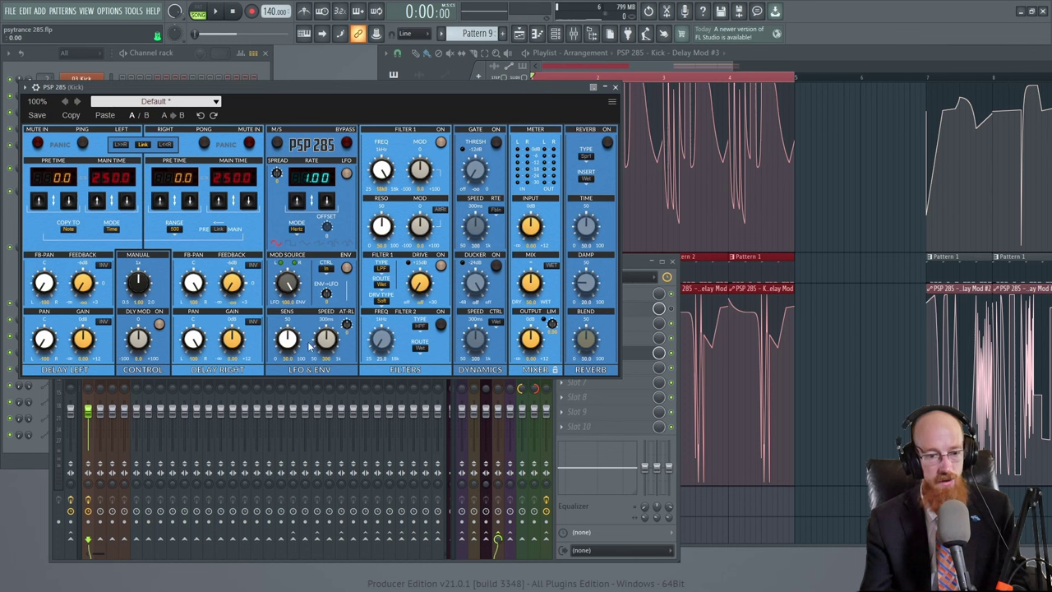
- Set Filter 1 to the Notch type, switch its drive off, and look over the available filter types
click(388, 277)
click(411, 323)
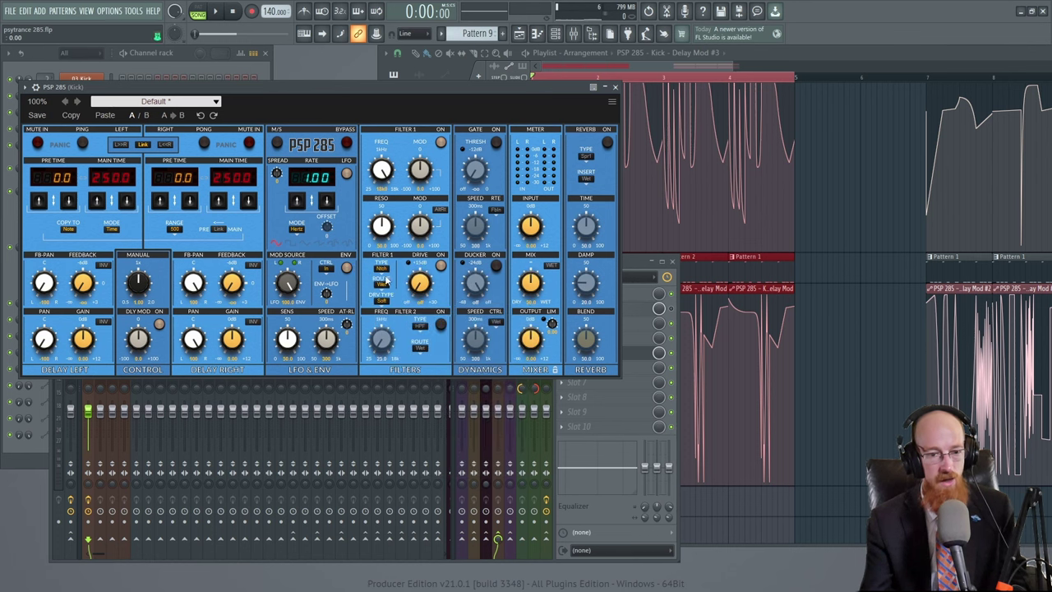
click(442, 267)
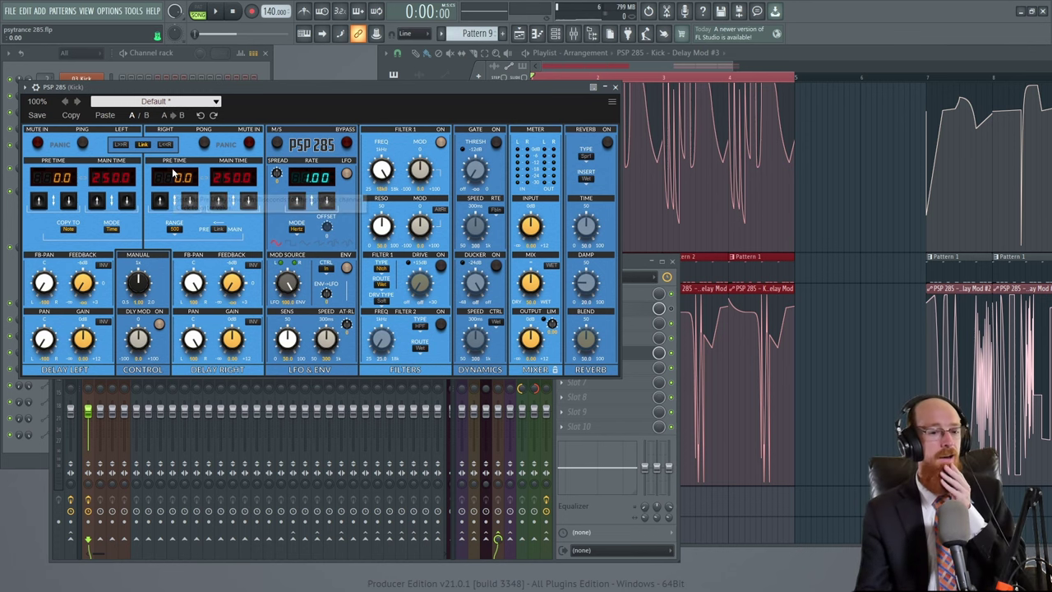
click(383, 274)
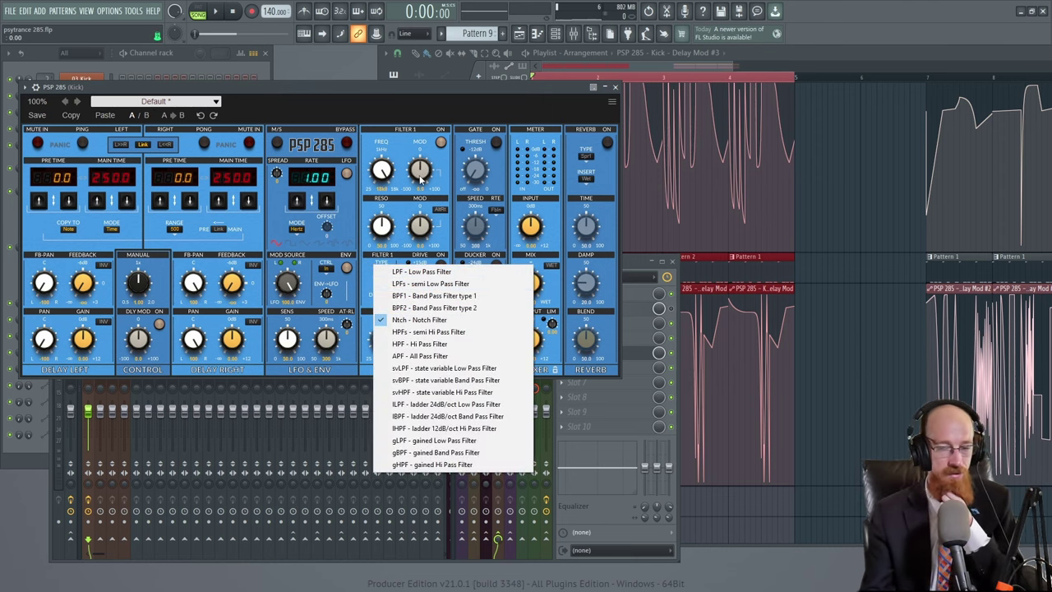
click(256, 92)
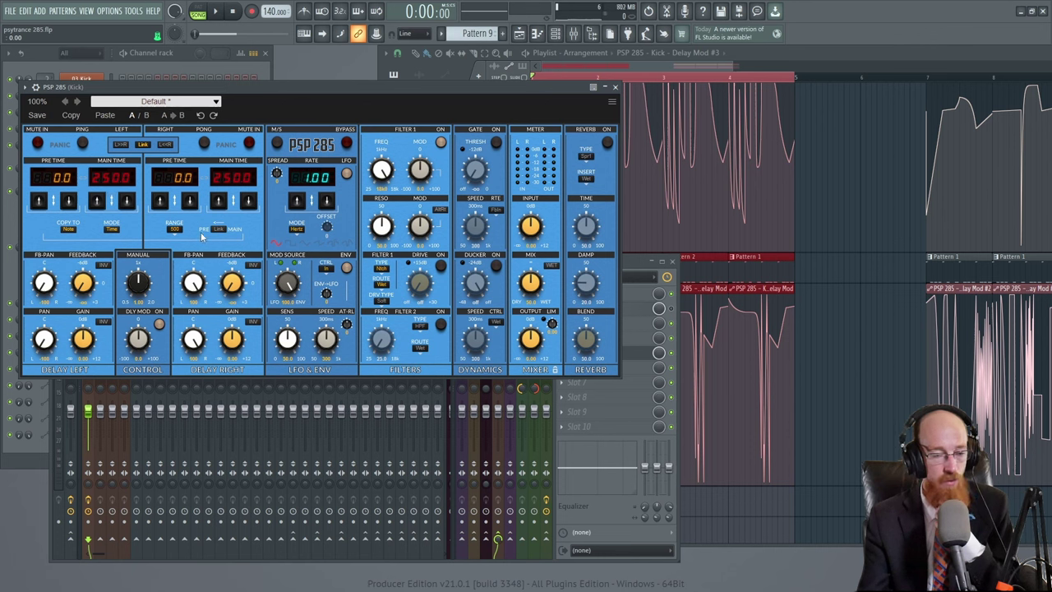
- Try the 5000 ms delay range and adjust the left main delay time within it
click(174, 230)
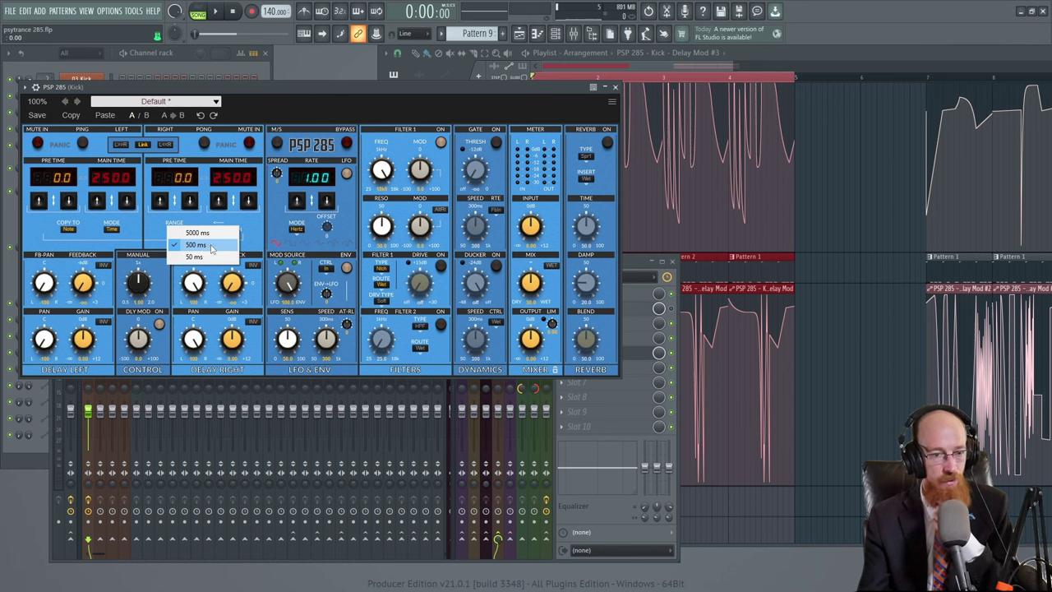
click(182, 234)
double_click(111, 186)
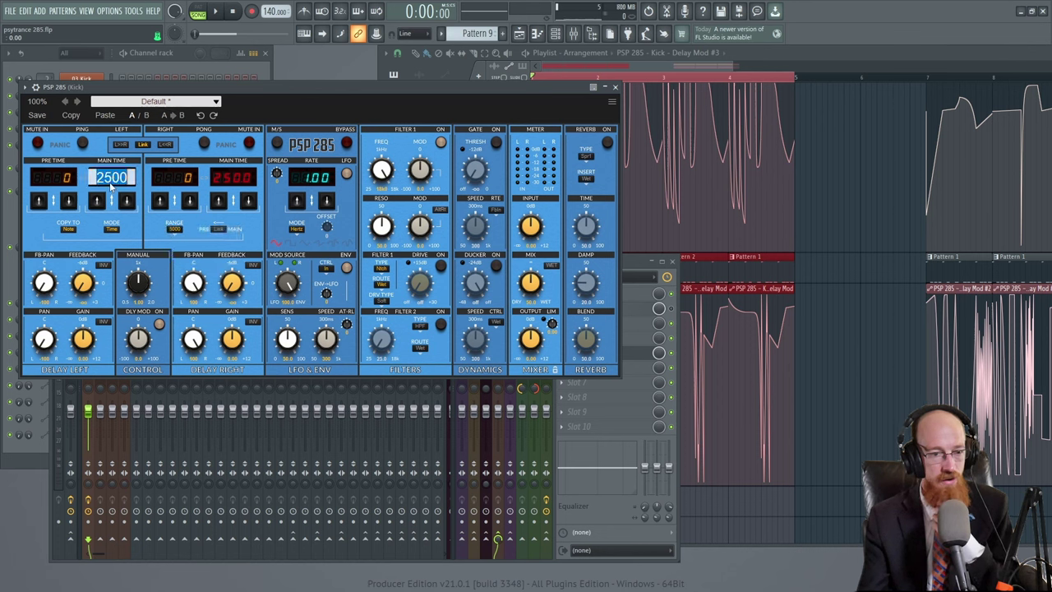
click(145, 175)
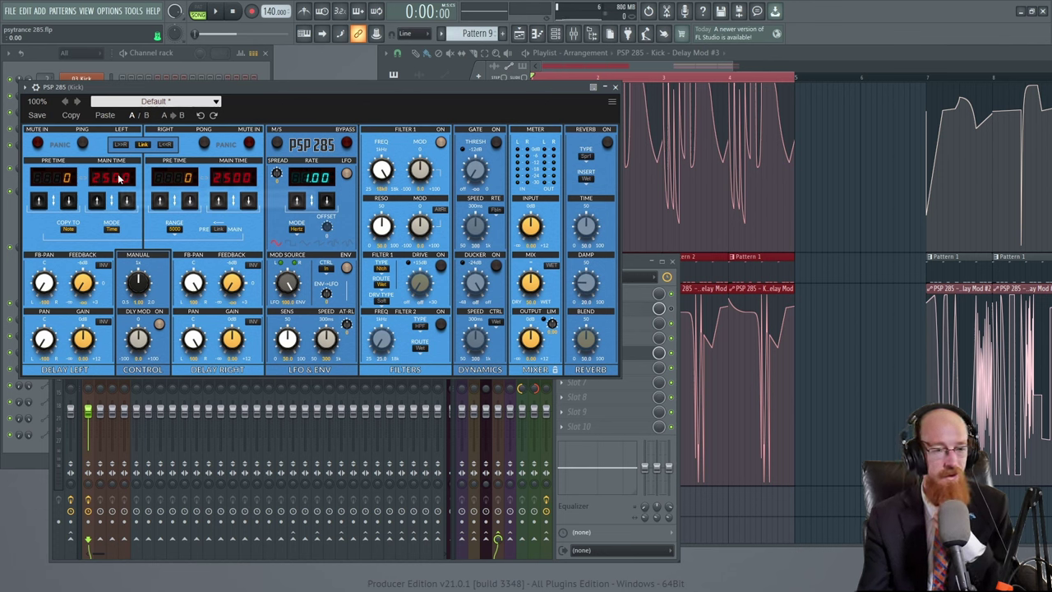
drag(113, 205, 114, 163)
- Set the delay range to 500 ms and the linked main delay times to 58.1 ms
click(178, 230)
click(214, 246)
drag(113, 202, 129, 249)
drag(117, 202, 138, 337)
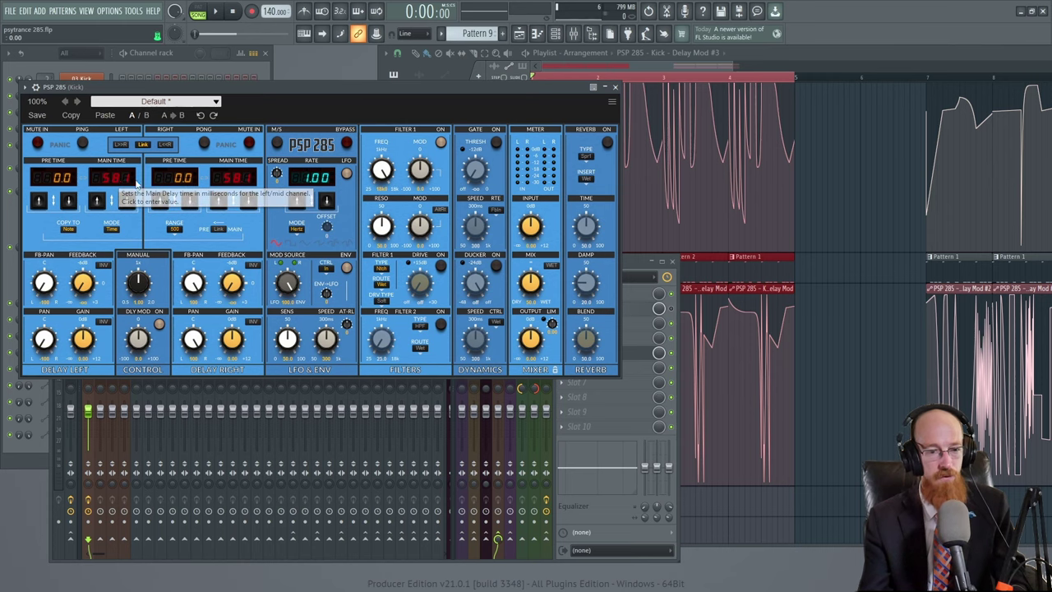
- Open the Kick track's other PSP 285 with the 1:8 Single preset and play the loop to watch its modulation
click(647, 354)
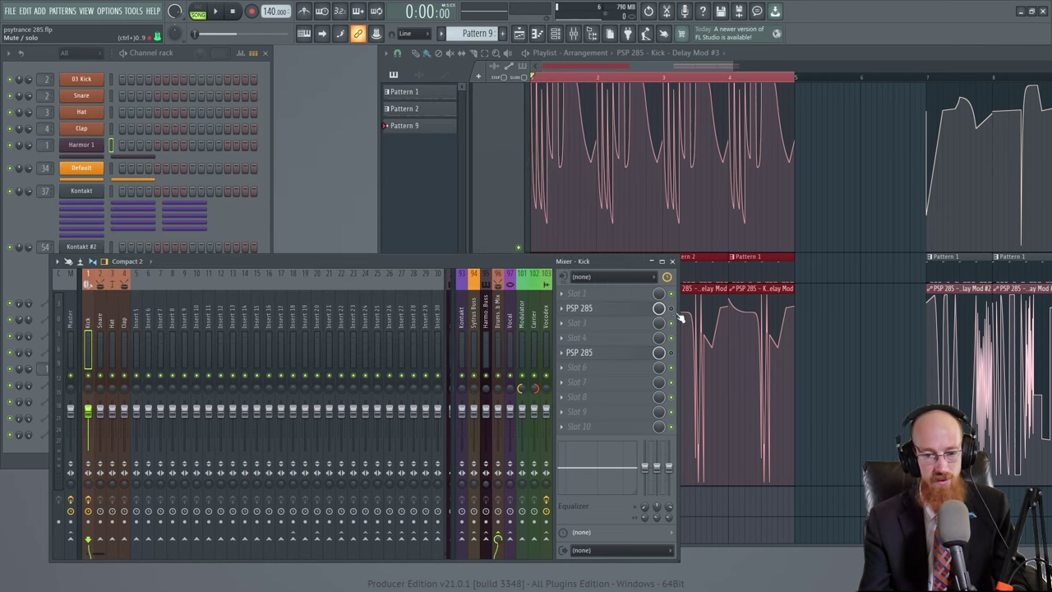
click(638, 312)
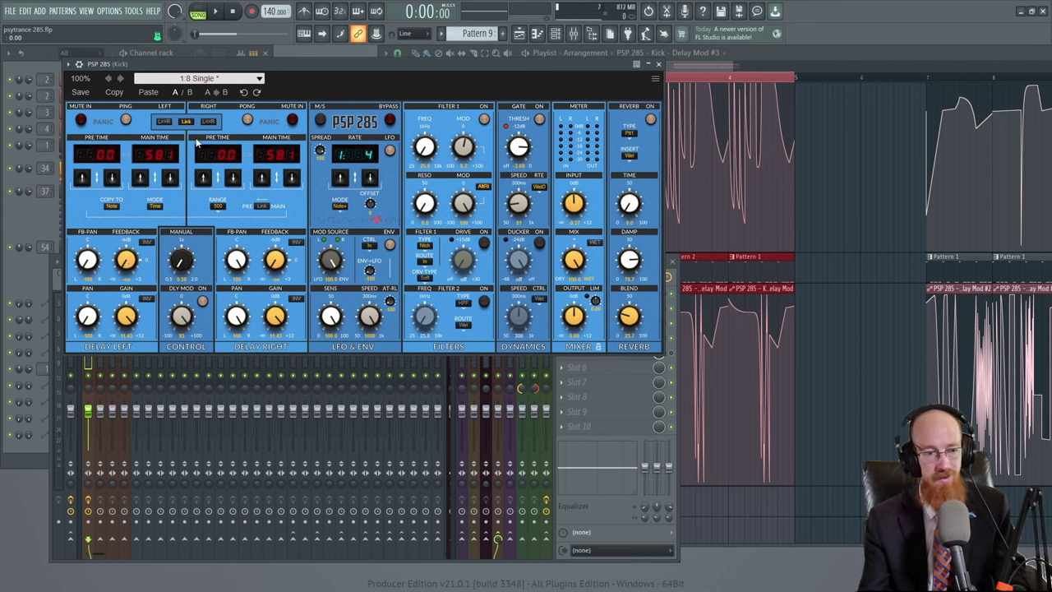
key(space)
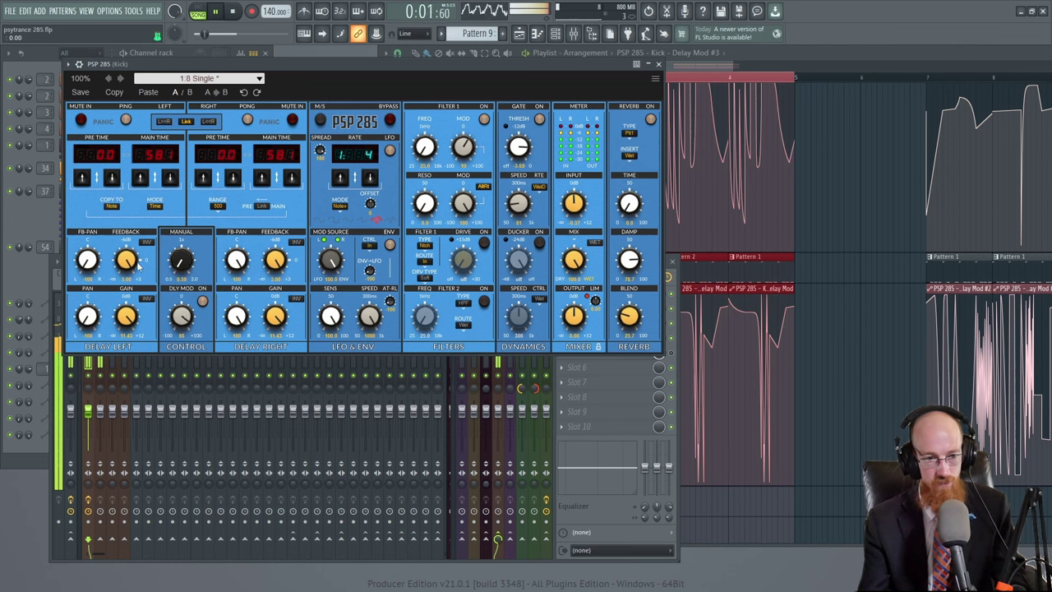
key(space)
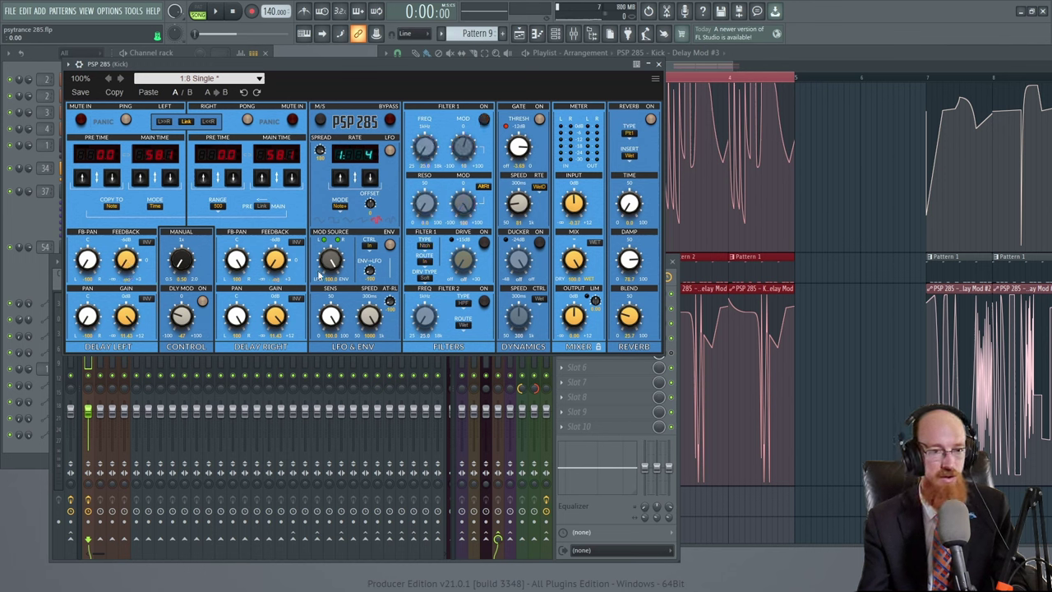
- Play the loop through the 1:8 Single preset to check its delay modulation, and stop playback
drag(126, 271, 118, 233)
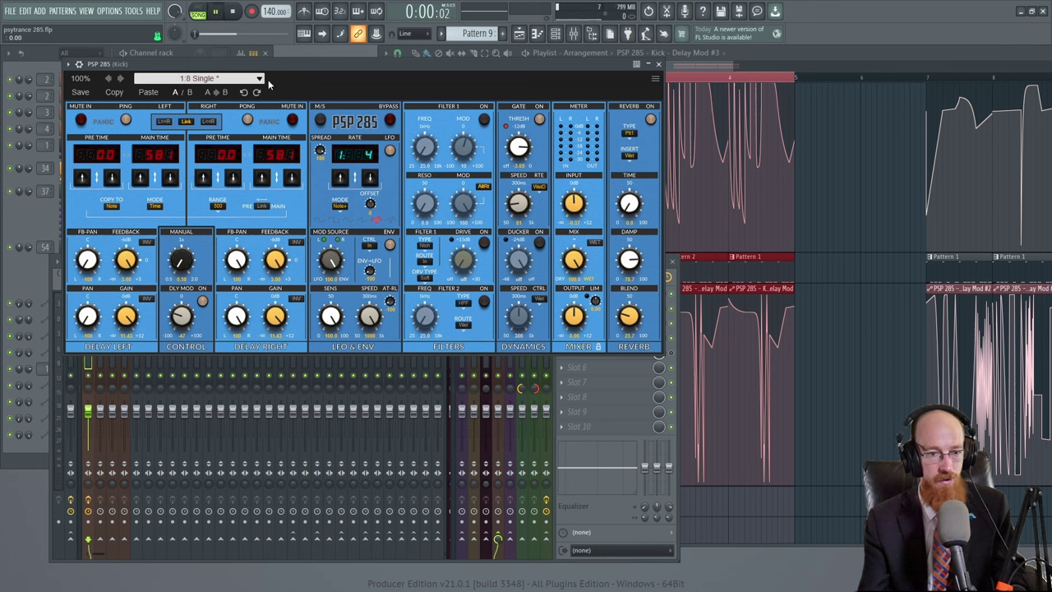
click(217, 12)
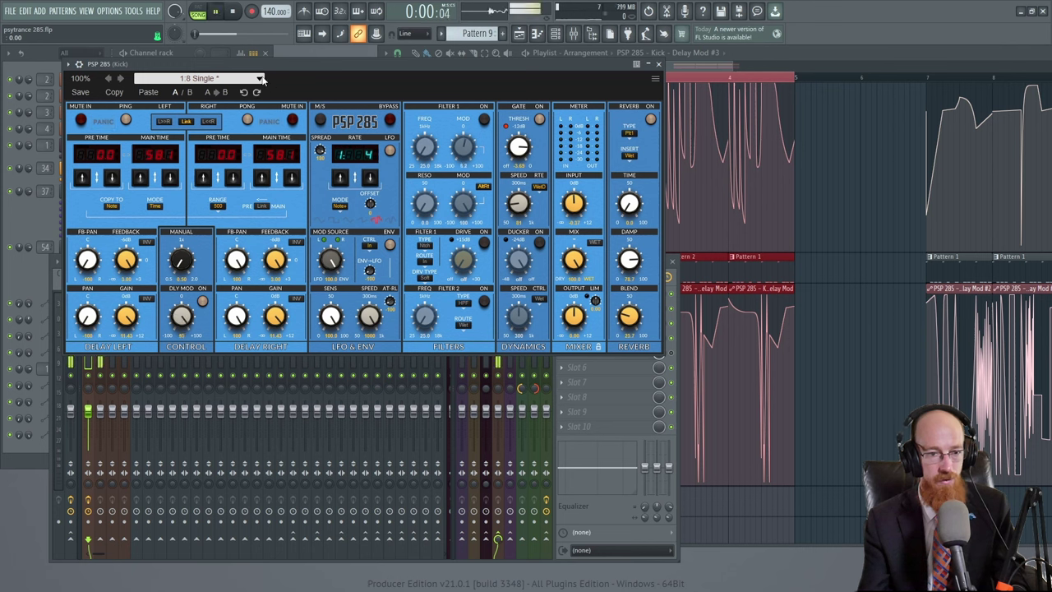
click(234, 11)
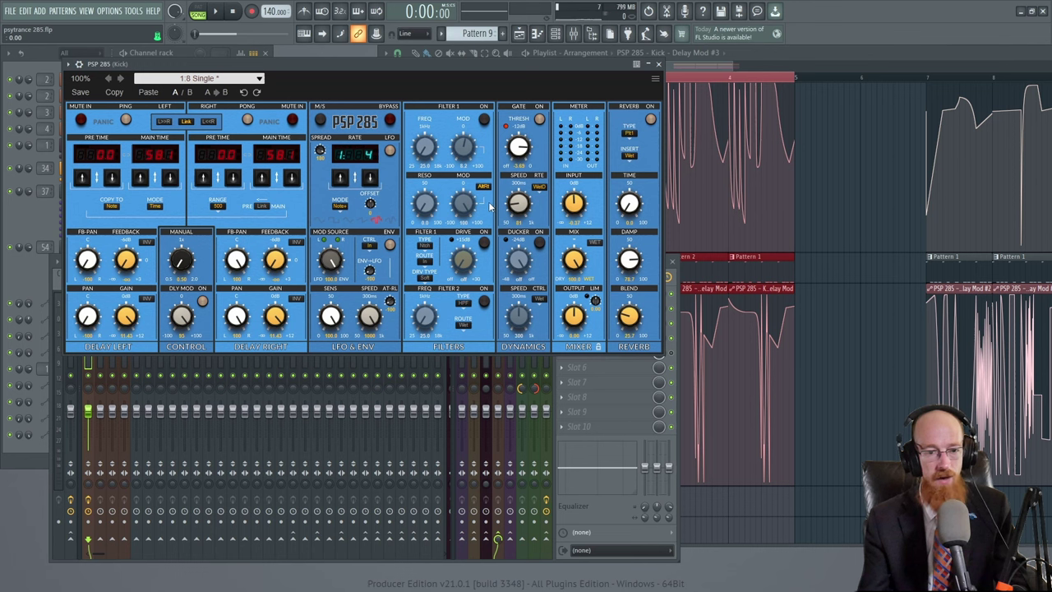
- Switch on Filter 1 and play the loop twice to hear the filter's frequency and resonance modulation
click(483, 120)
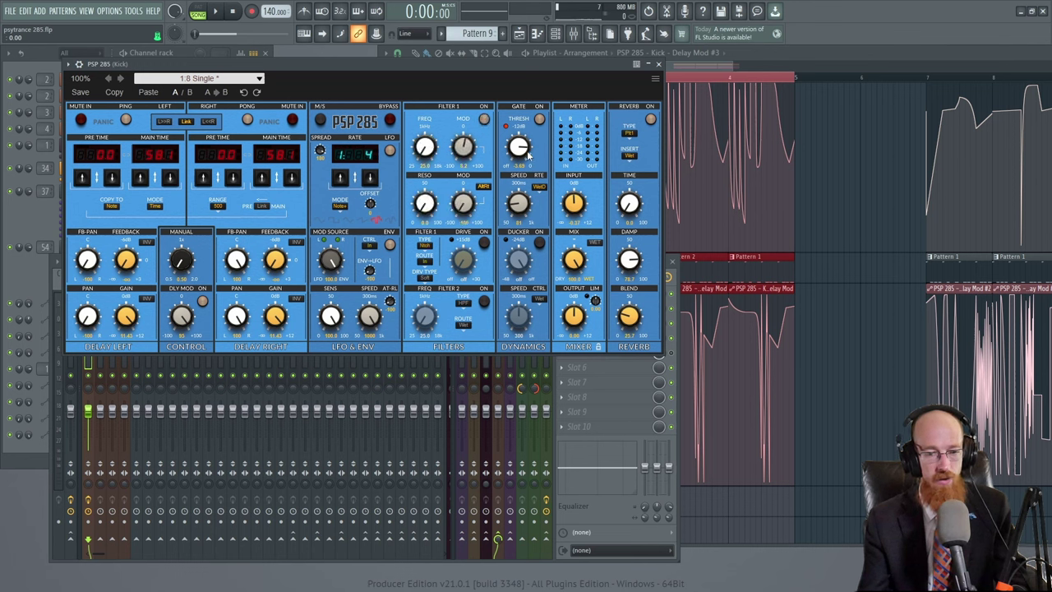
key(space)
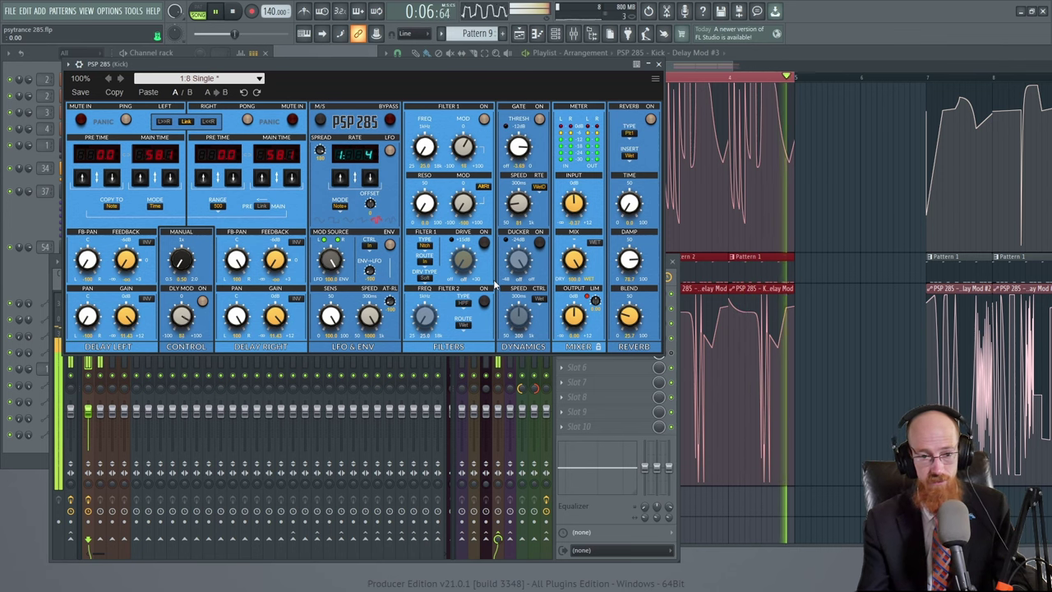
key(space)
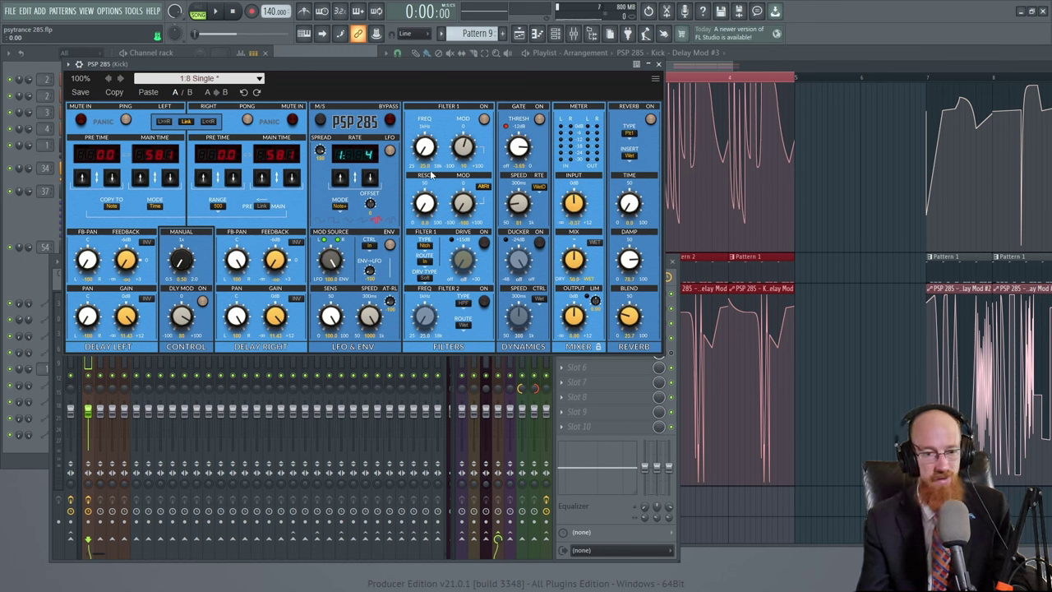
key(space)
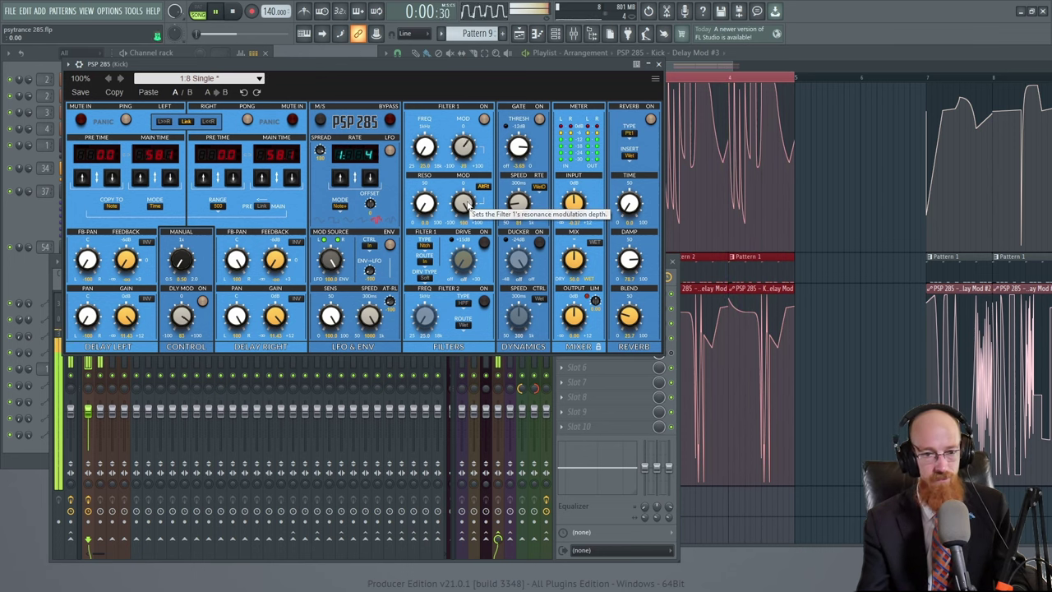
key(space)
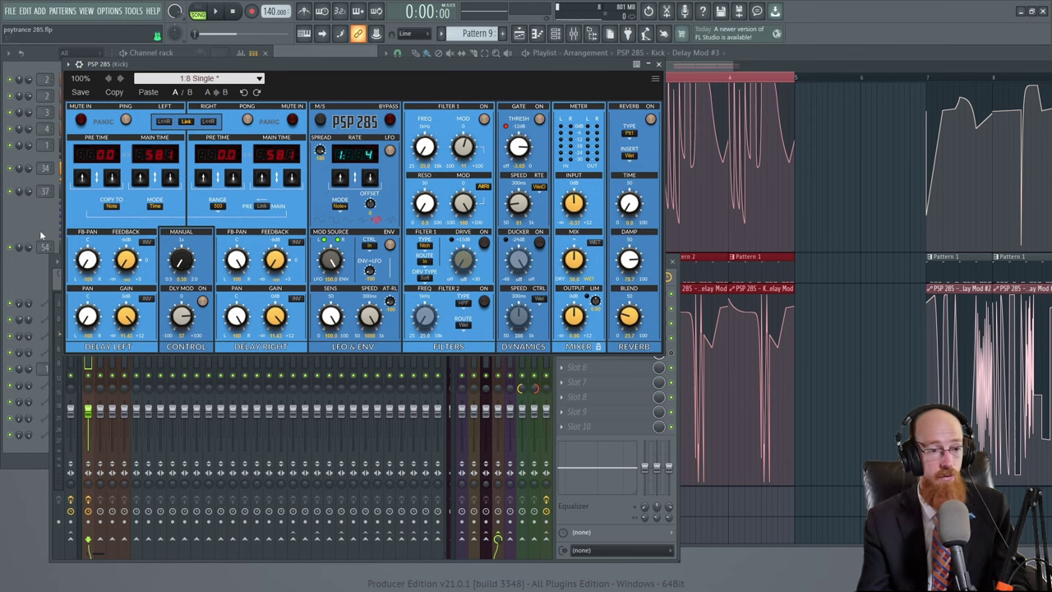
- Play the loop while checking the Kick's Harmor source against the modulated PSP 285 delay
click(33, 236)
click(89, 145)
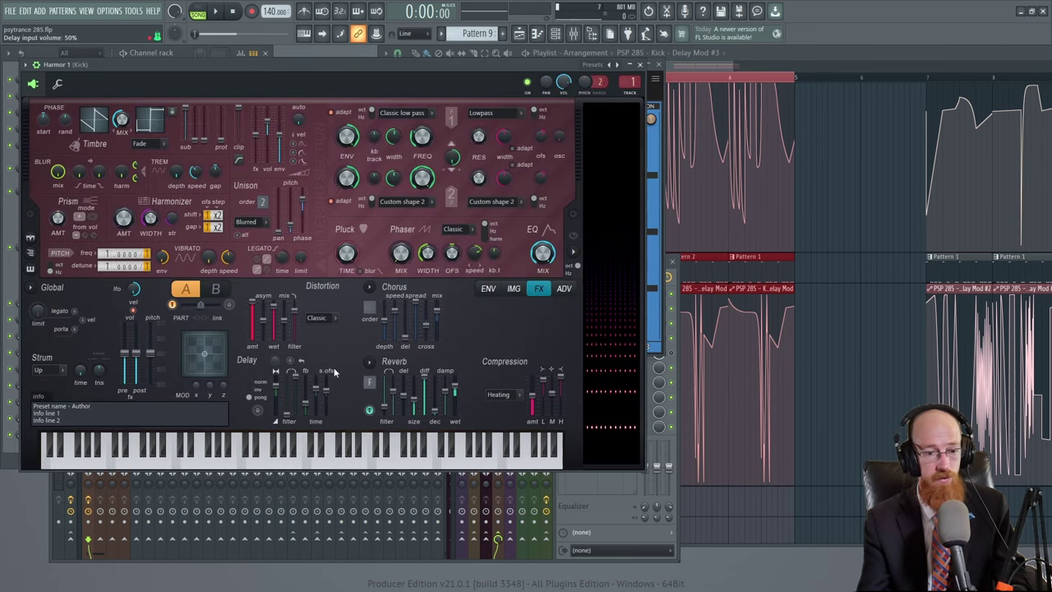
key(space)
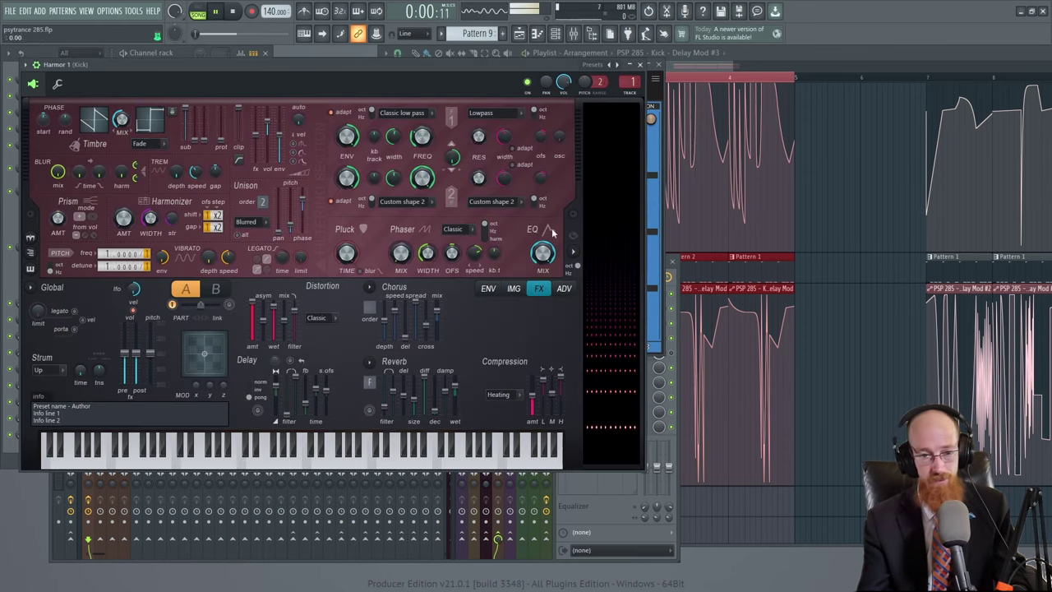
click(658, 105)
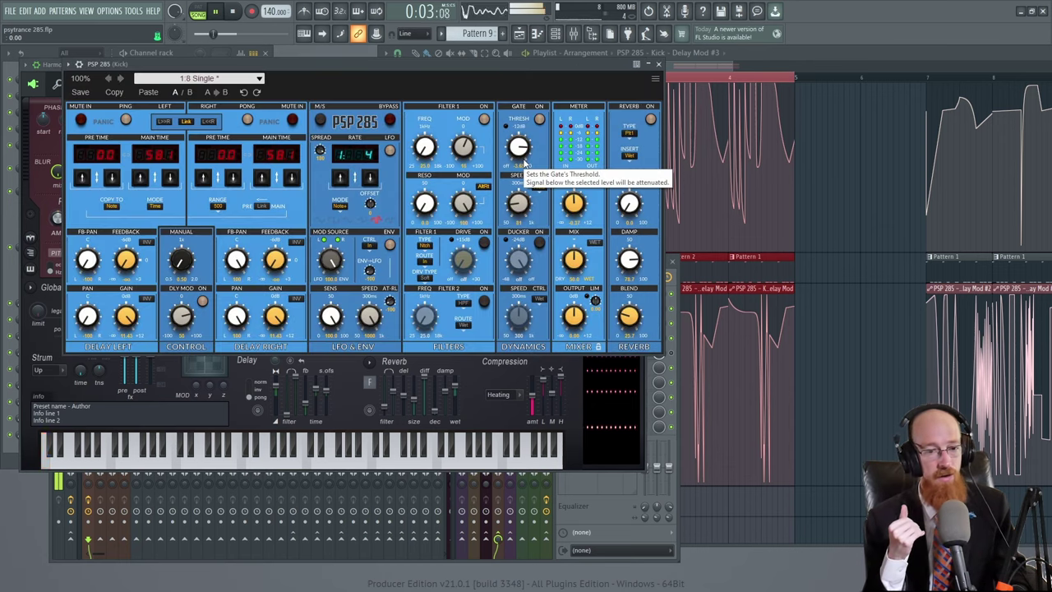
key(space)
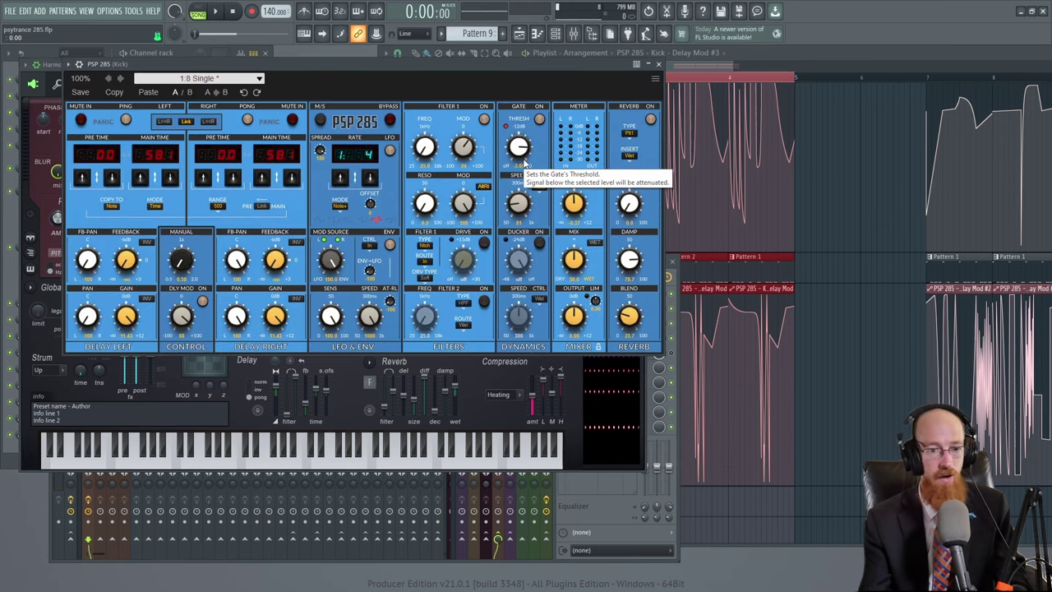
key(space)
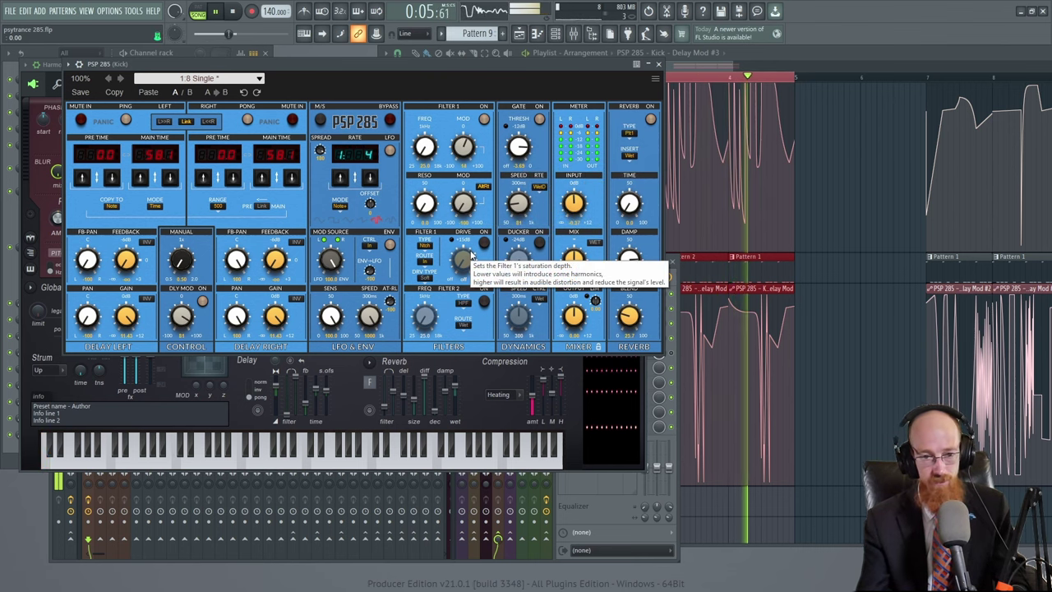
key(space)
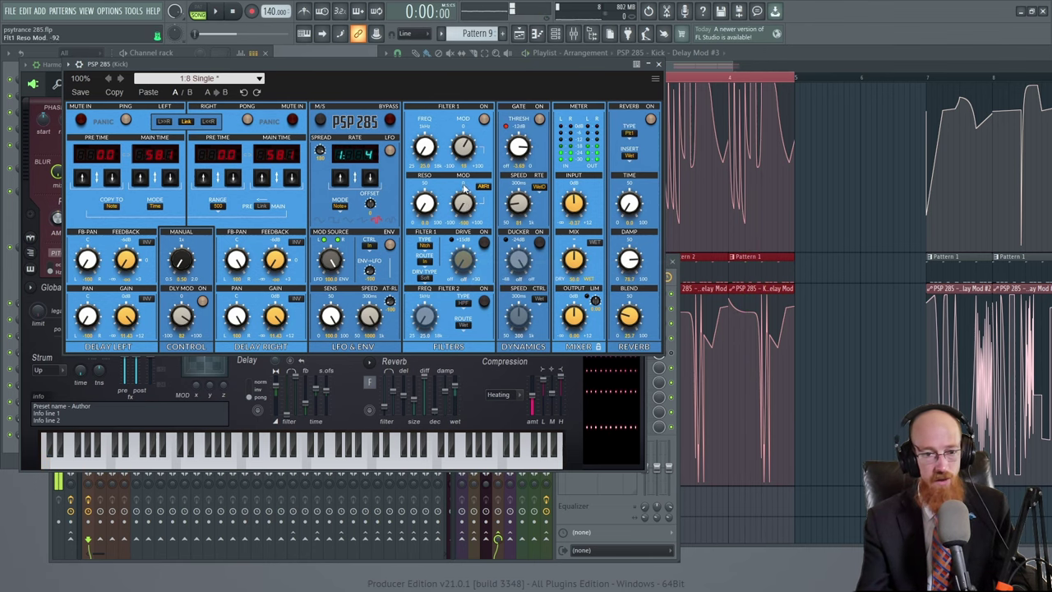
click(30, 162)
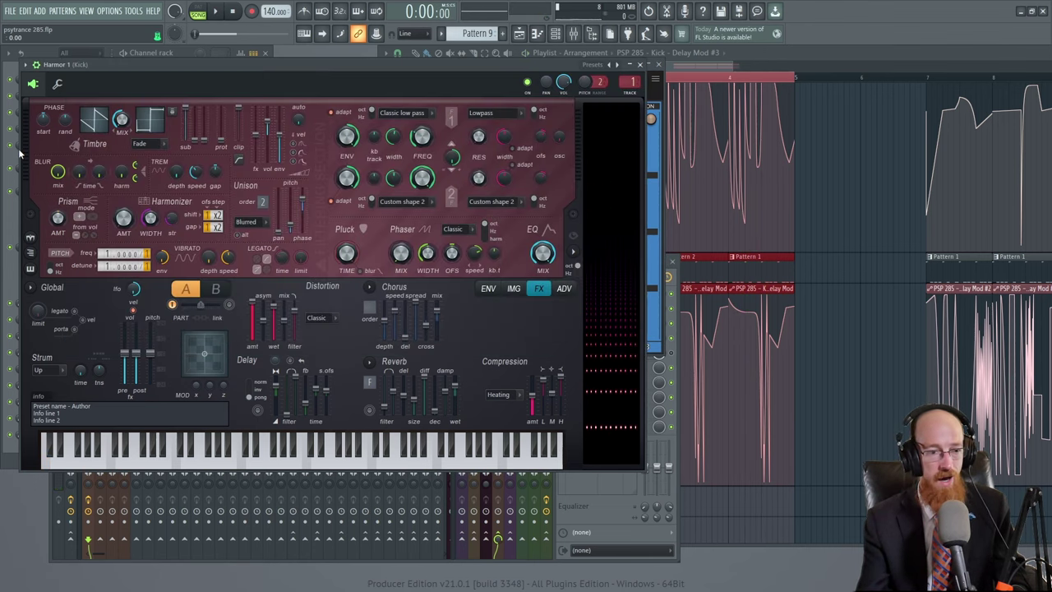
click(649, 229)
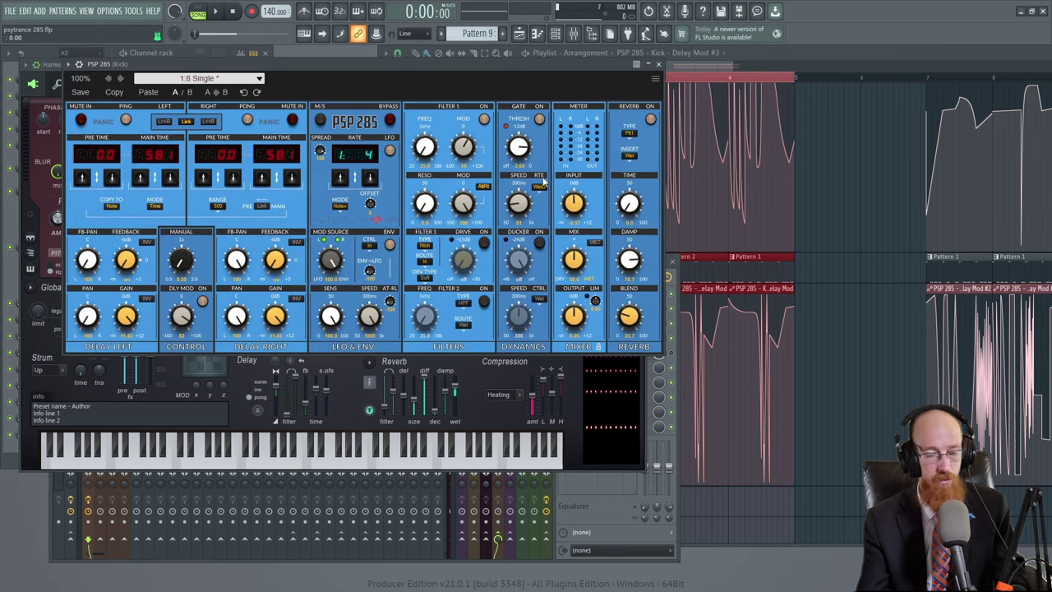
- Close the 1:8 Single delay, disable it in slot 2, and open the Kick track's slot 5 PSP 285
click(659, 64)
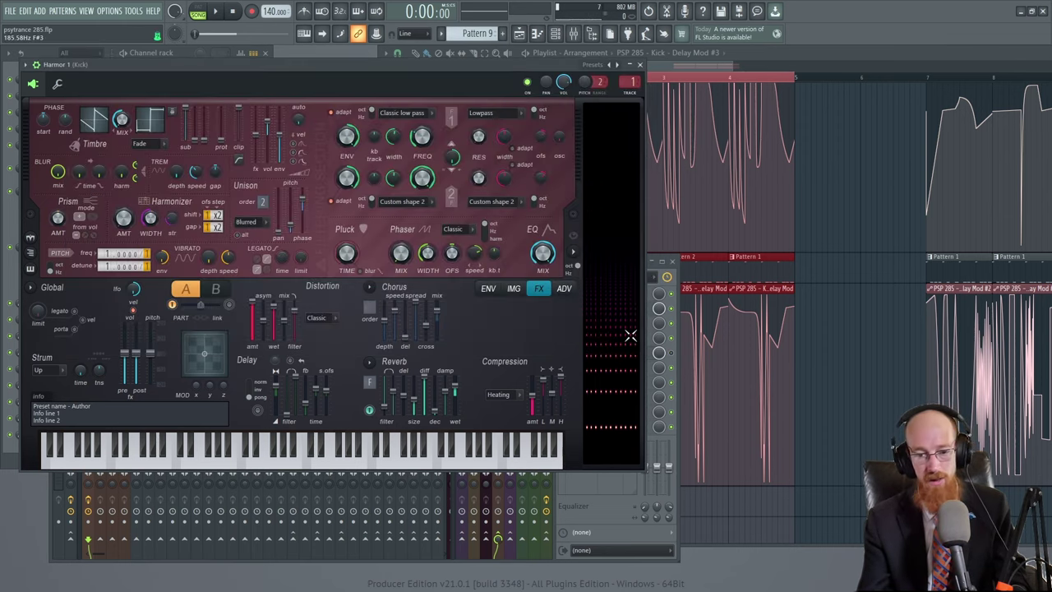
click(676, 314)
click(617, 355)
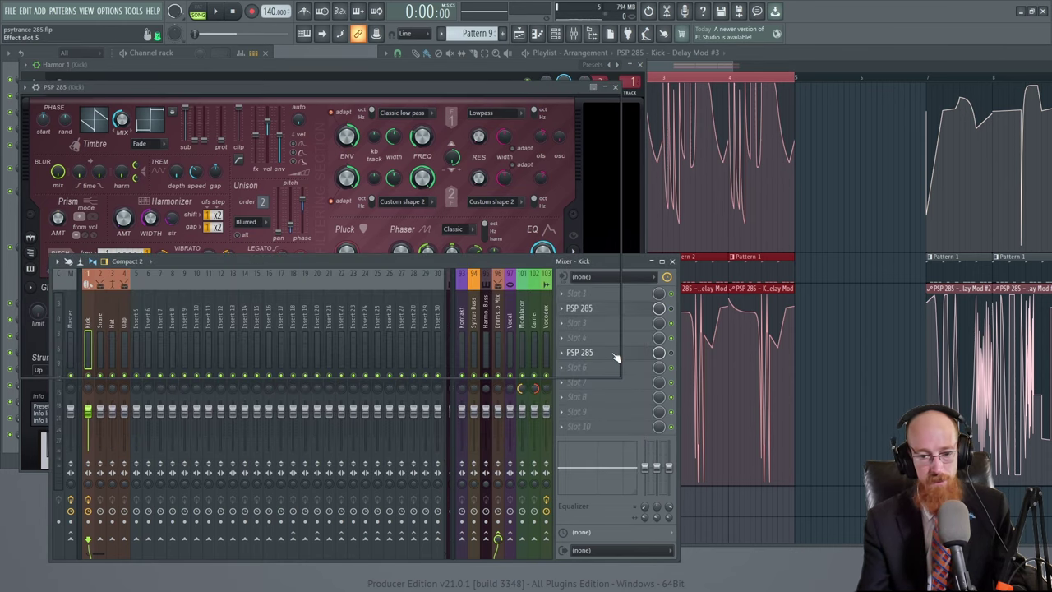
click(285, 102)
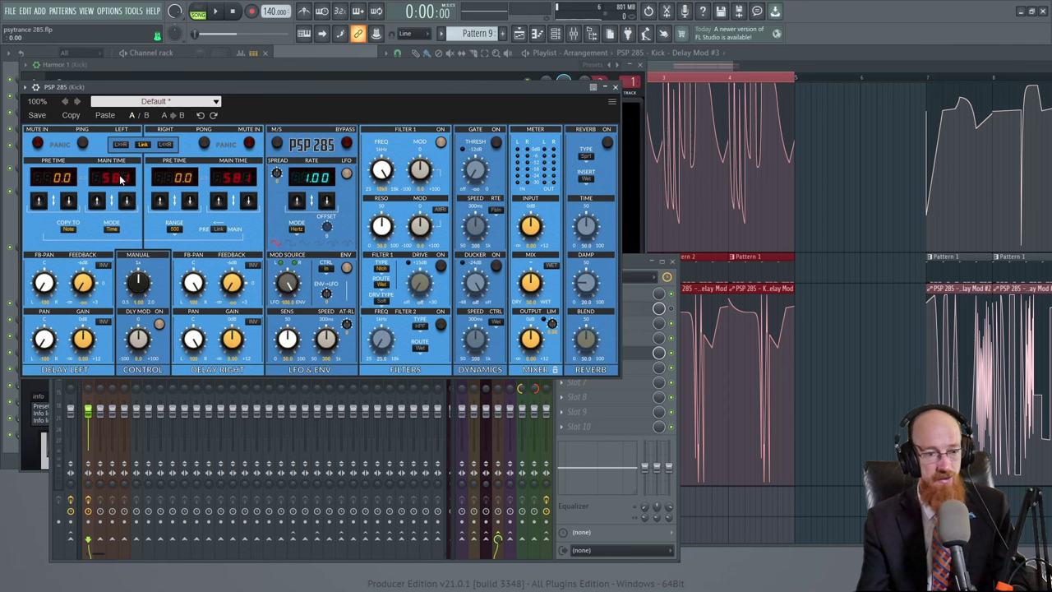
- Adjust the slot 5 delay's modulation depth to 17 and set its manual speed to 0.50
drag(134, 331, 145, 356)
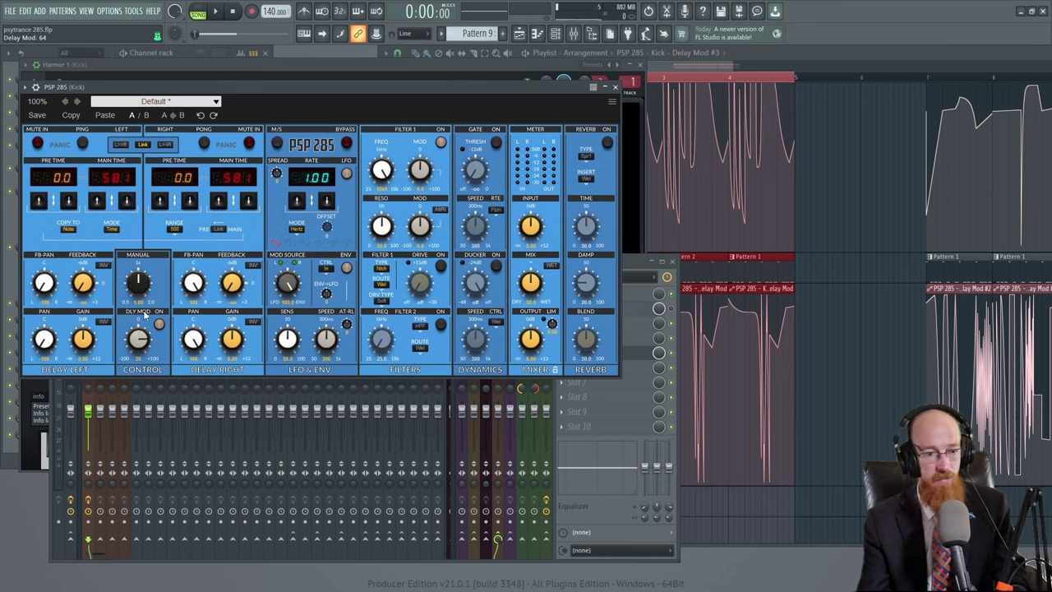
drag(143, 316, 135, 357)
drag(138, 280, 163, 426)
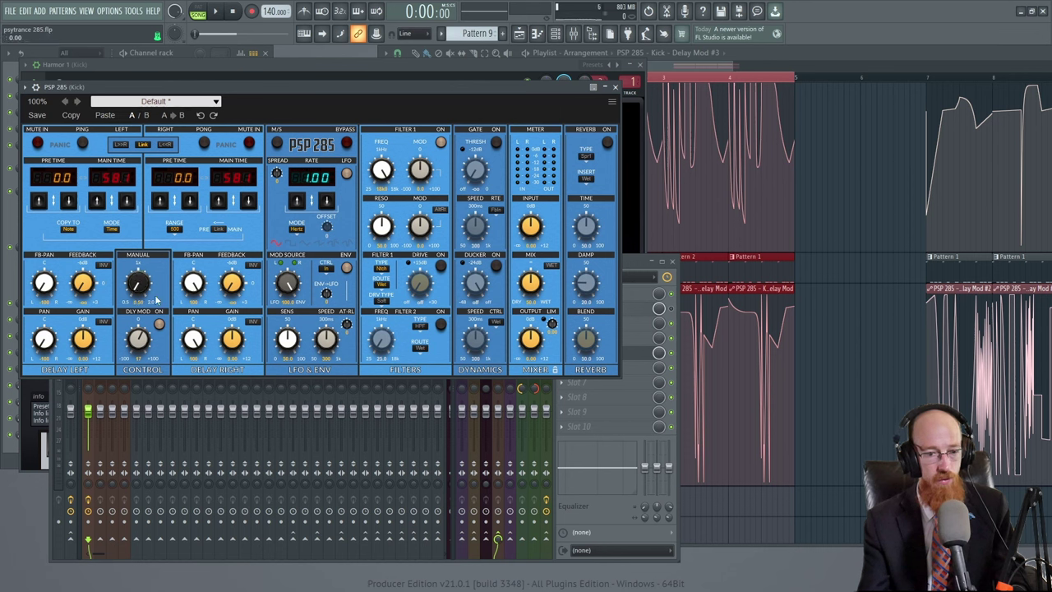
- Reposition the delay window and play the loop while trying different delay modulation depths, including 100 and 67
drag(334, 92, 412, 100)
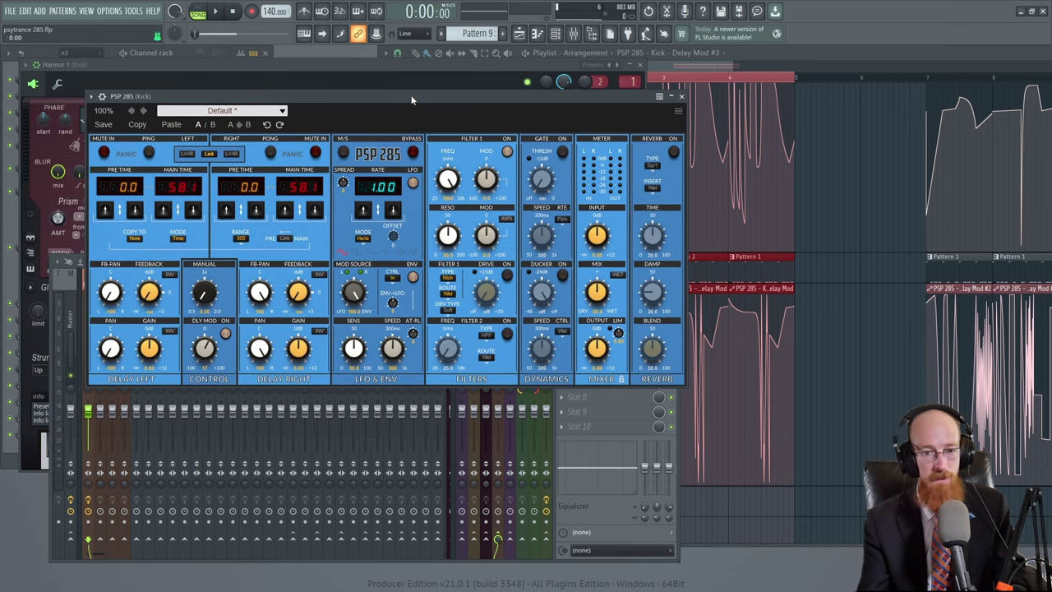
drag(339, 107, 278, 75)
key(space)
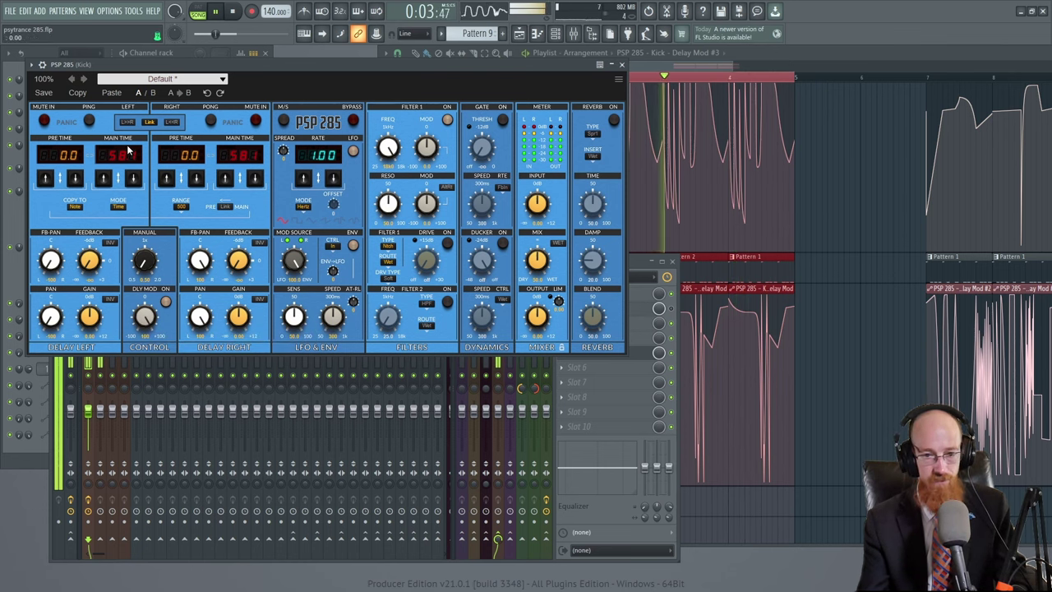
key(space)
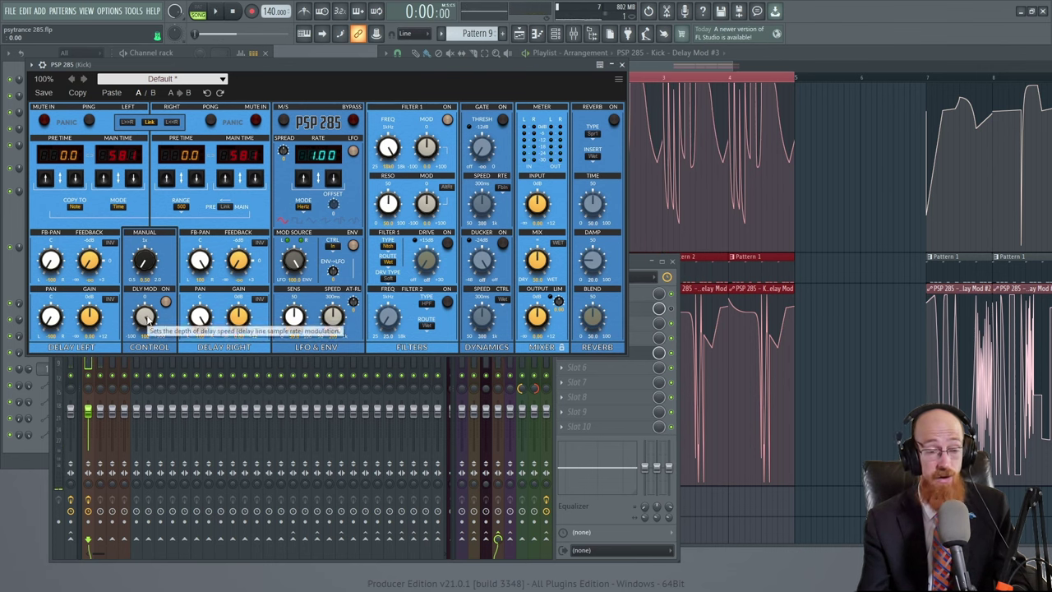
mouse_move(141, 324)
mouse_down()
mouse_move(142, 368)
mouse_move(150, 335)
mouse_up()
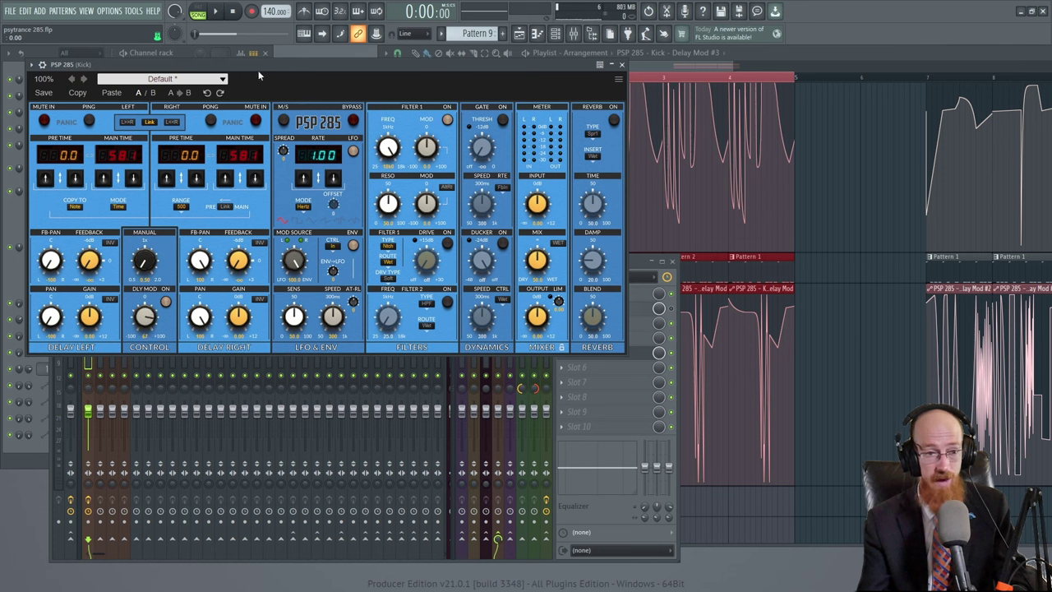
key(space)
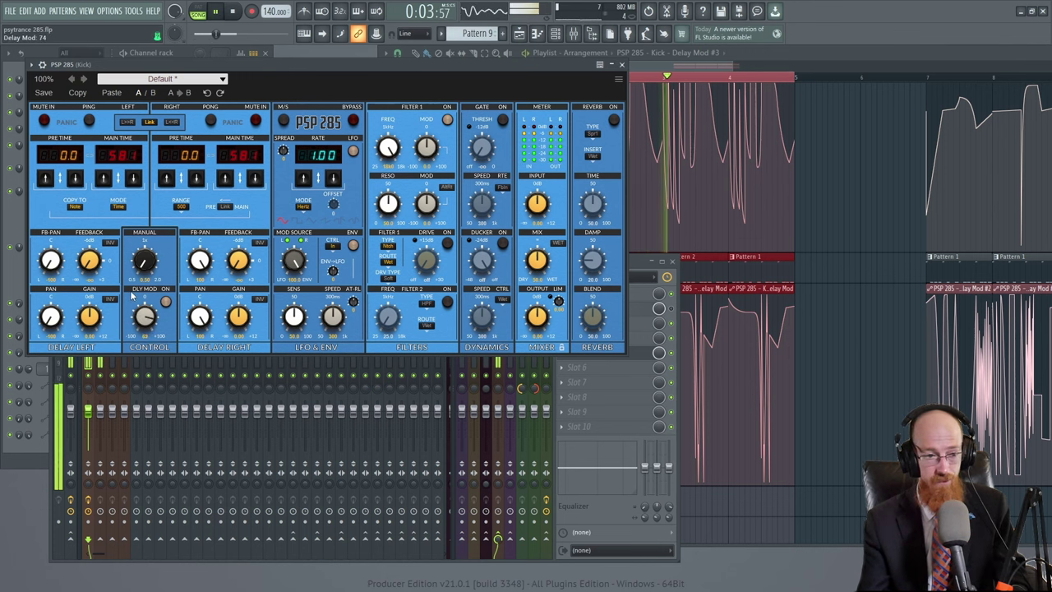
key(space)
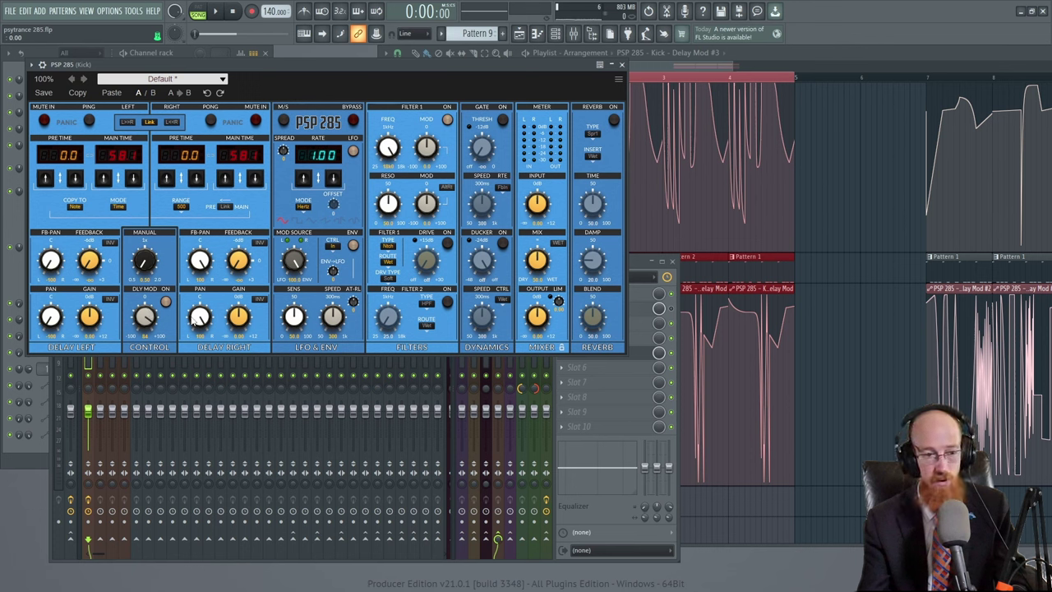
- Sweep the manual speed and delay modulation while auditioning the loop, ending at 0.50 manual speed and -100 delay modulation
drag(145, 322, 146, 378)
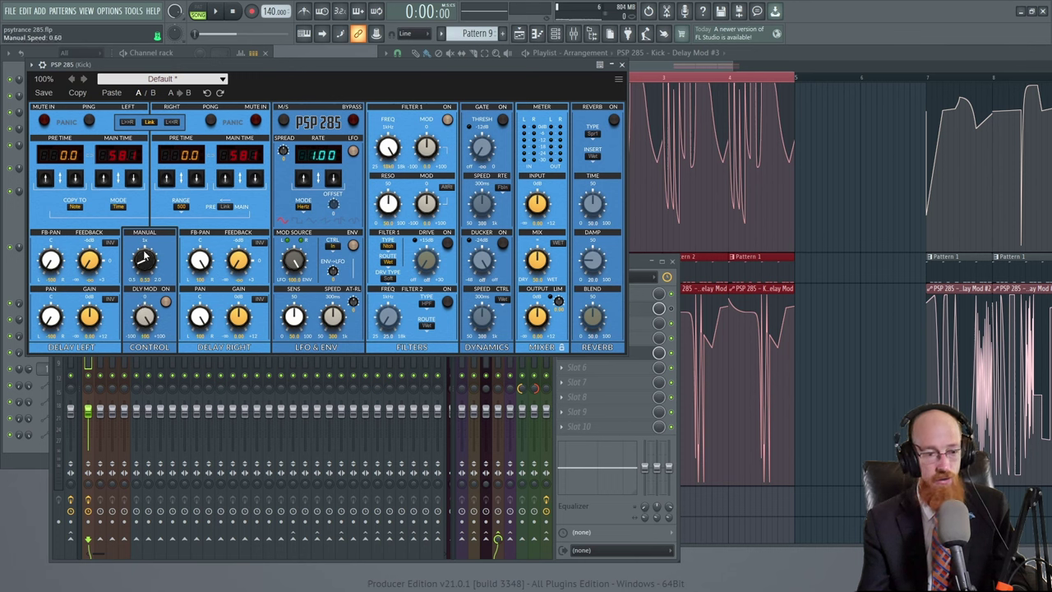
drag(145, 260, 144, 224)
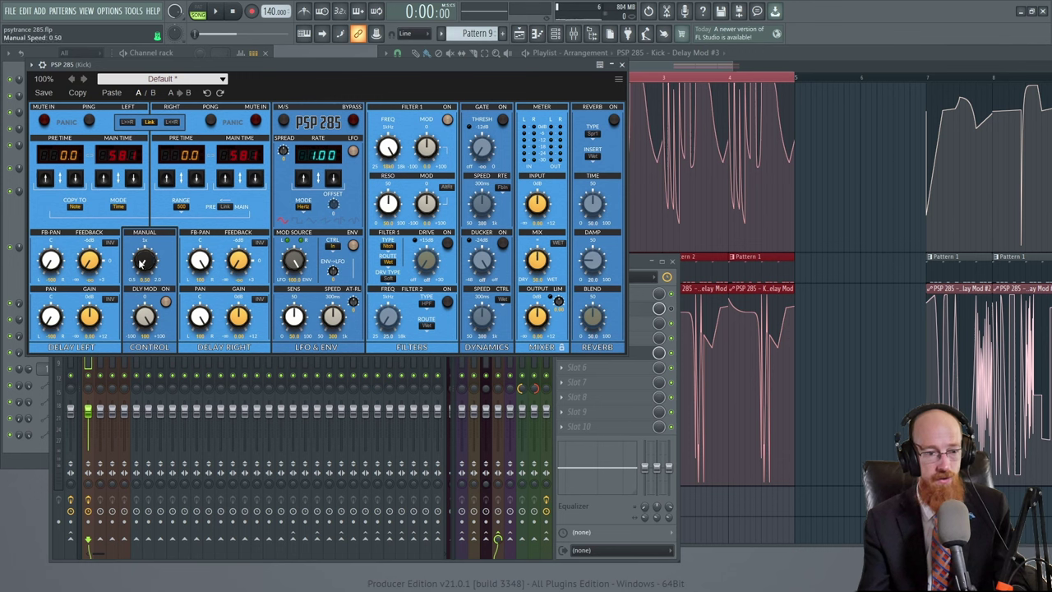
drag(142, 252, 143, 267)
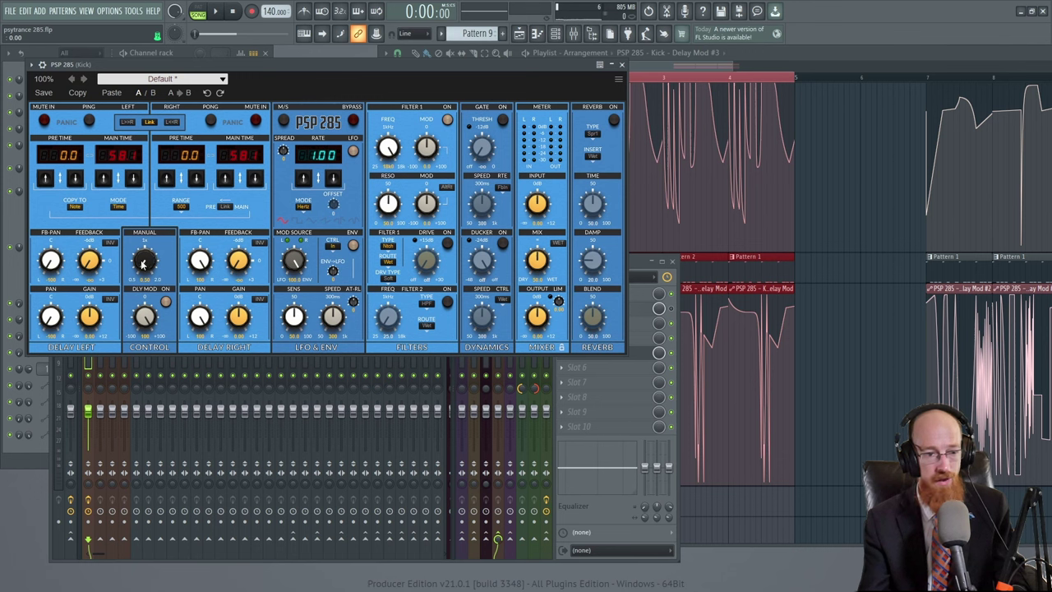
key(space)
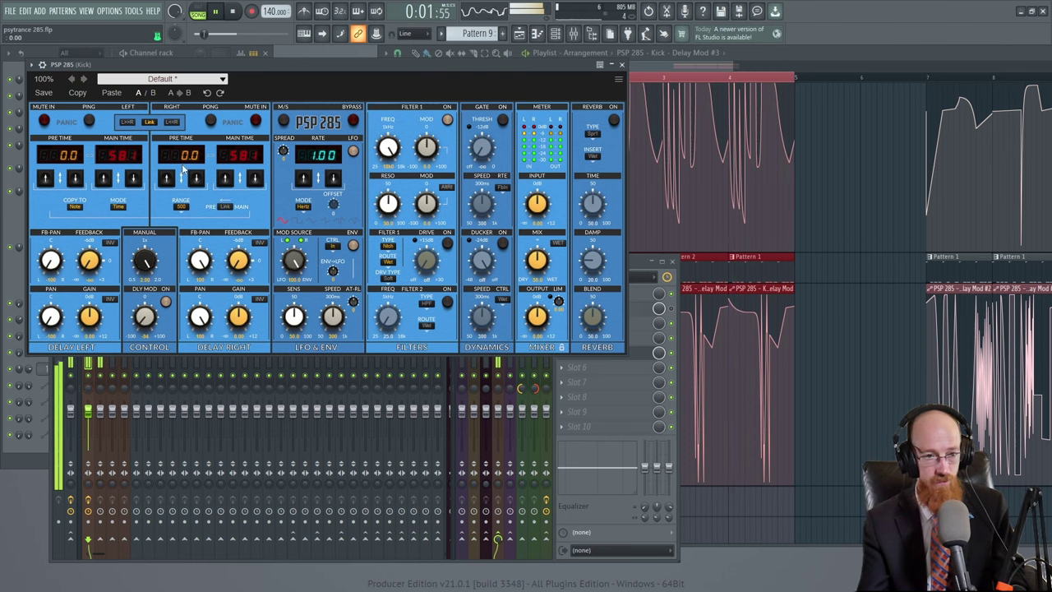
key(space)
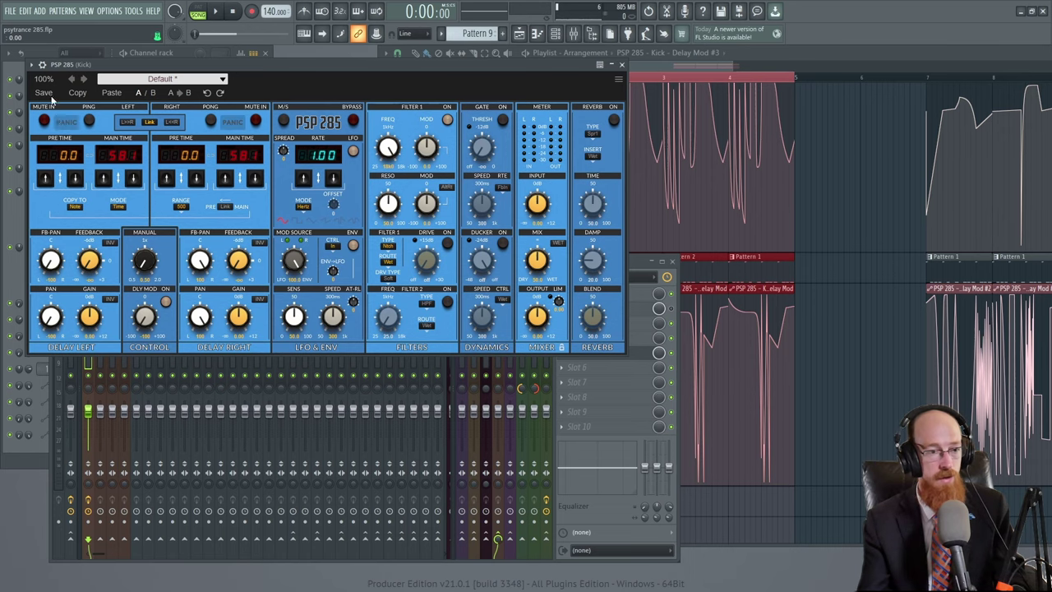
- Find the slot 5 PSP 285's Delay Mod parameter in the project browser and create an automation clip for it
click(32, 65)
click(76, 210)
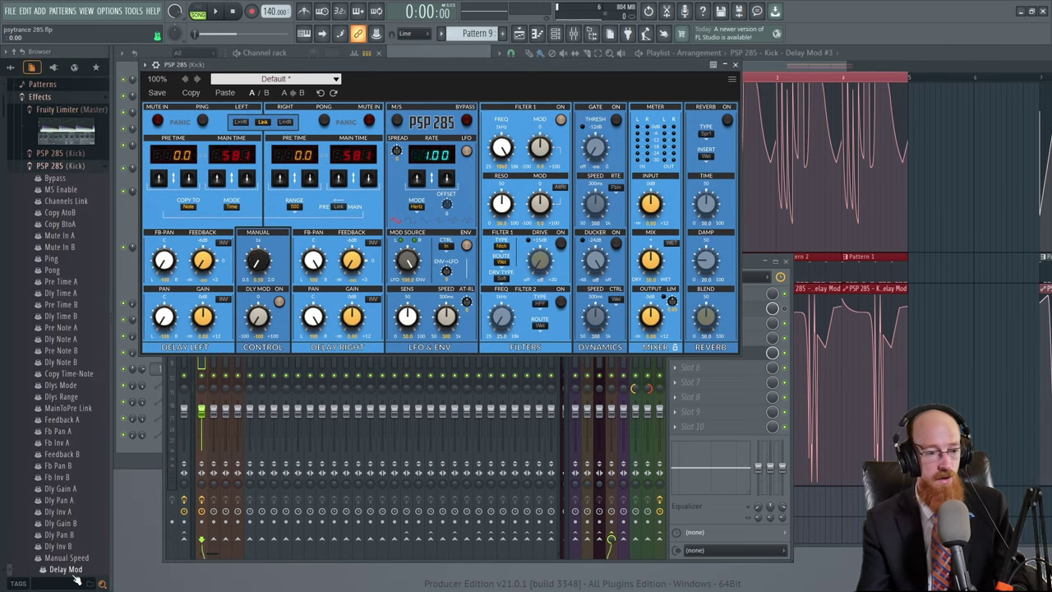
scroll(75, 575, down, 1)
click(76, 574)
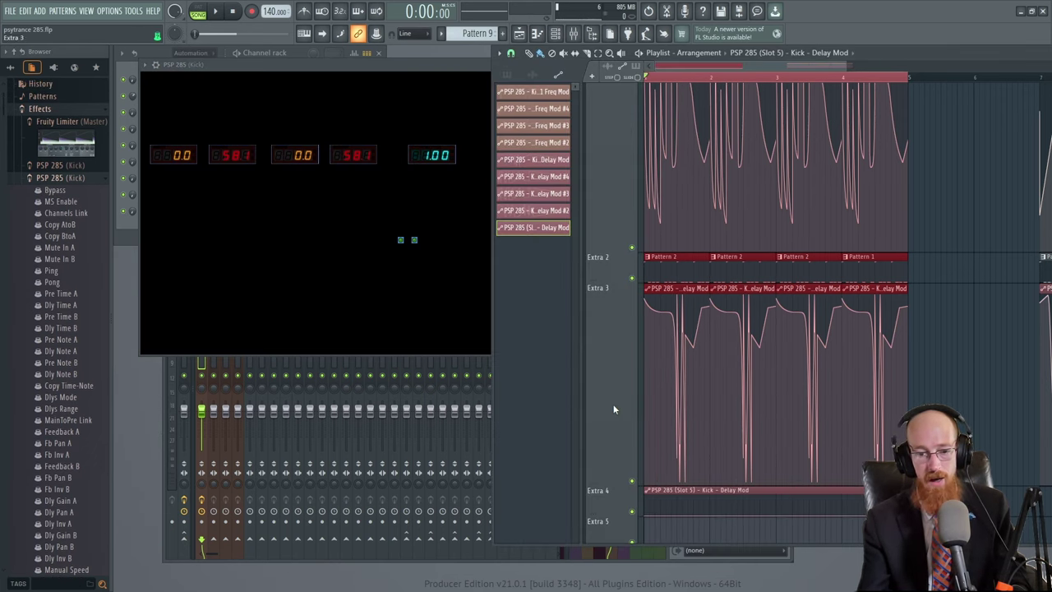
- Enlarge the Extra 4 track and add points to its Delay Mod clip, forming a curved rise to maximum and a sharp drop
scroll(695, 451, up, 2)
scroll(679, 428, down, 5)
scroll(668, 403, up, 4)
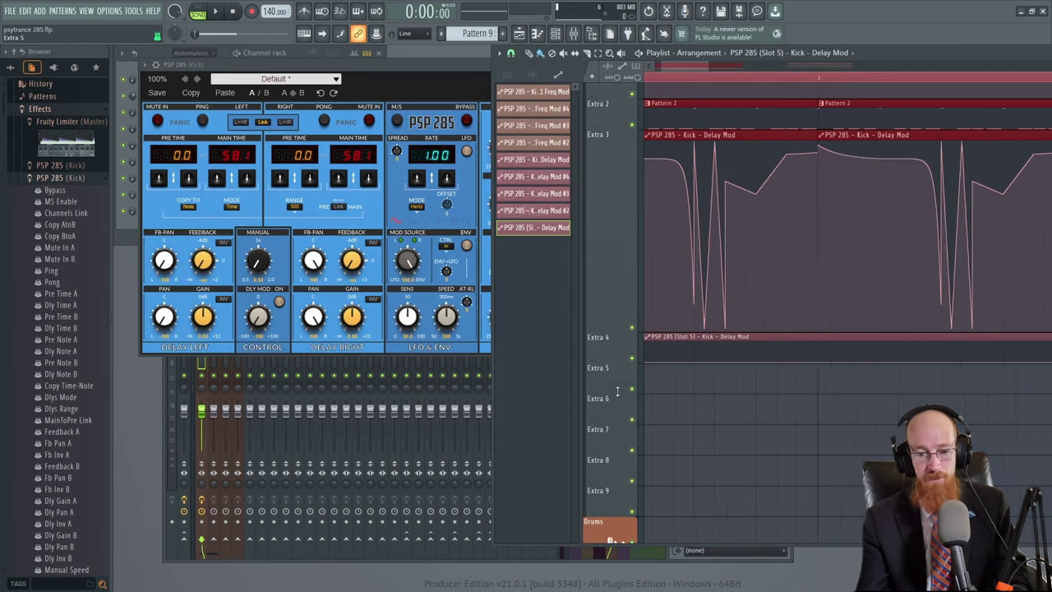
drag(596, 360, 595, 485)
scroll(709, 427, down, 4)
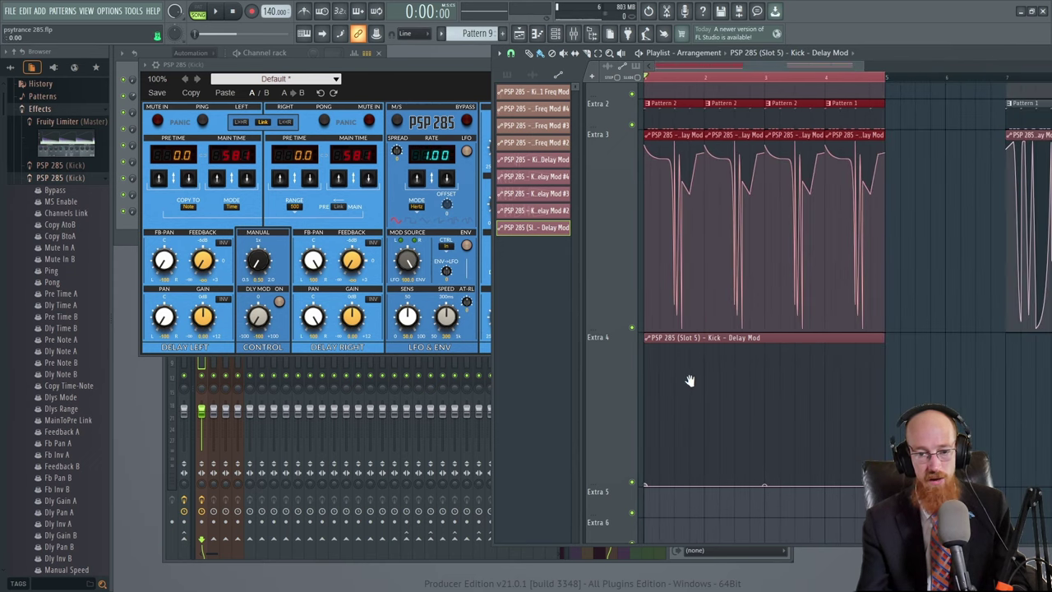
drag(693, 380, 744, 384)
ctrl+scroll(724, 378, up, 4)
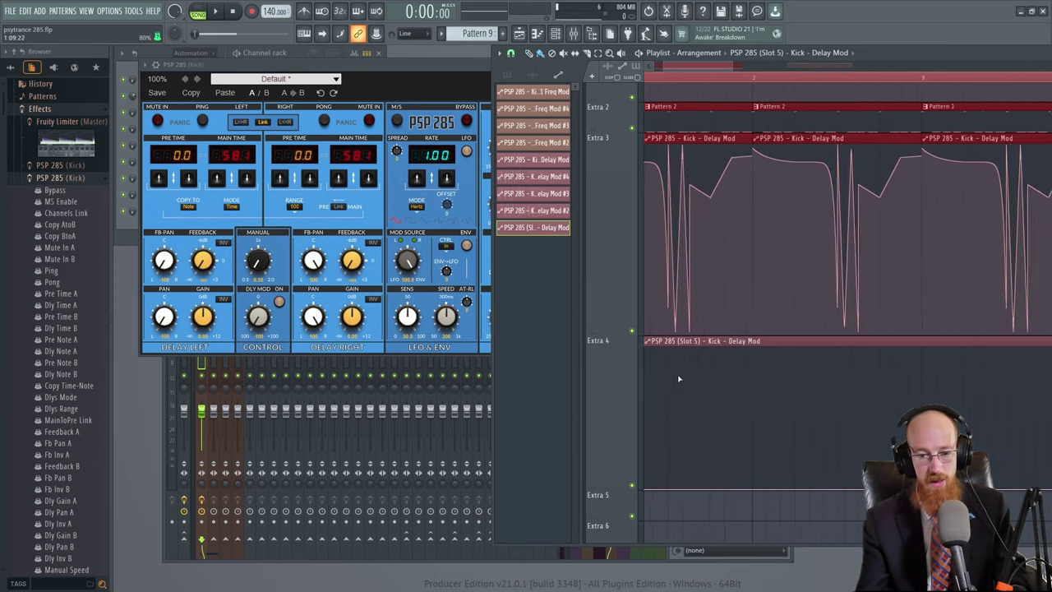
right_click(734, 344)
right_click(741, 343)
right_click(759, 455)
drag(759, 454, 749, 485)
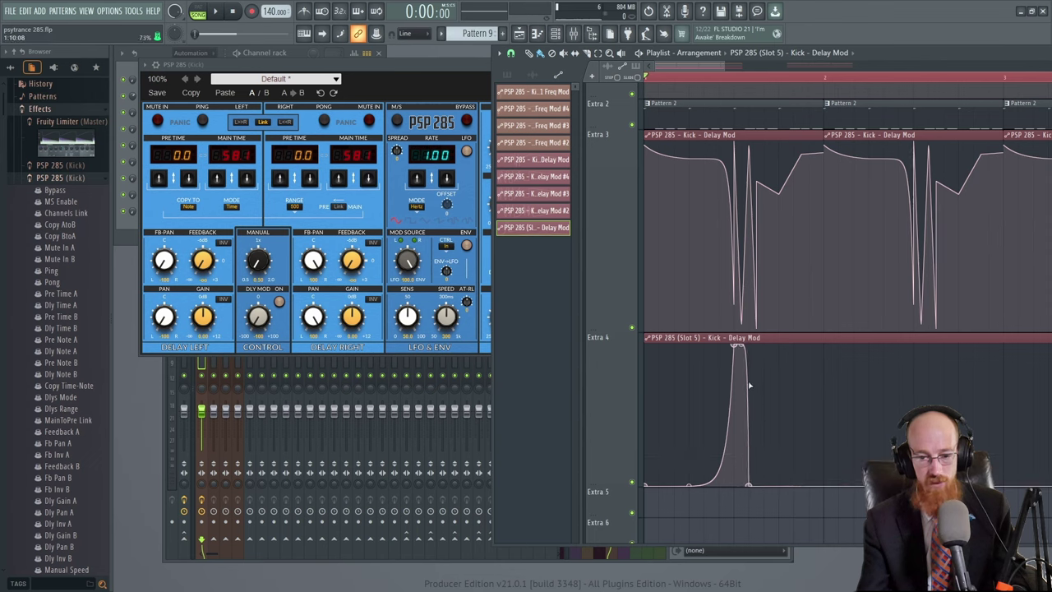
click(762, 350)
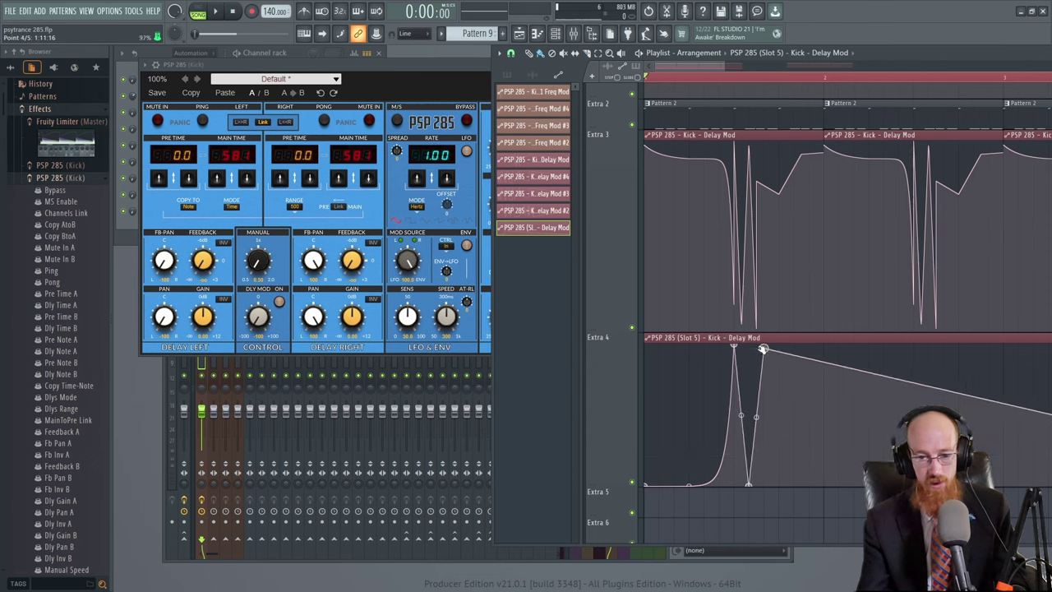
drag(763, 350, 749, 350)
scroll(767, 414, up, 2)
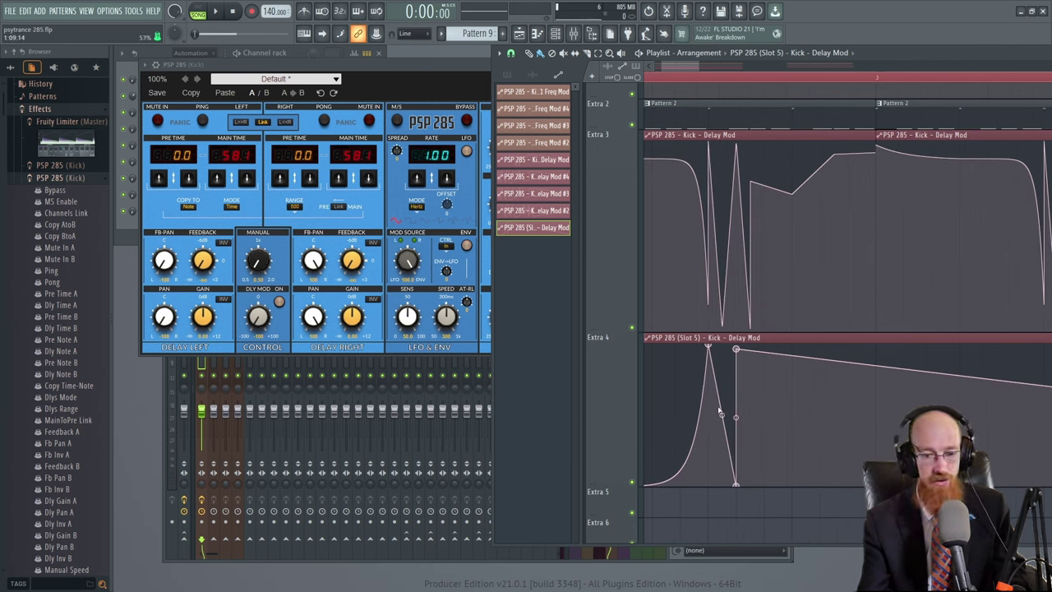
right_click(737, 350)
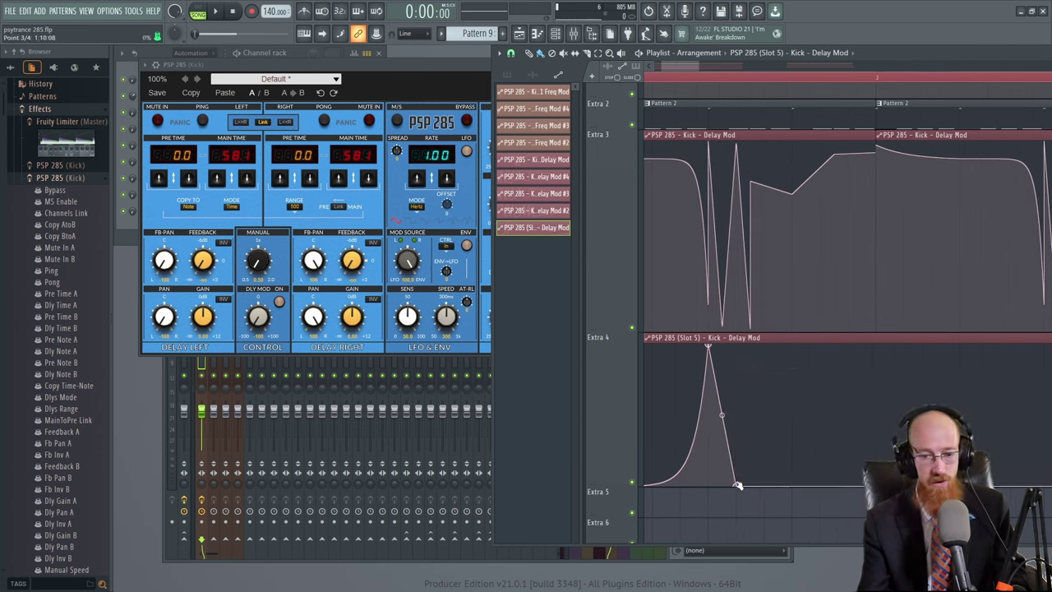
- Replace the drop point with a Wave-mode point at minimum, shaped into one extra peak, and steepen the rise into the first peak
right_click(738, 485)
right_click(766, 368)
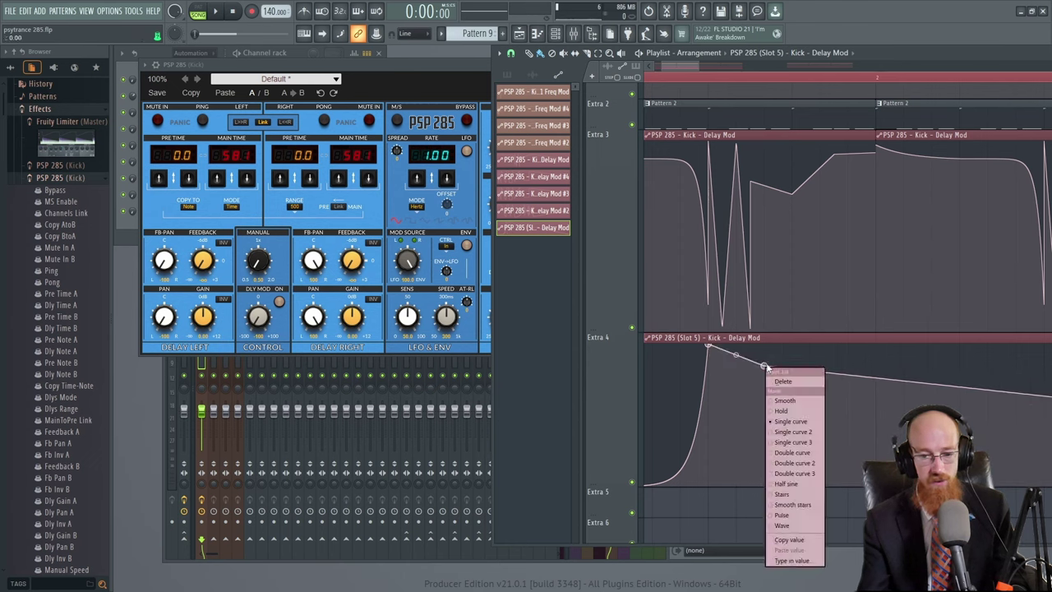
click(783, 525)
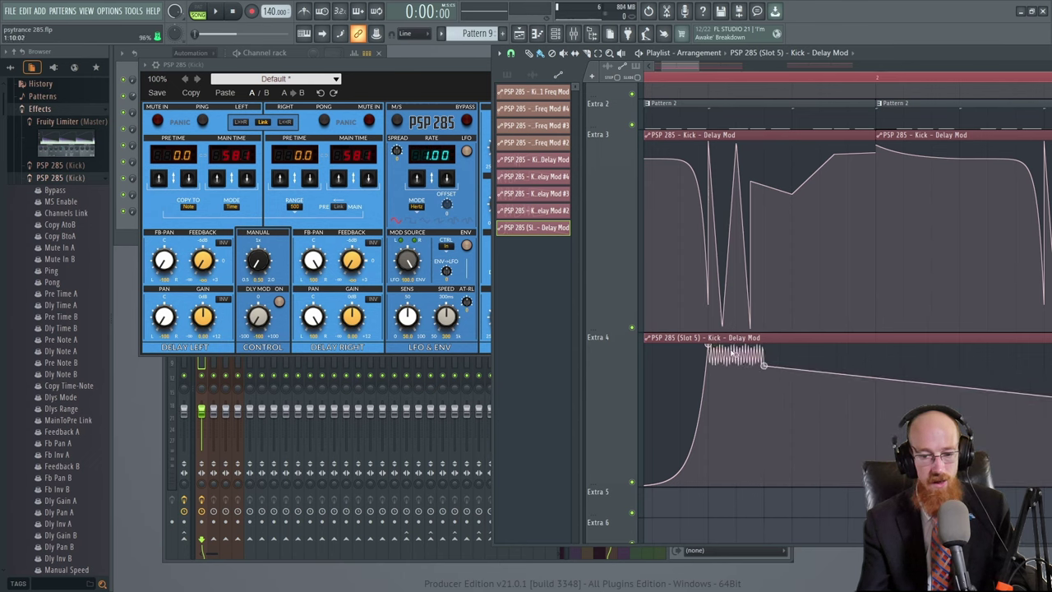
drag(735, 357, 761, 503)
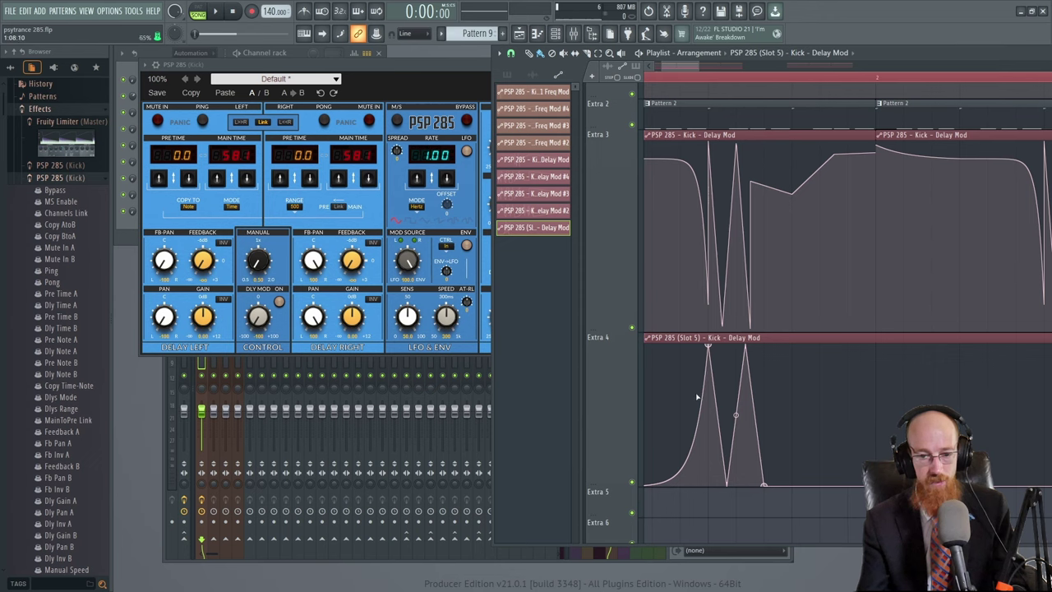
drag(708, 346, 705, 467)
drag(707, 383, 708, 340)
scroll(714, 402, down, 2)
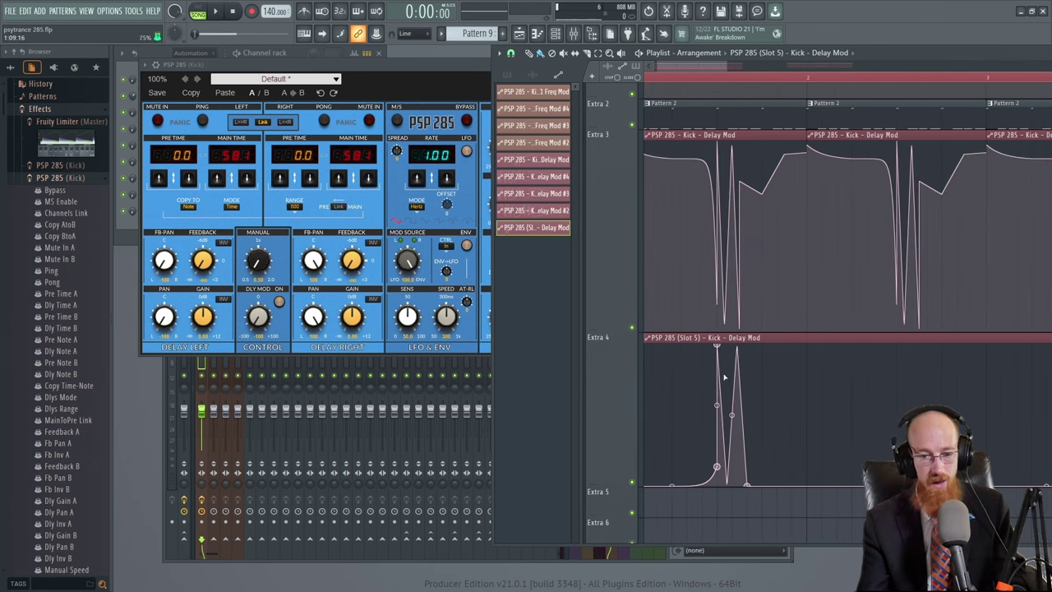
- Play the loop to audition the new Delay Mod automation on Extra 4
mouse_move(738, 267)
mouse_move(775, 381)
key(space)
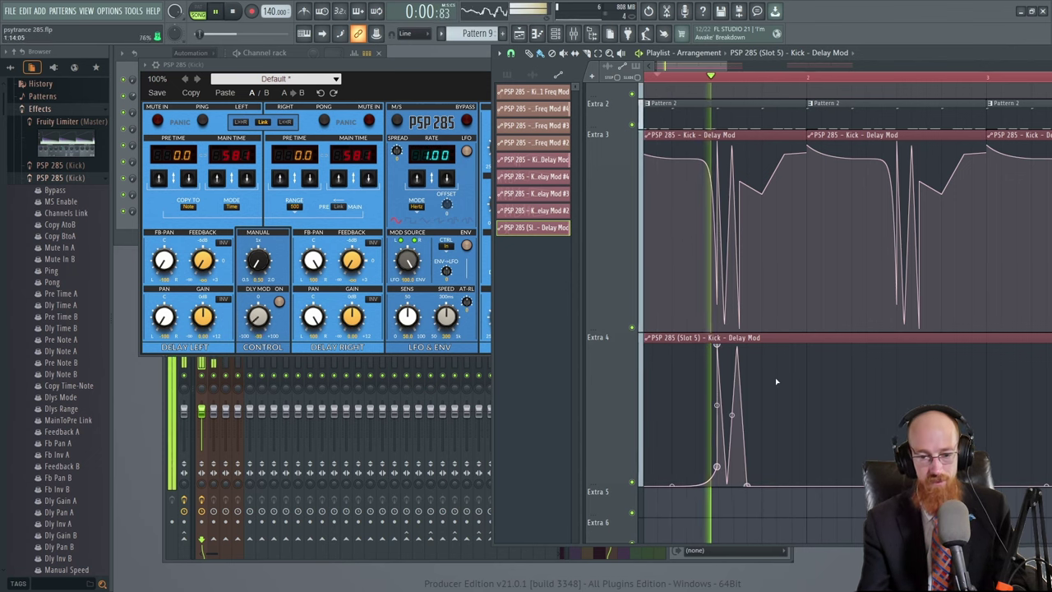
scroll(684, 120, down, 3)
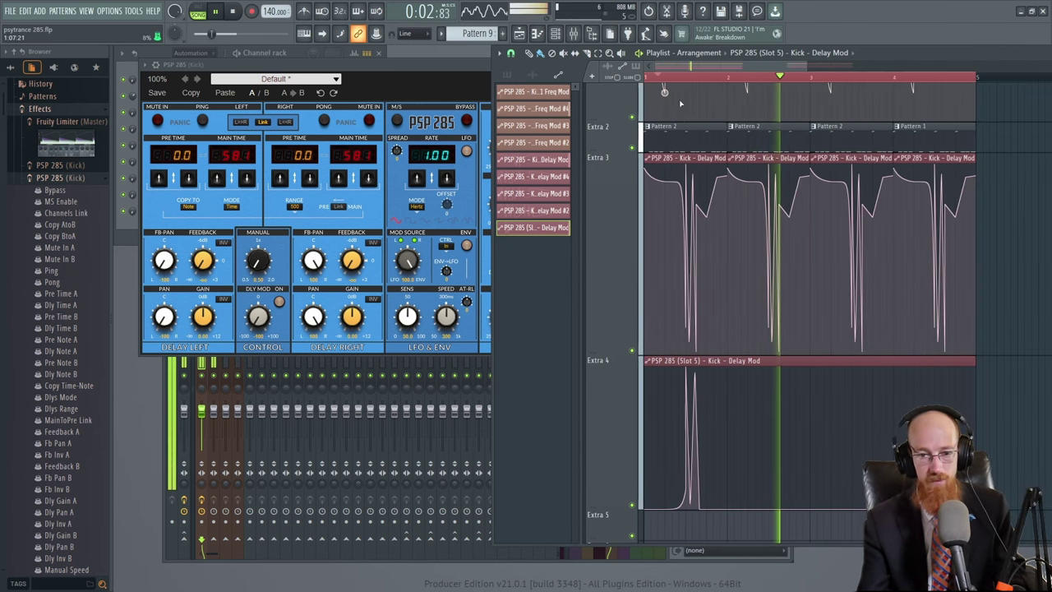
key(space)
- Shorten the Extra 4 Delay Mod clip to one bar, repeat it across all four bars, and audition the loop
drag(974, 366, 728, 383)
click(770, 369)
drag(790, 361, 866, 355)
key(ctrl+d)
key(space)
click(658, 78)
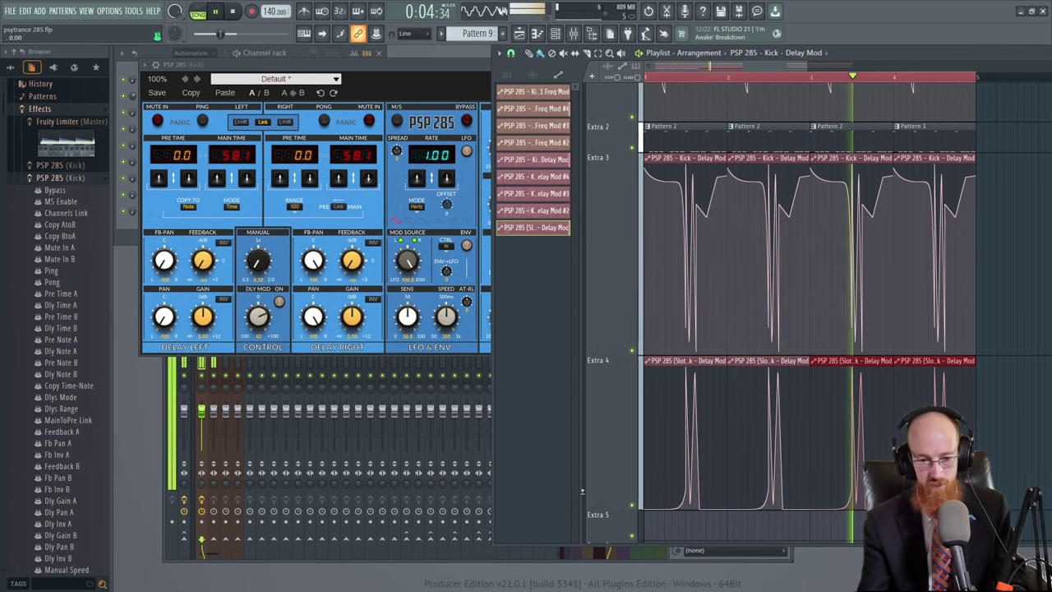
key(space)
- Raise the starting point of the Extra 4 Delay Mod clip to maximum and play the loop
drag(646, 507, 646, 368)
key(space)
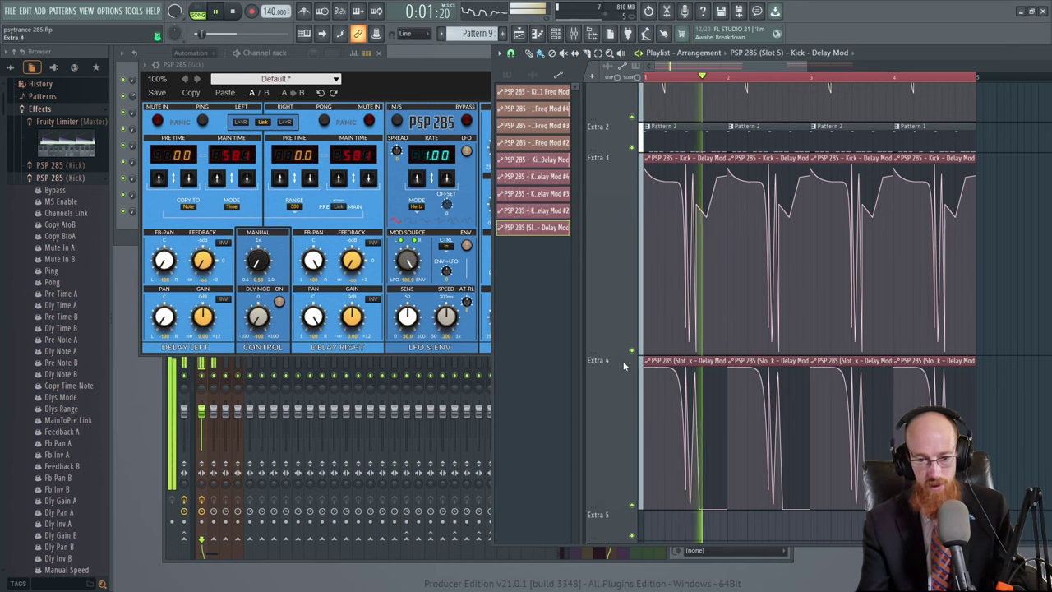
key(space)
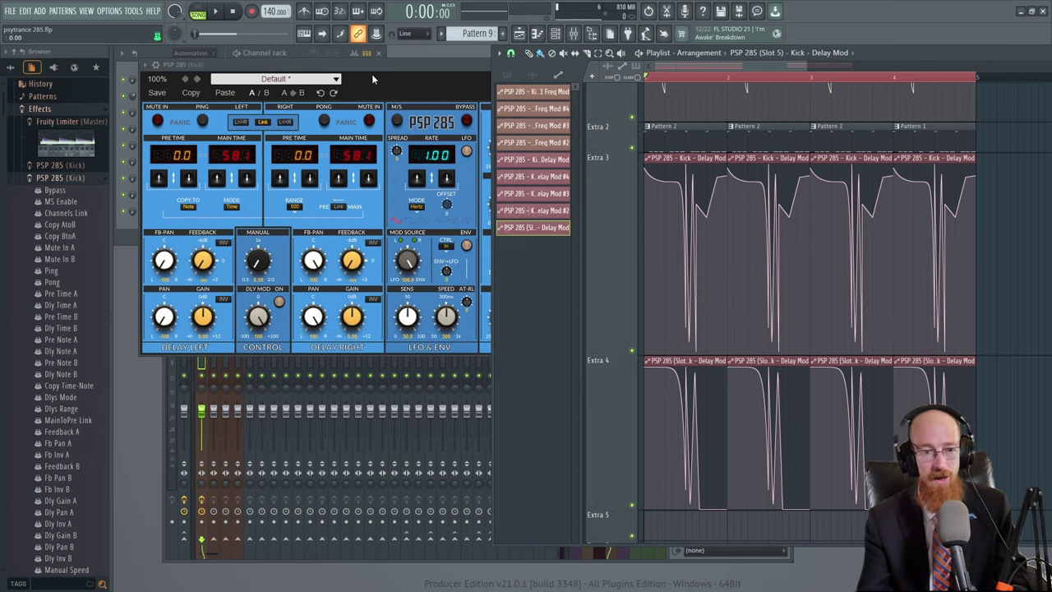
- Bring the PSP 285 window in front of the playlist and play the loop with the whole plugin in view
click(413, 71)
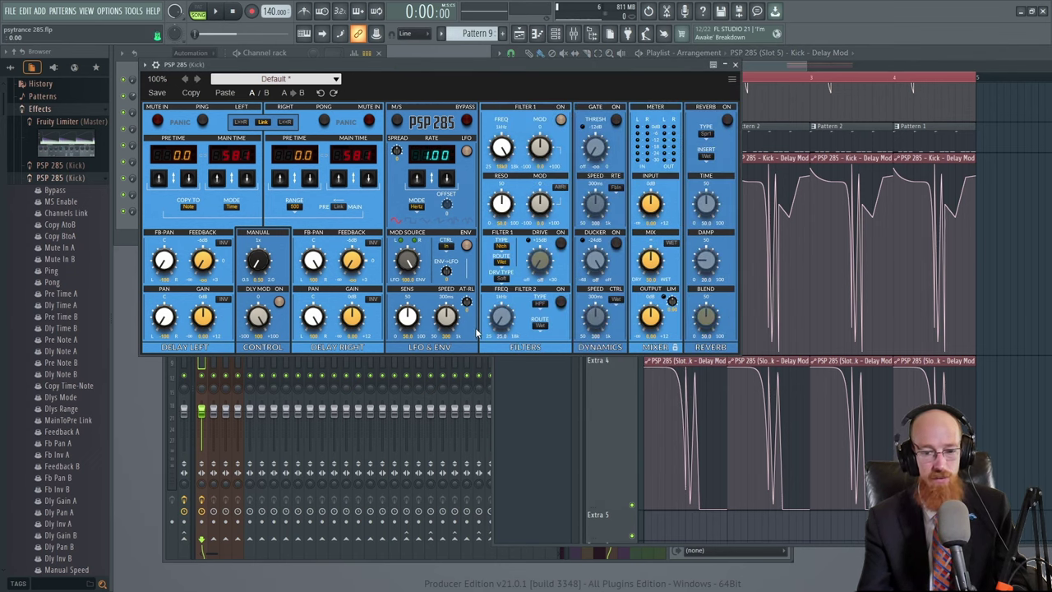
key(space)
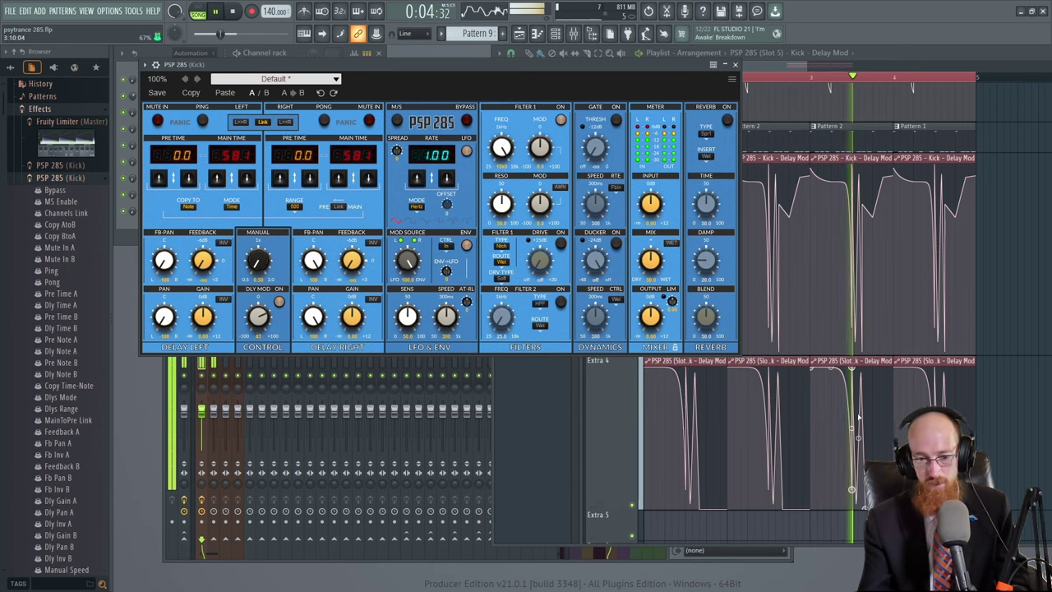
key(space)
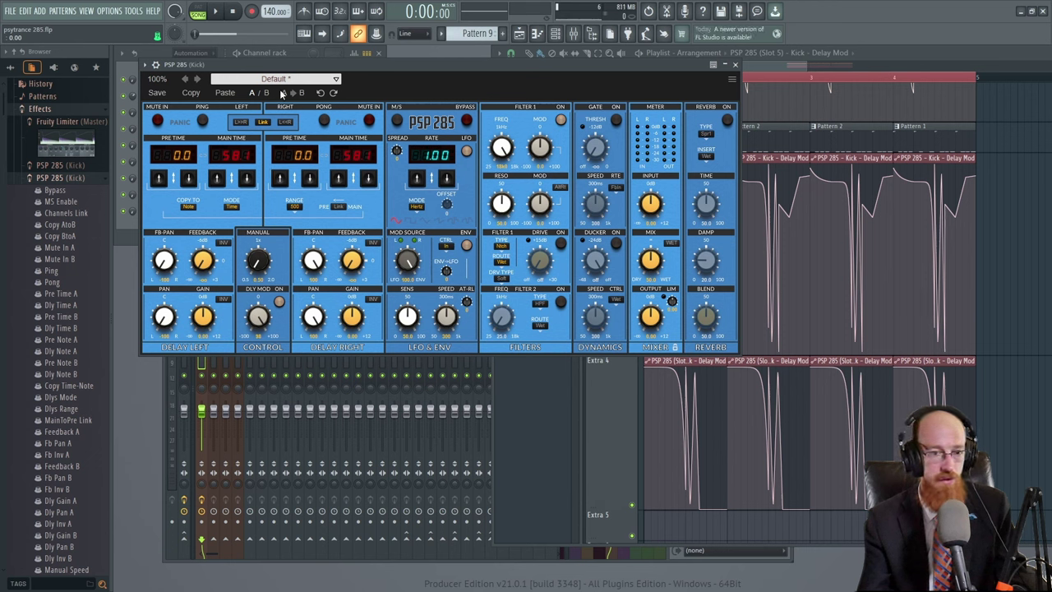
- Audition the loop with short linked main delay times, starting at 0.0 and raising them through 5.6 to 15.0 ms
key(space)
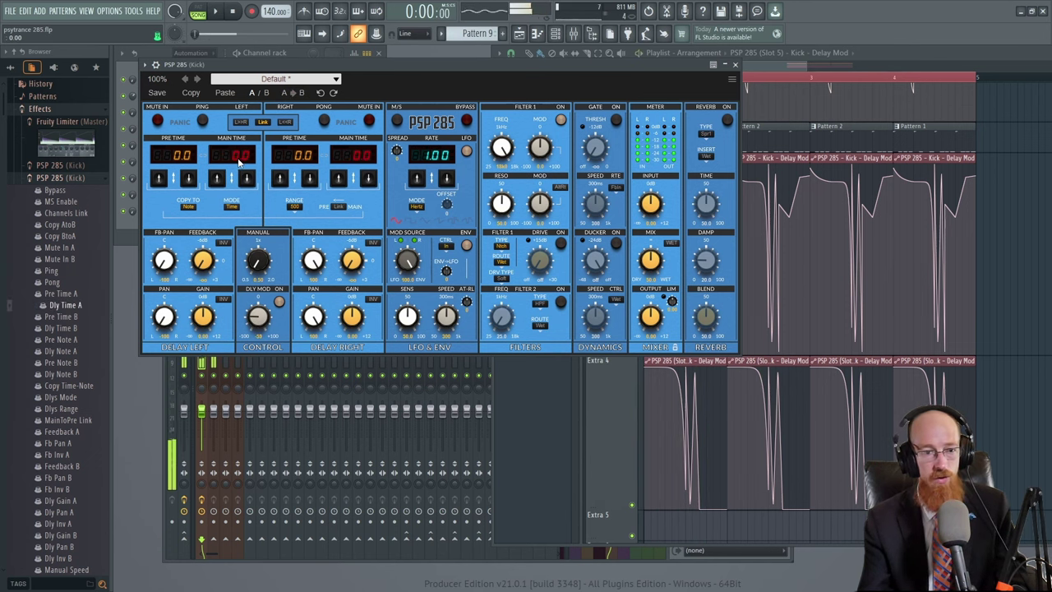
key(space)
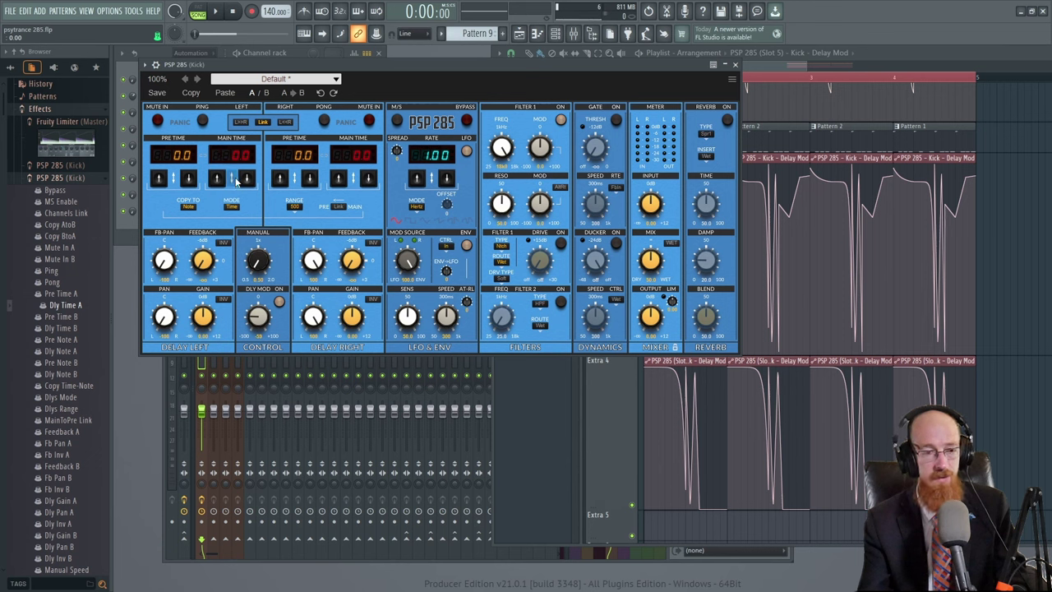
key(space)
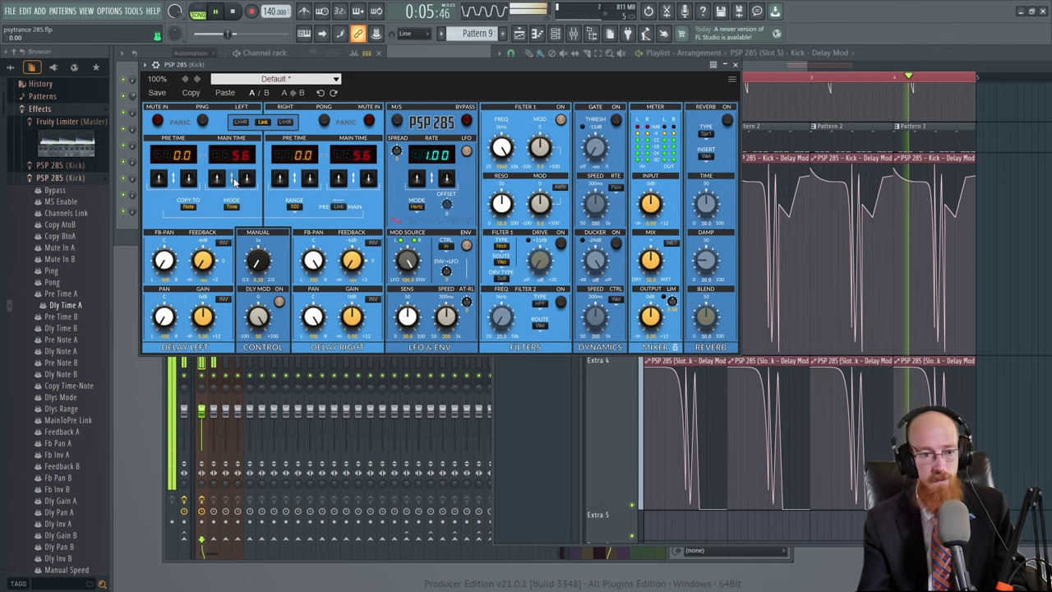
drag(233, 179, 233, 170)
key(space)
- Try the 50 ms delay range, then restore the 500 ms range with the main delay time at 58.1 ms
click(293, 206)
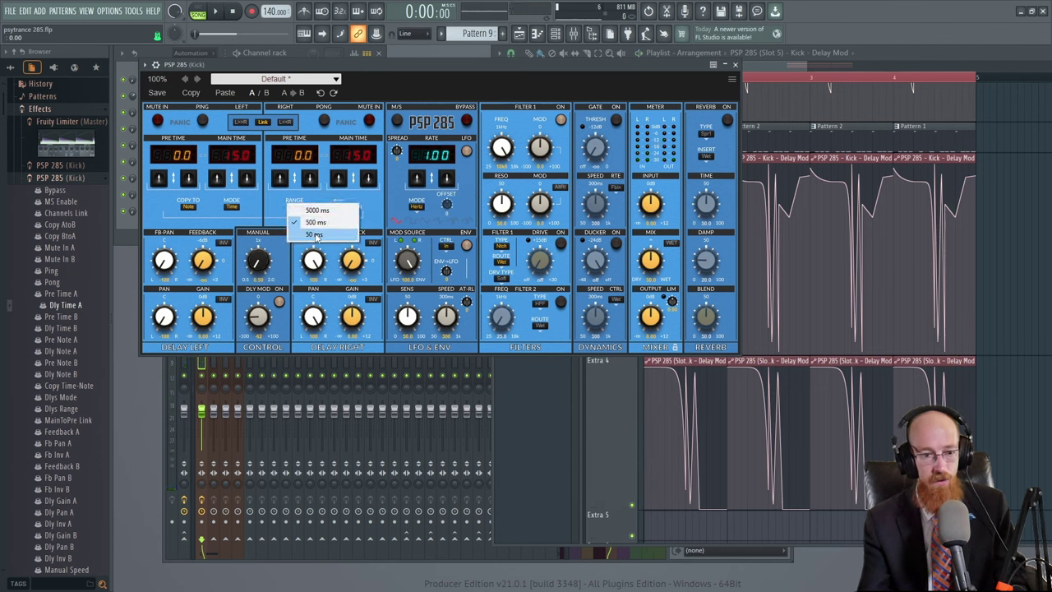
click(309, 234)
drag(244, 168, 231, 175)
mouse_move(219, 81)
mouse_down()
mouse_move(222, 151)
mouse_move(221, 93)
mouse_up()
click(296, 206)
click(308, 224)
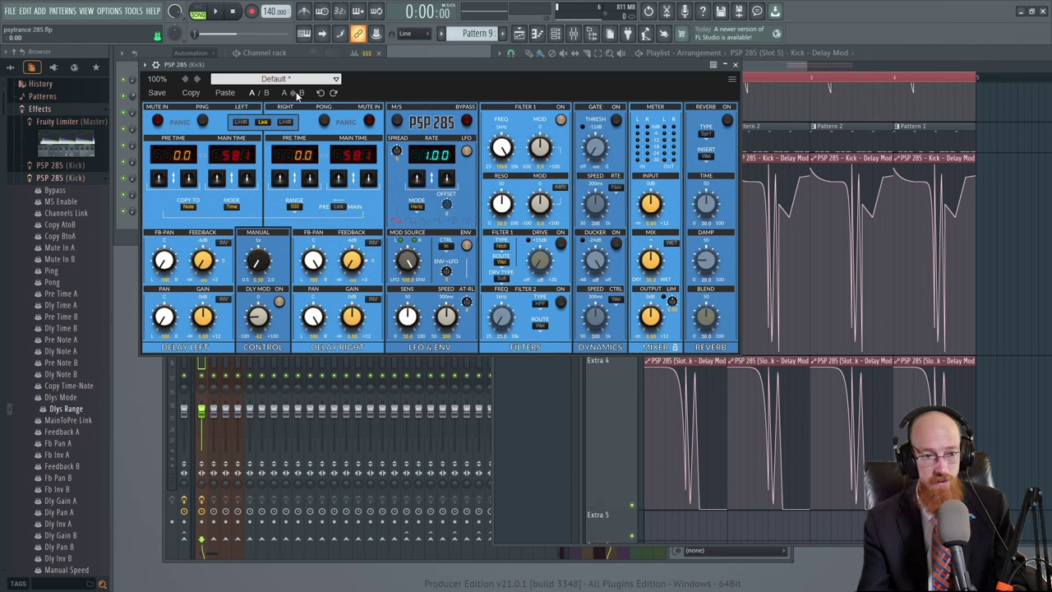
- Vary the linked main delay time while the loop plays, trying 38.1 ms and ending at 60.6 ms
key(space)
scroll(233, 180, down, 10)
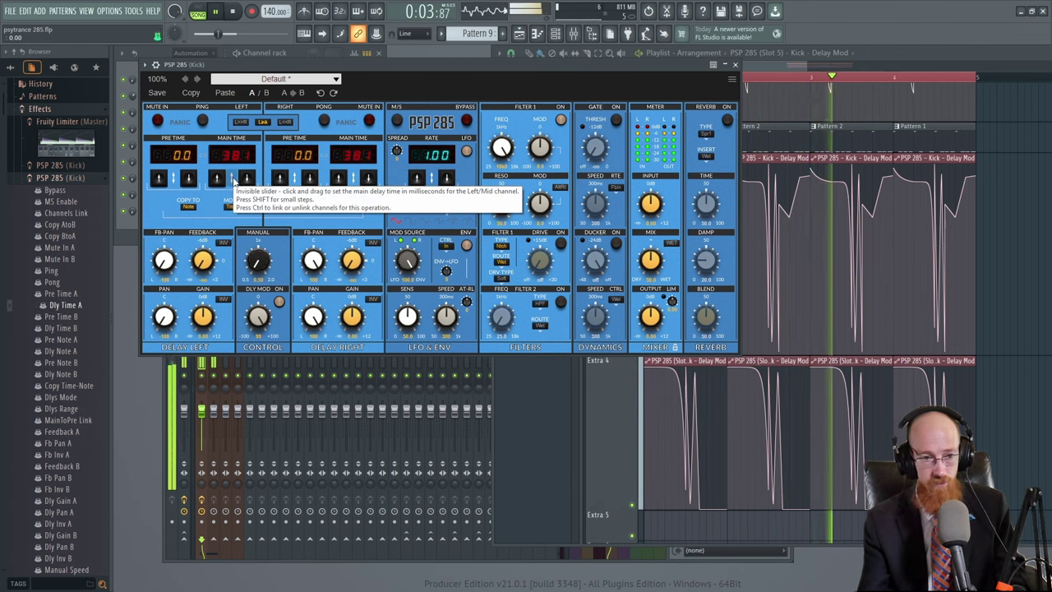
drag(234, 181, 232, 172)
key(space)
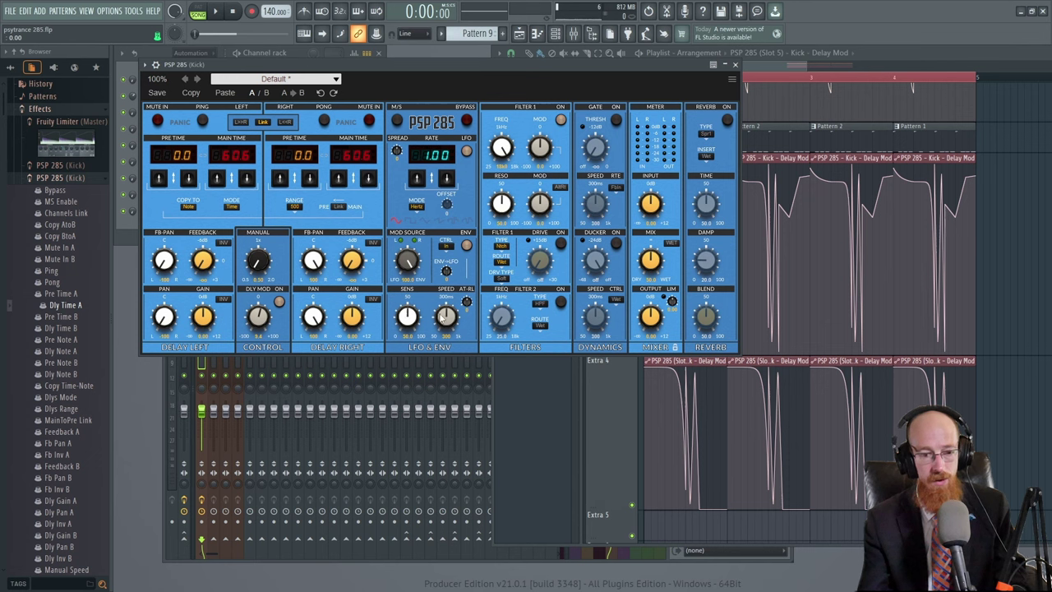
- Play the loop, set the envelope sensitivity to 70.0 and speed to 30, and sweep the attack-release balance to -100
click(466, 301)
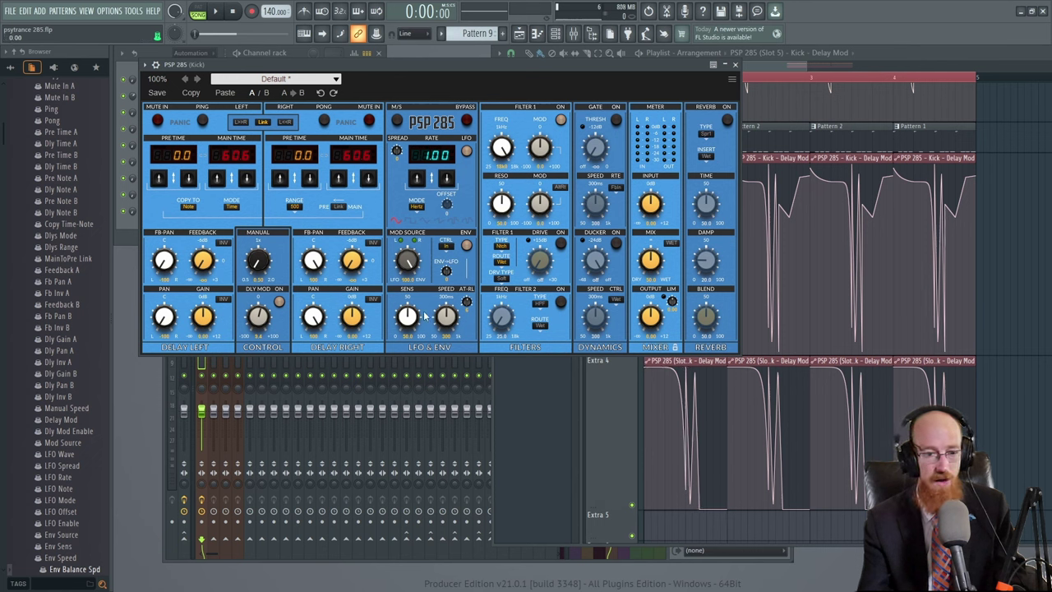
key(space)
drag(411, 323, 447, 397)
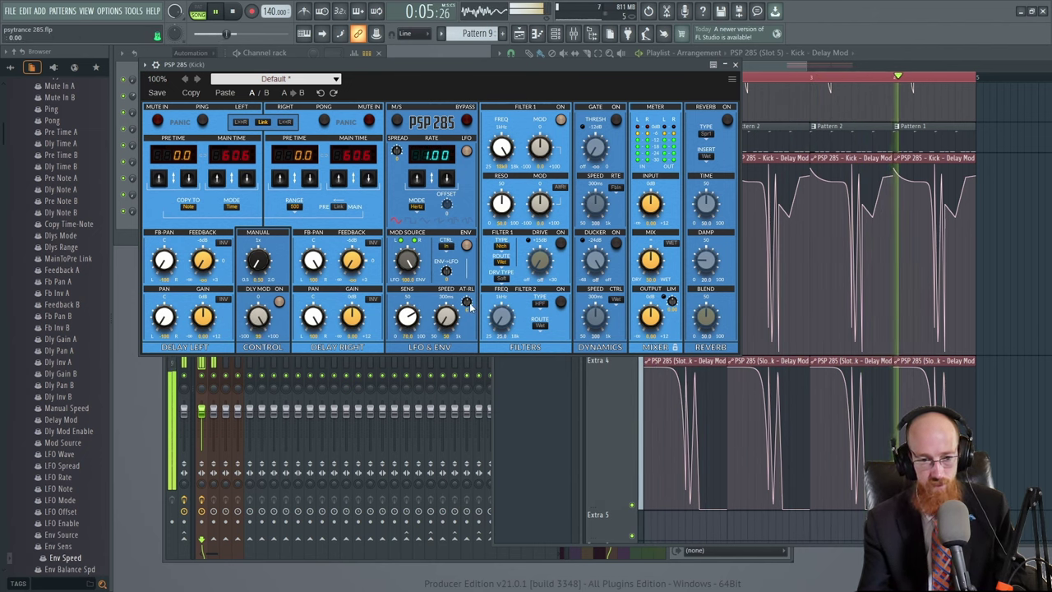
drag(467, 304, 469, 299)
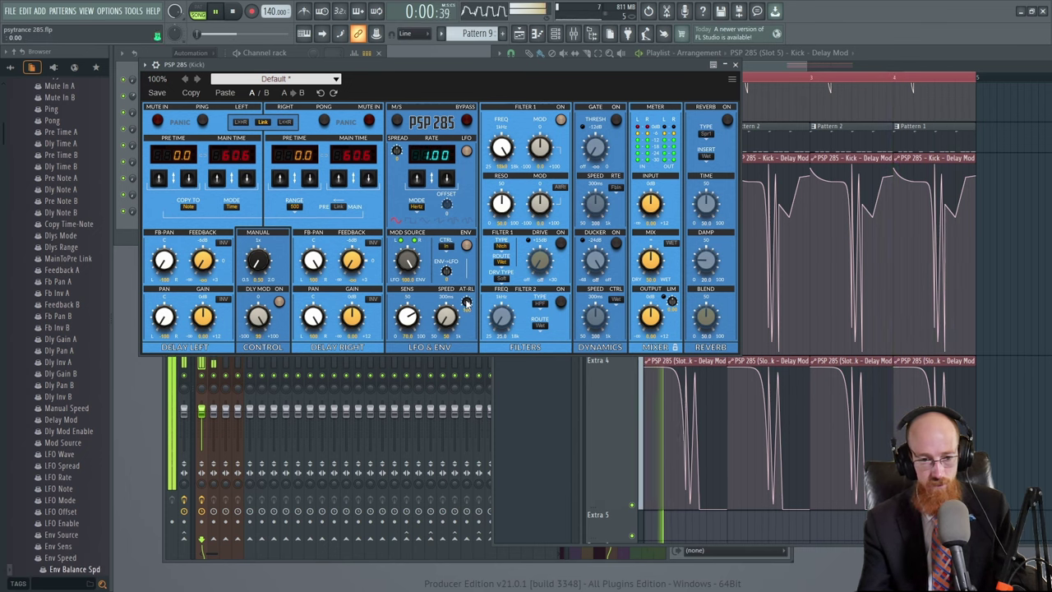
drag(466, 304, 469, 463)
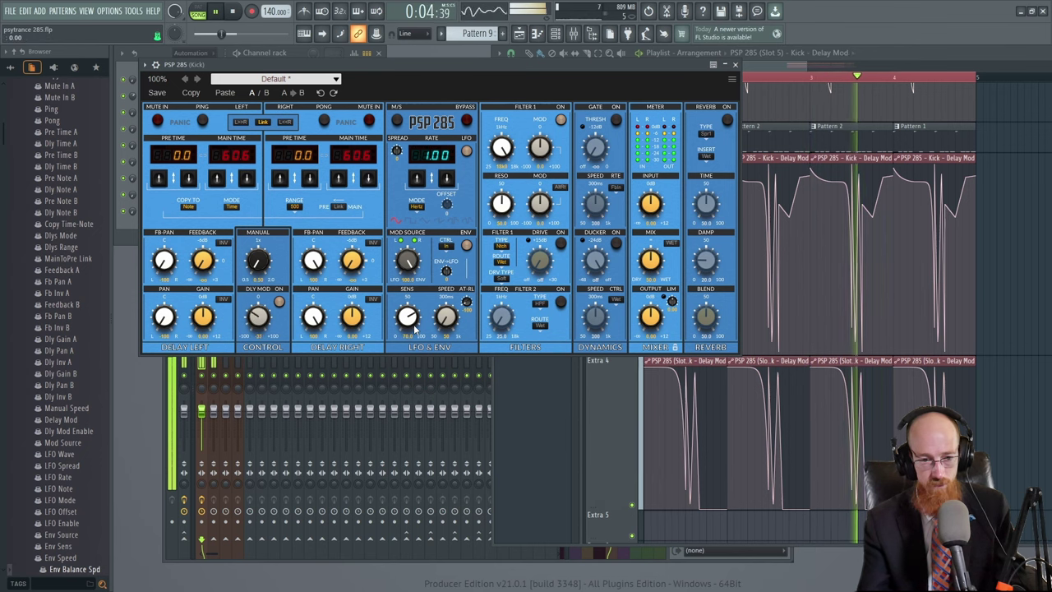
- Sweep the envelope controls during playback, trying sensitivity 100.0 and speed 1000, ending at sensitivity about 17, speed 30 and attack-release balance -100
drag(408, 317, 409, 276)
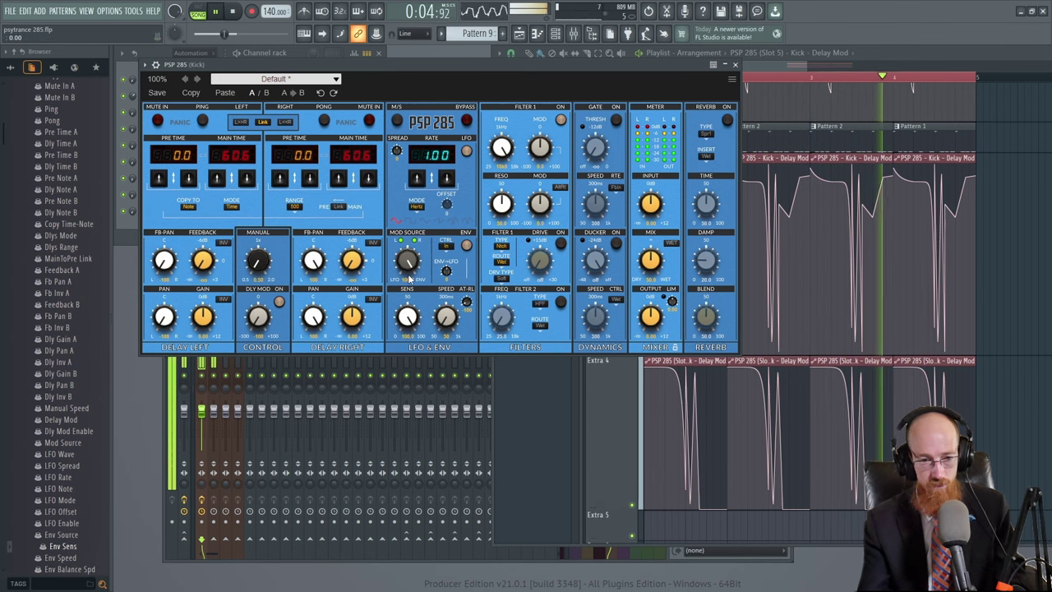
click(446, 306)
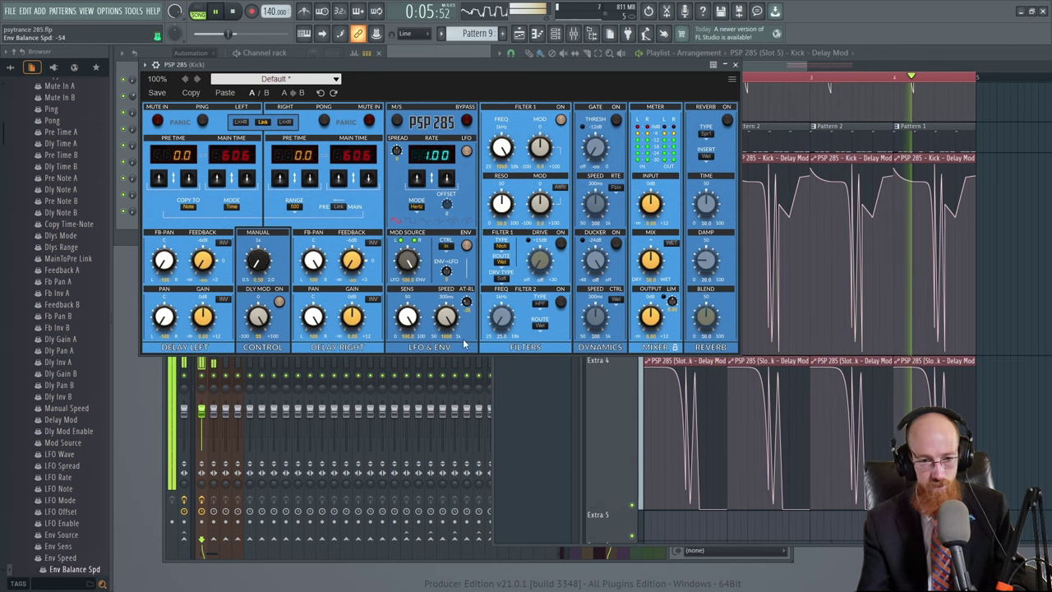
drag(463, 351, 462, 374)
drag(409, 319, 413, 367)
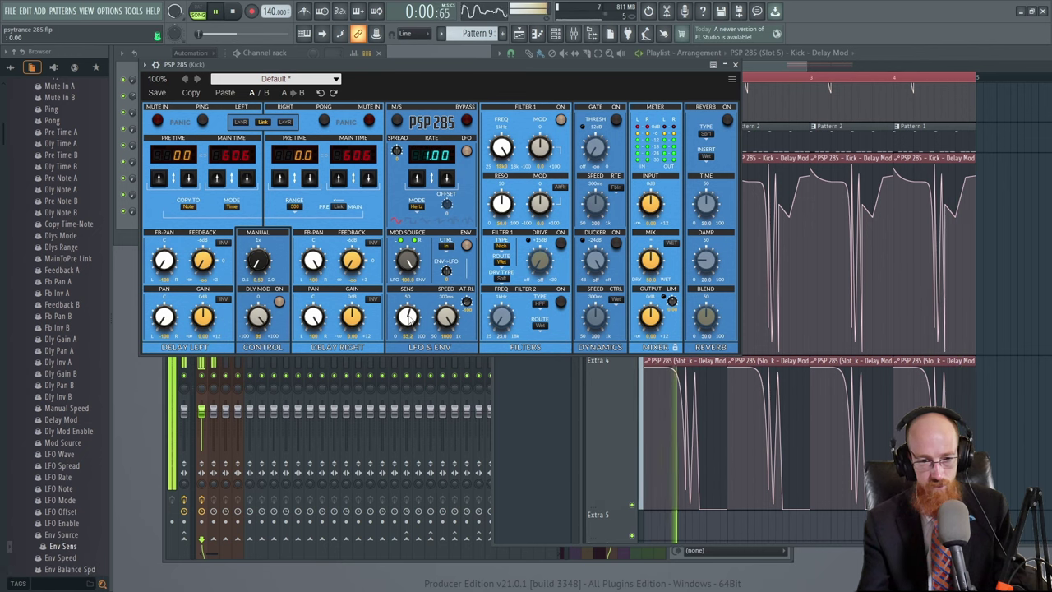
drag(410, 319, 418, 401)
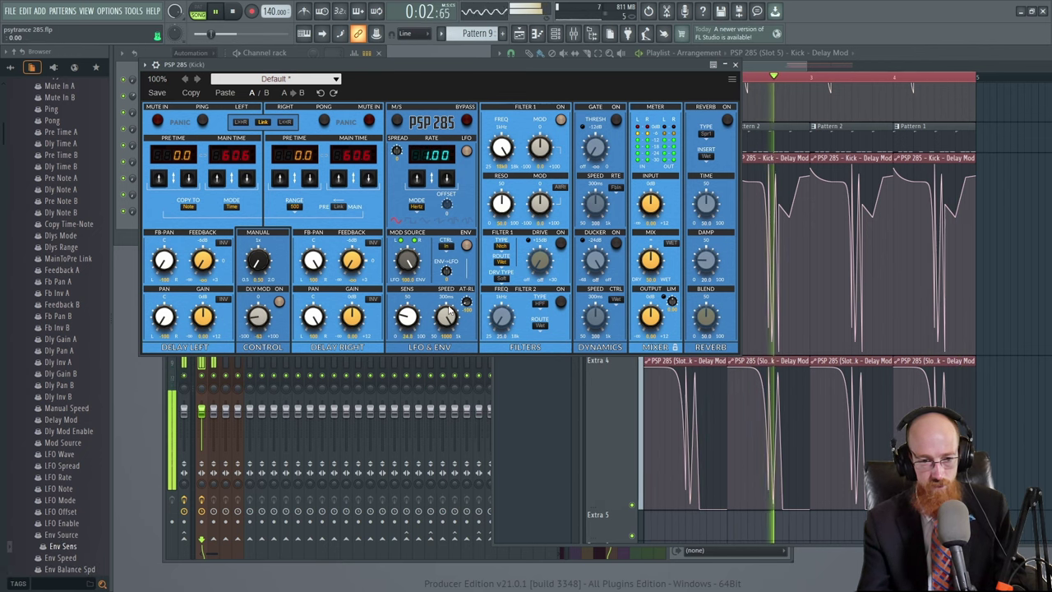
drag(448, 309, 451, 392)
drag(406, 315, 405, 329)
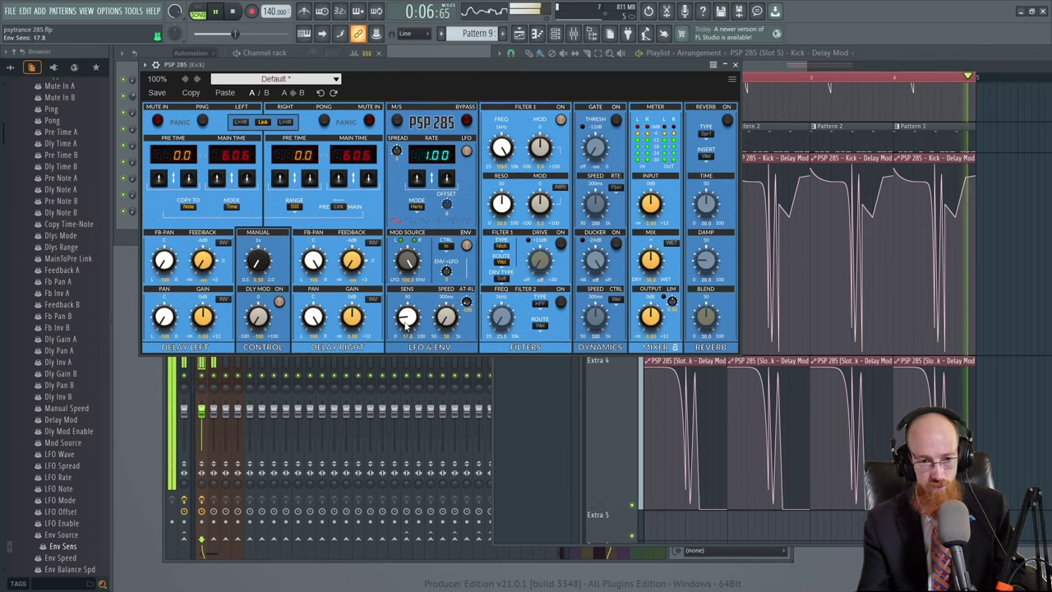
- Audition the loop with the manual delay speed raised to 2.00, and return it to 0.50
key(space)
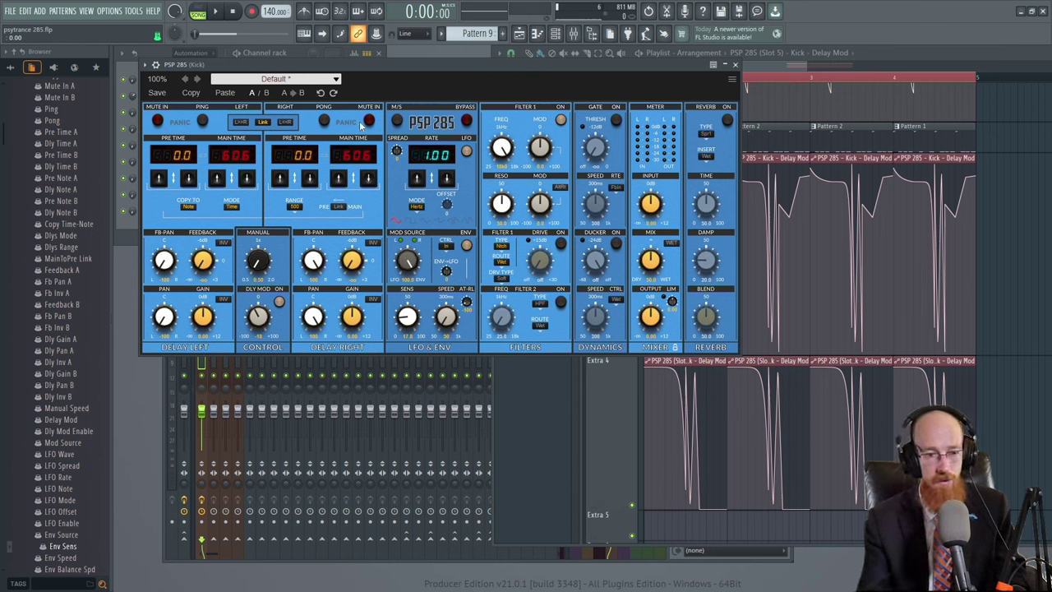
key(space)
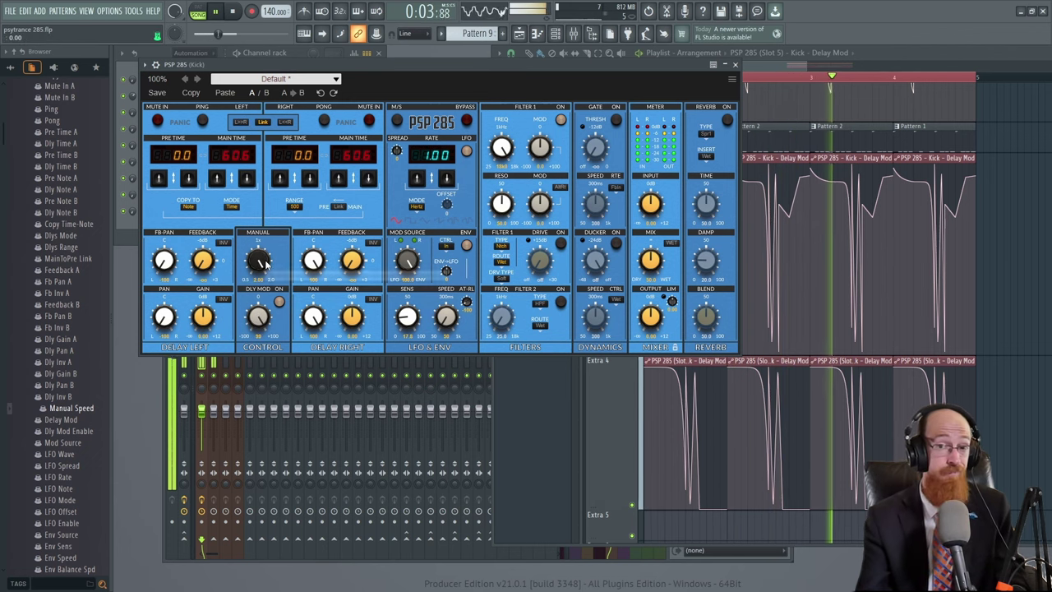
key(space)
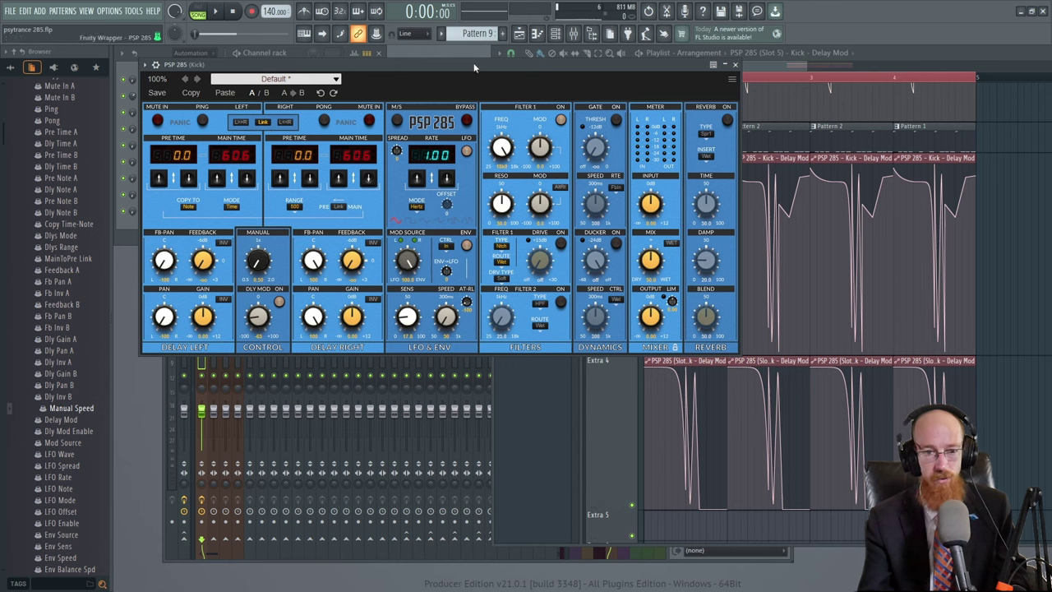
- Set the envelope sensitivity to 100.0 and switch filter 1 to LPF - Low Pass Filter with its frequency at 25.0
drag(407, 319, 452, 329)
key(space)
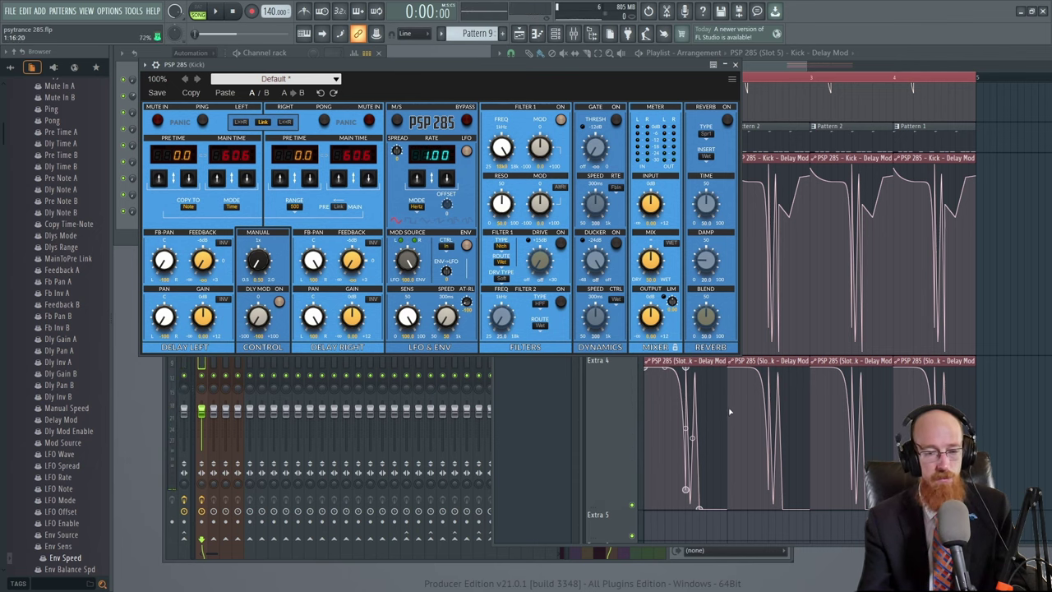
click(503, 246)
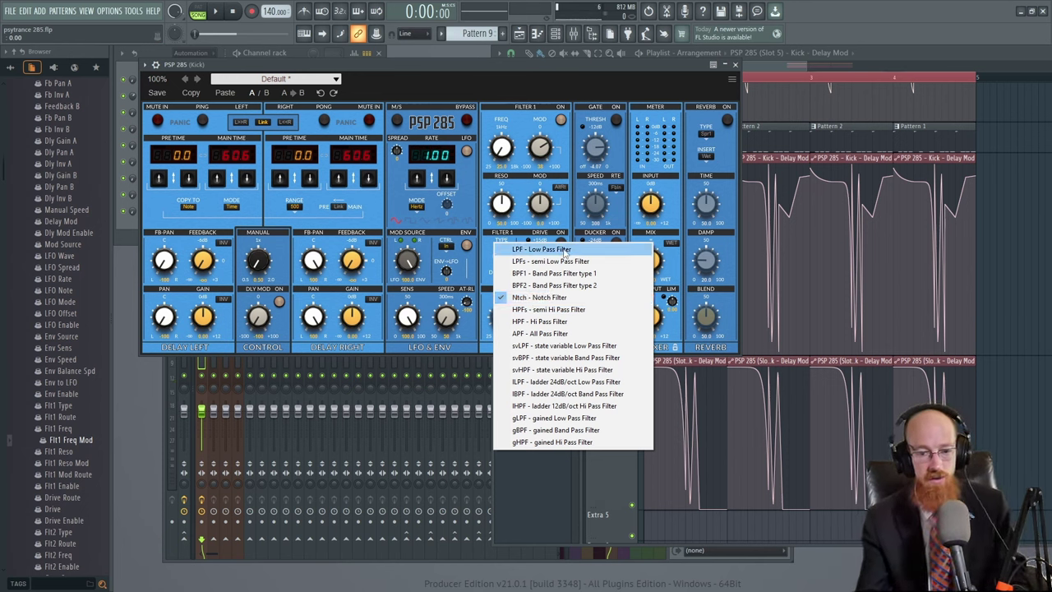
click(535, 249)
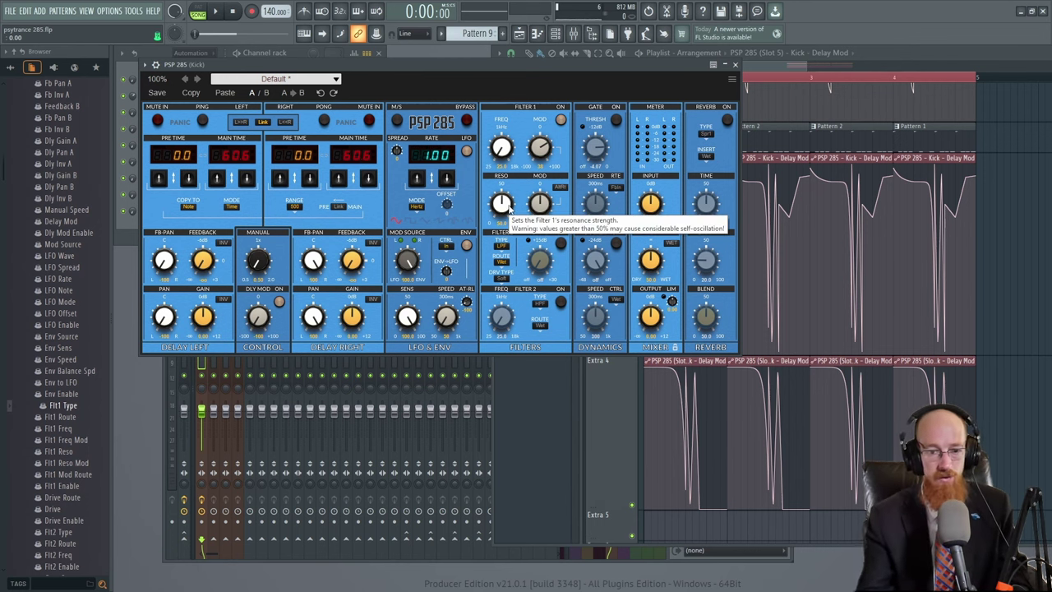
- Play the loop while adjusting filter 1's frequency, resonance and their modulation depths, trying resonance modulation 94 and frequency modulation 23
key(space)
mouse_move(538, 152)
mouse_down()
mouse_move(539, 162)
mouse_move(499, 137)
mouse_move(500, 110)
mouse_move(548, 144)
mouse_move(539, 156)
mouse_up()
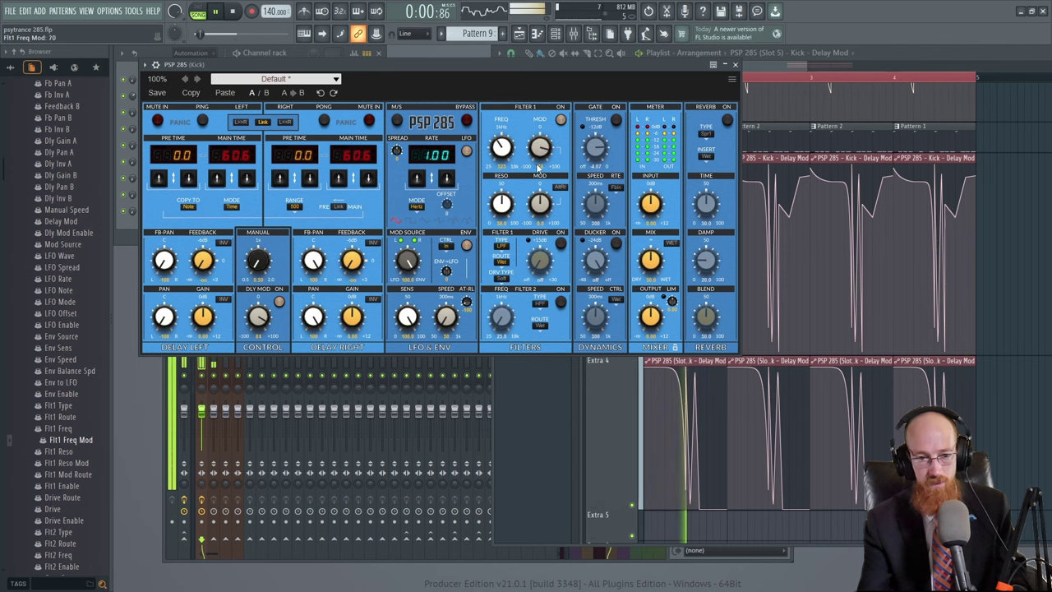
mouse_move(540, 212)
mouse_down()
mouse_move(543, 182)
mouse_move(542, 197)
mouse_up()
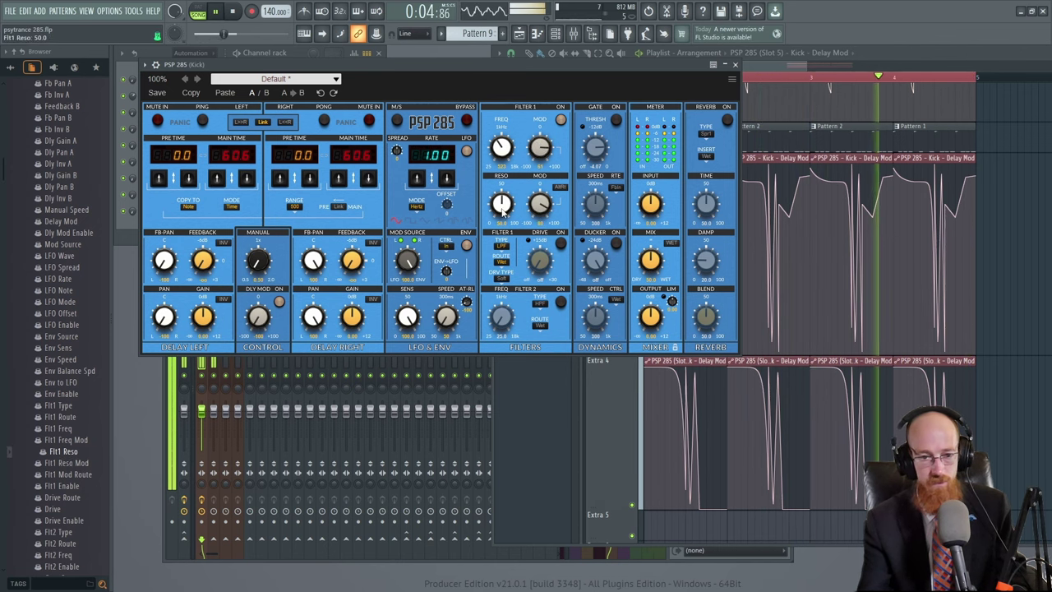
click(504, 191)
drag(502, 150, 501, 177)
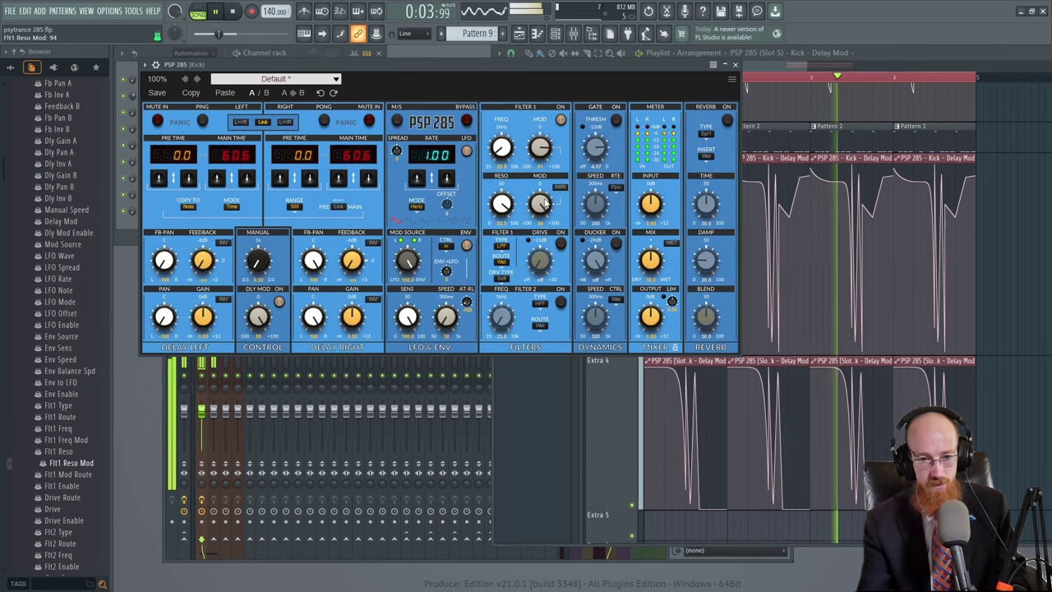
click(540, 148)
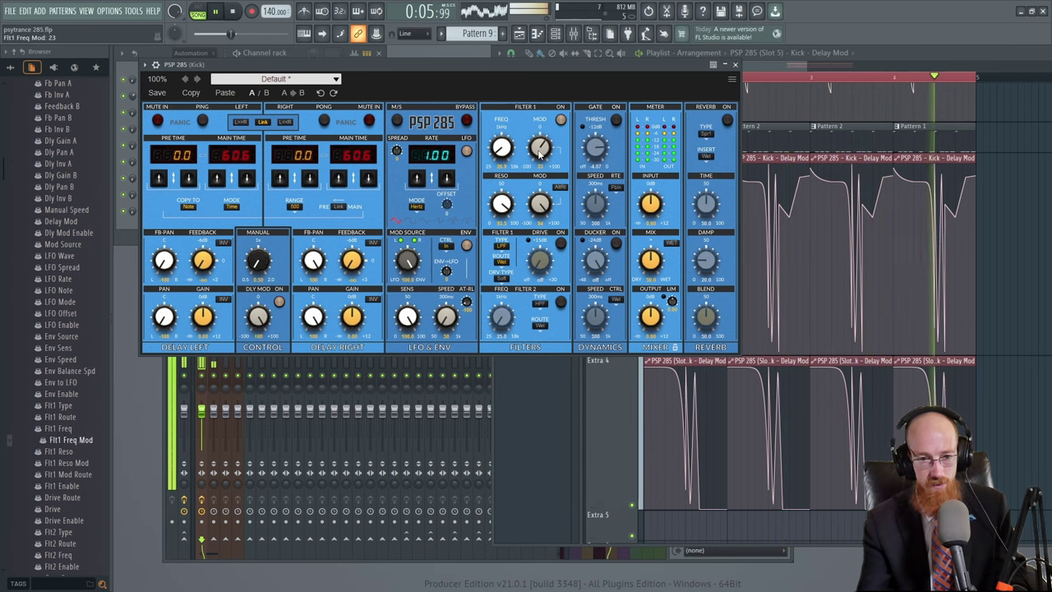
key(space)
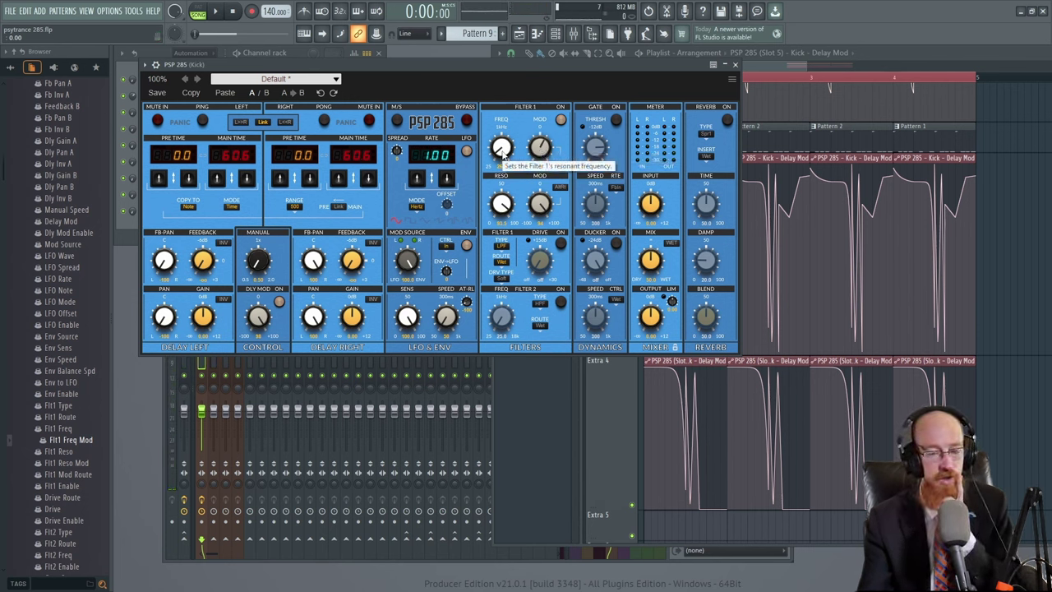
- Set filter 1's frequency modulation to about 20 and resonance modulation to 0.0, and audition its resonance at 100.0, ending at 0.0
click(501, 148)
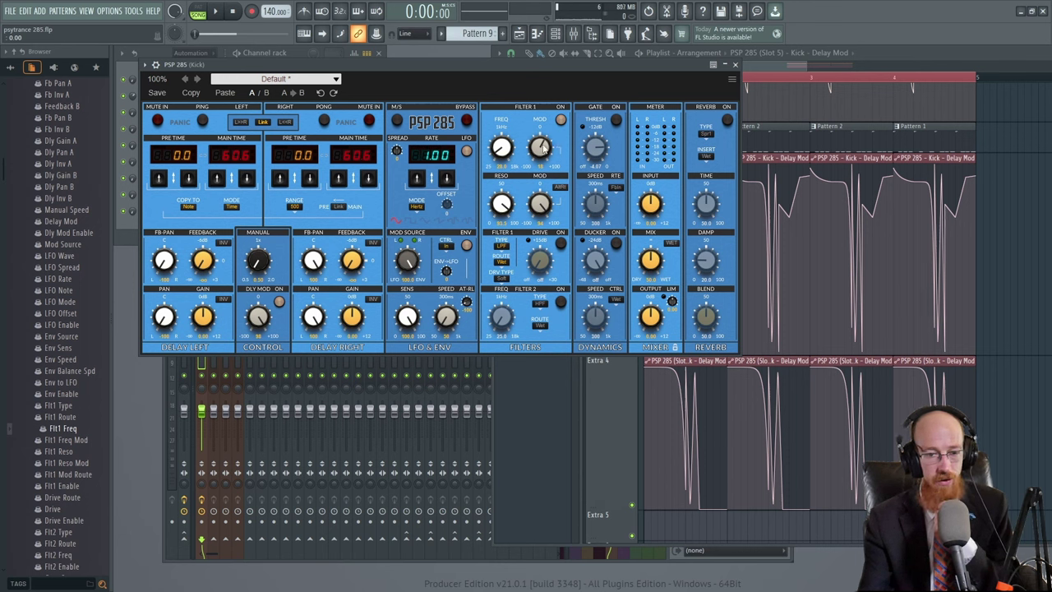
drag(542, 146, 543, 151)
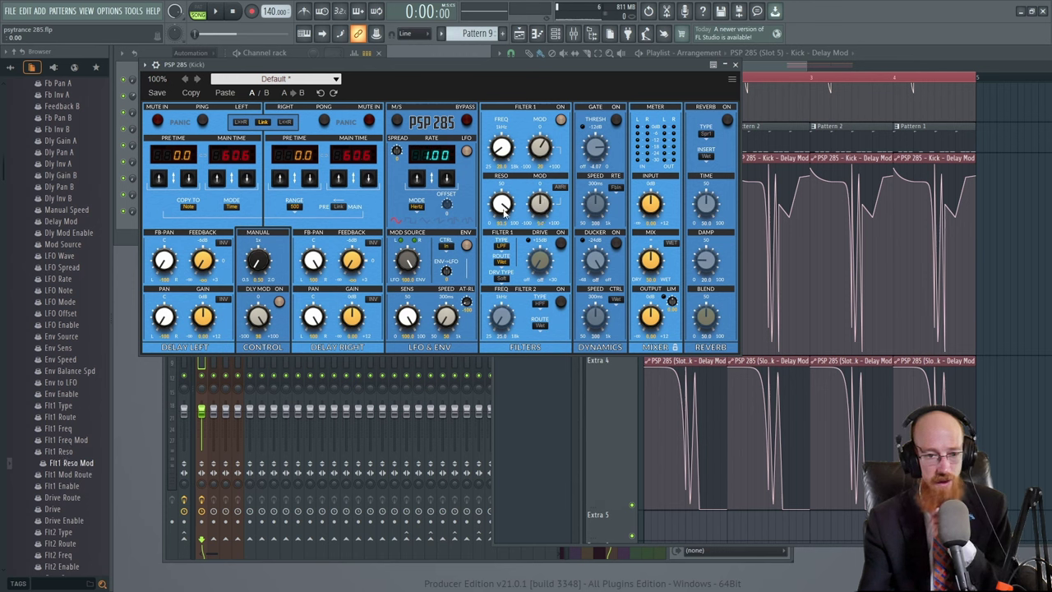
click(501, 206)
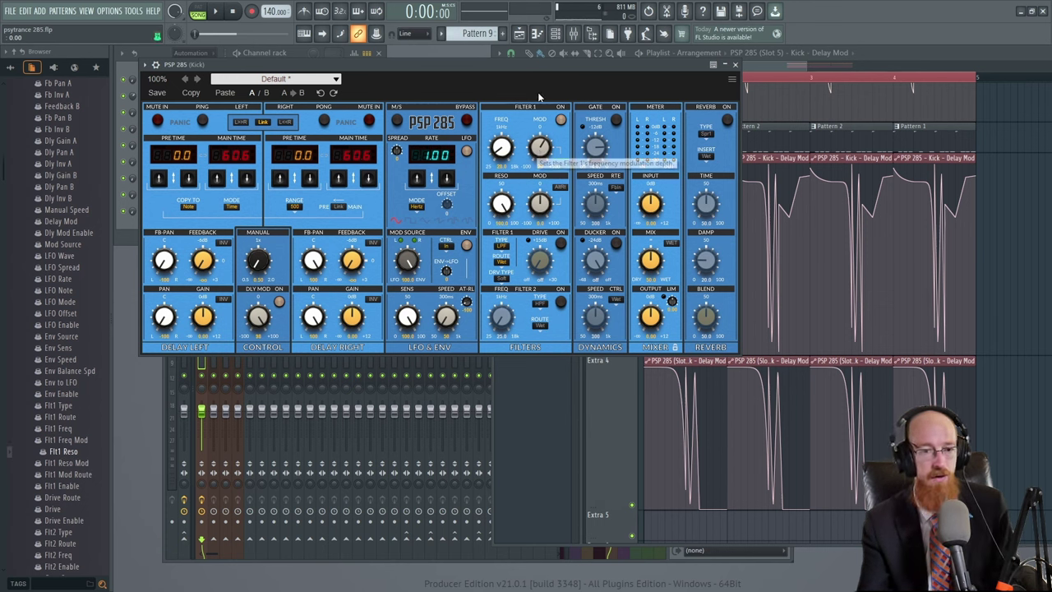
key(space)
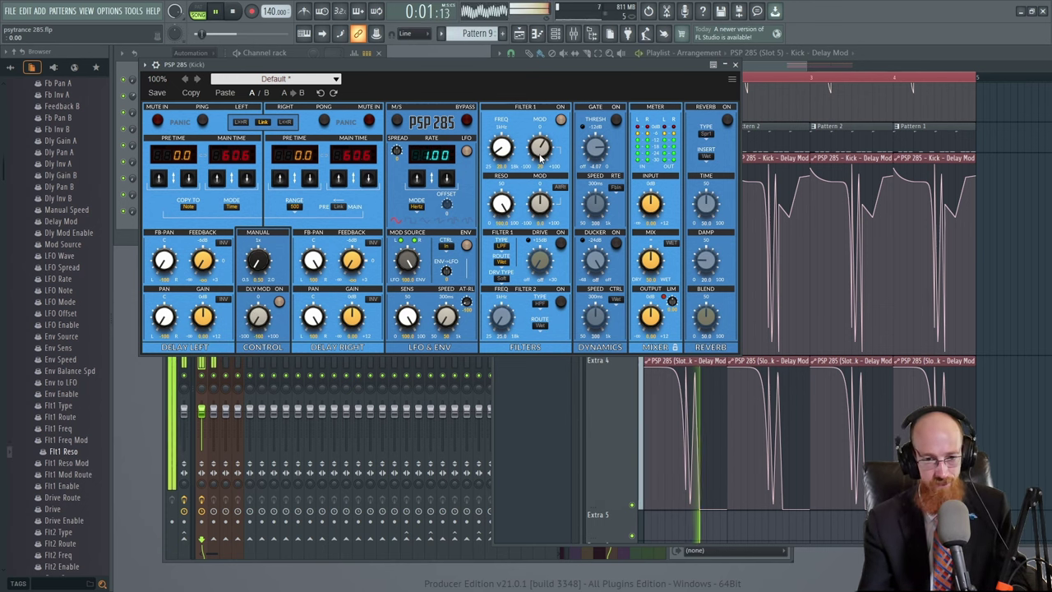
key(space)
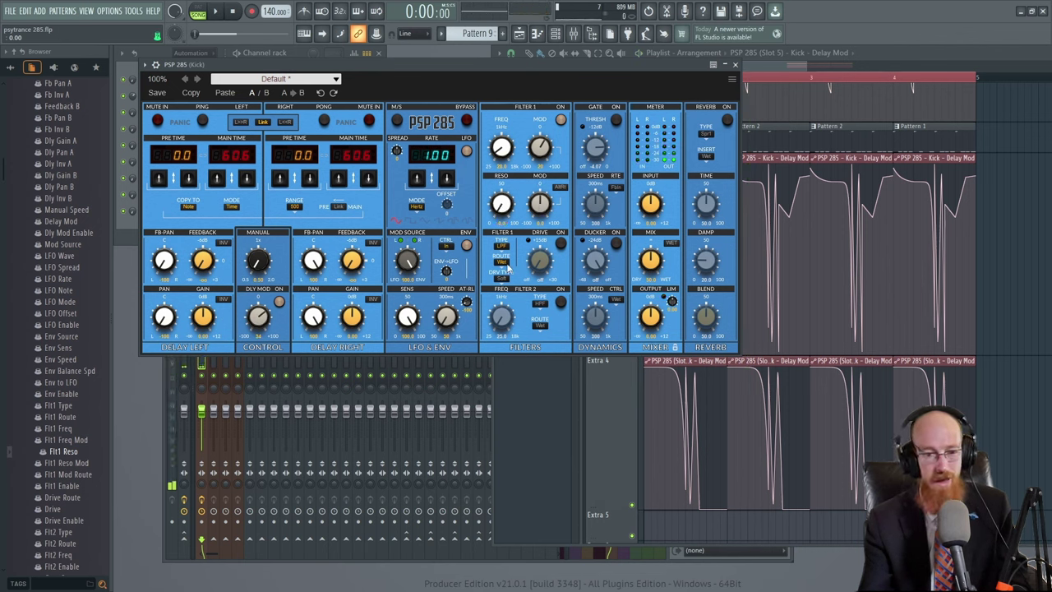
- Raise filter 1's resonance modulation and set its frequency modulation to about 35 while the loop plays
click(539, 205)
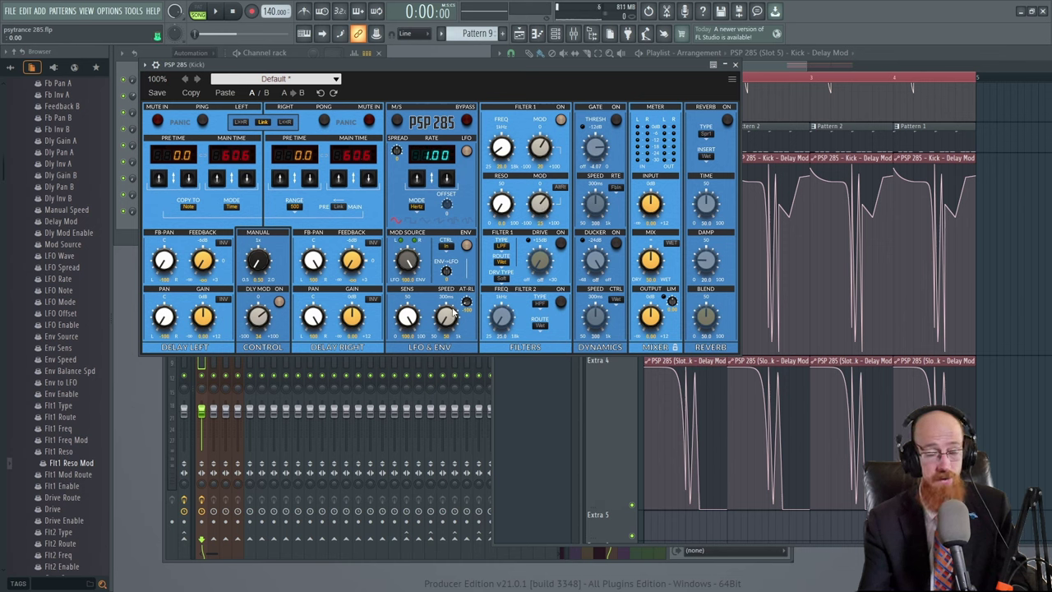
key(space)
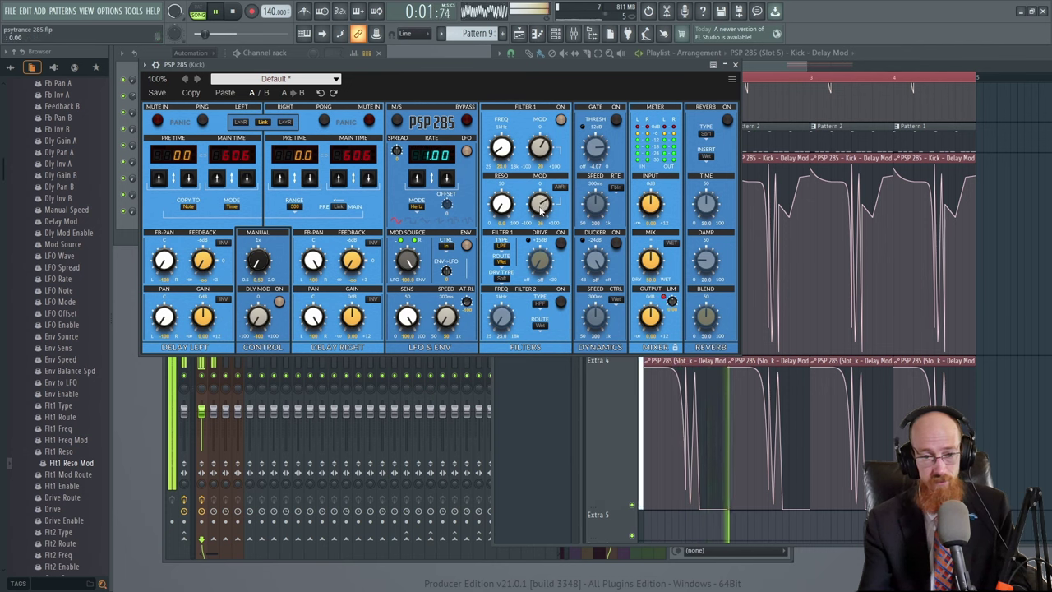
click(539, 148)
mouse_move(538, 146)
mouse_down()
mouse_move(502, 140)
mouse_move(541, 145)
mouse_up()
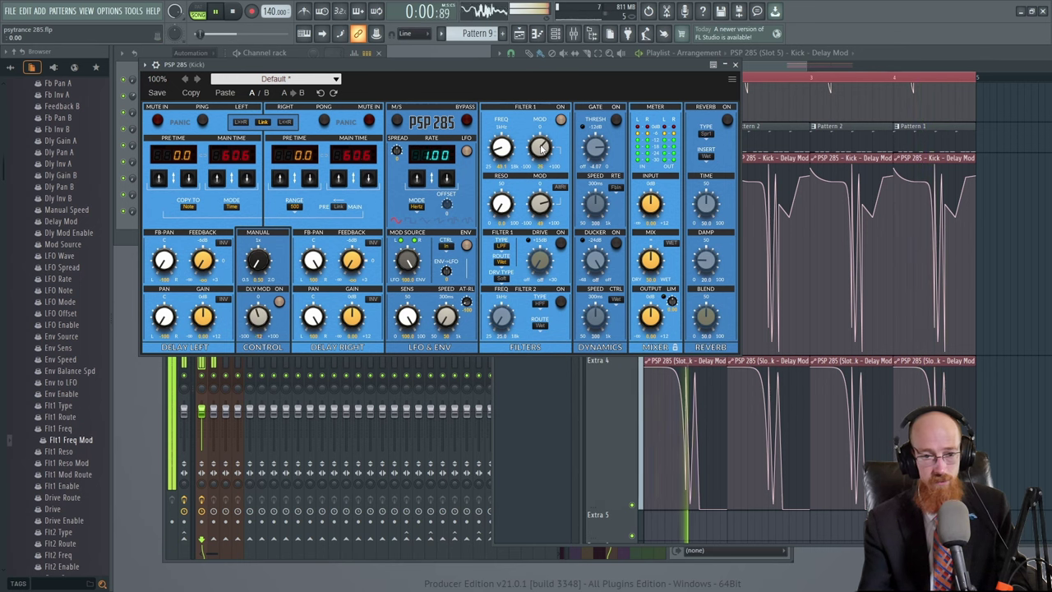
key(space)
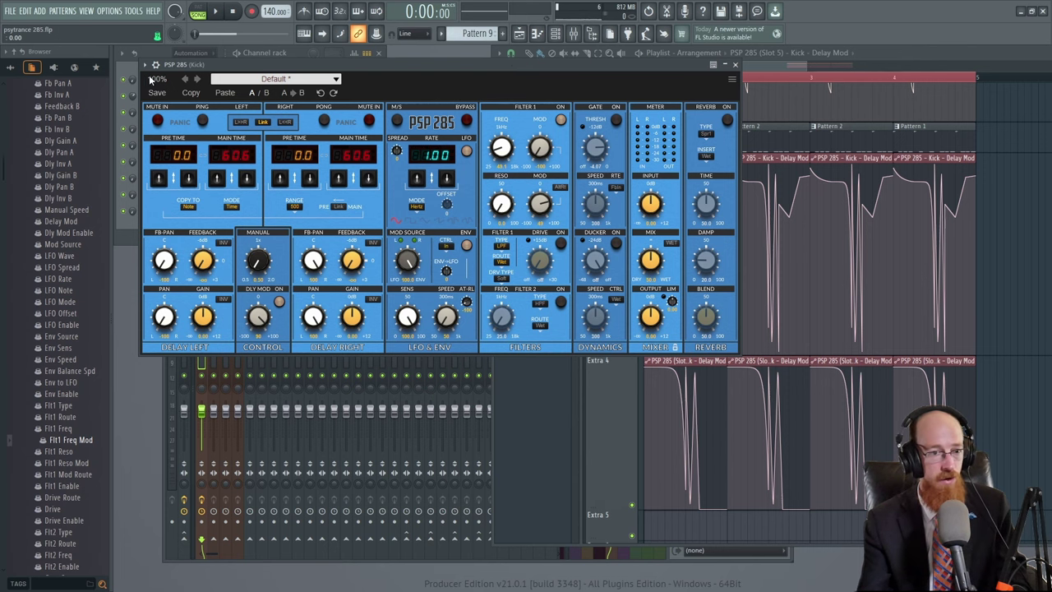
- Create an automation clip for filter 1's frequency modulation on track Extra 5, and shape an oscillating section at the end of bar 1
drag(74, 441, 609, 526)
click(685, 509)
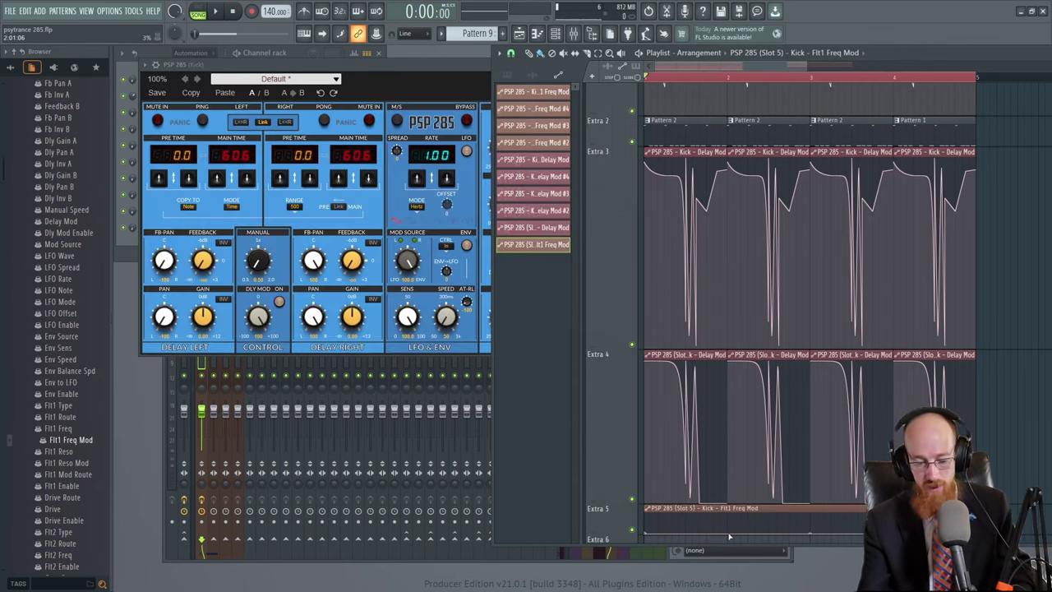
click(734, 523)
right_click(751, 521)
ctrl+scroll(690, 485, up, 3)
scroll(739, 443, down, 3)
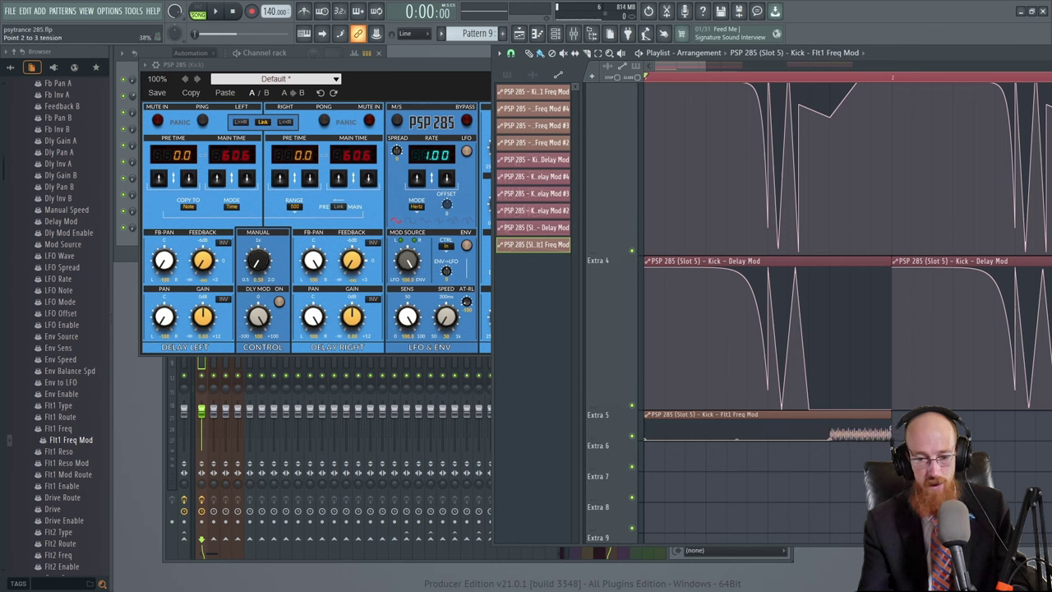
- Make track Extra 5 taller and extend the filter frequency modulation clip into bar 2 while the loop plays
key(space)
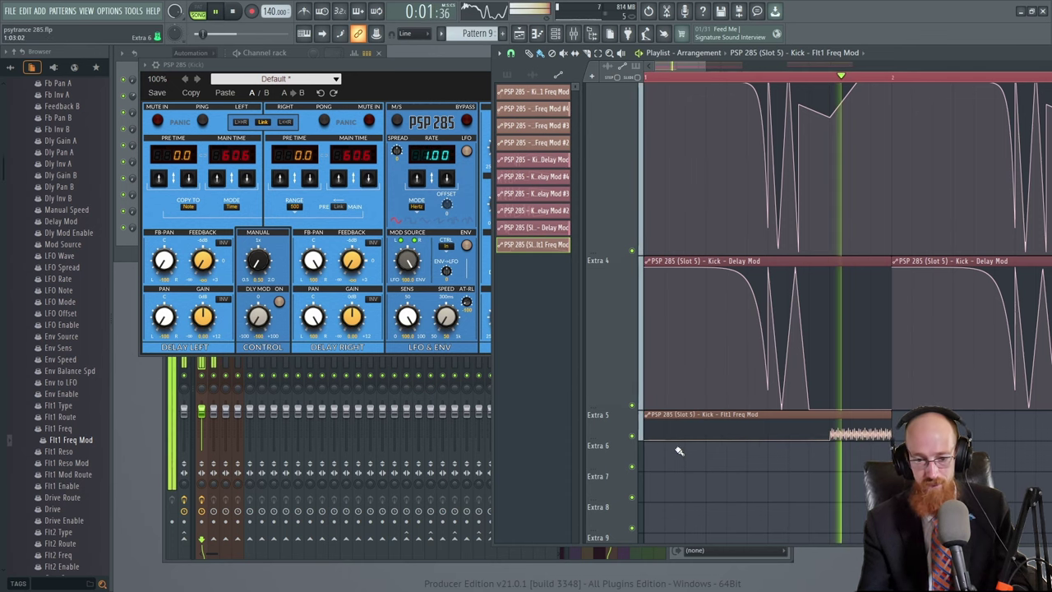
drag(608, 439, 608, 476)
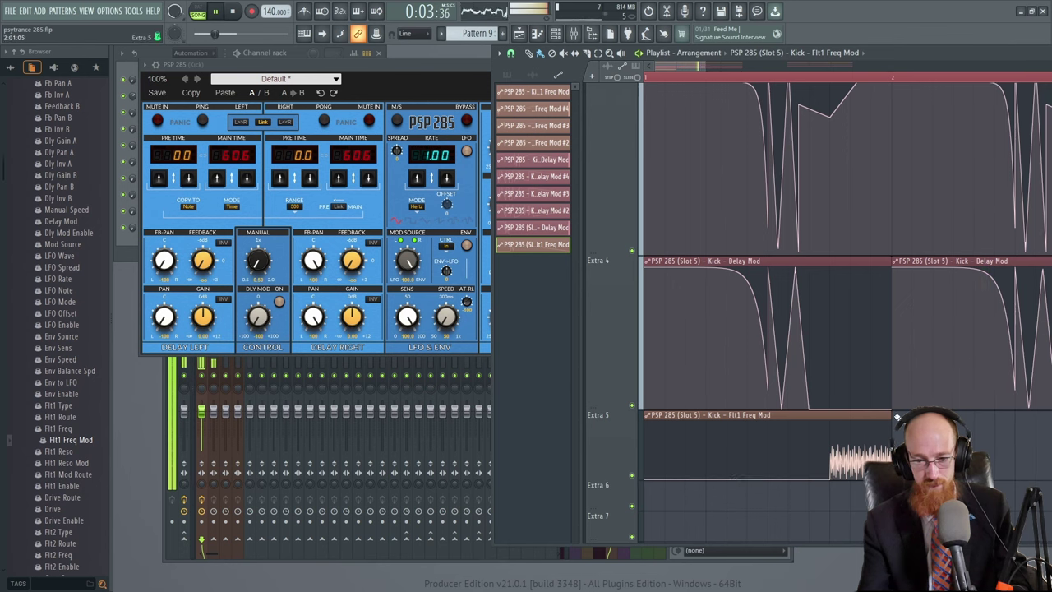
drag(890, 416, 992, 416)
scroll(782, 434, down, 3)
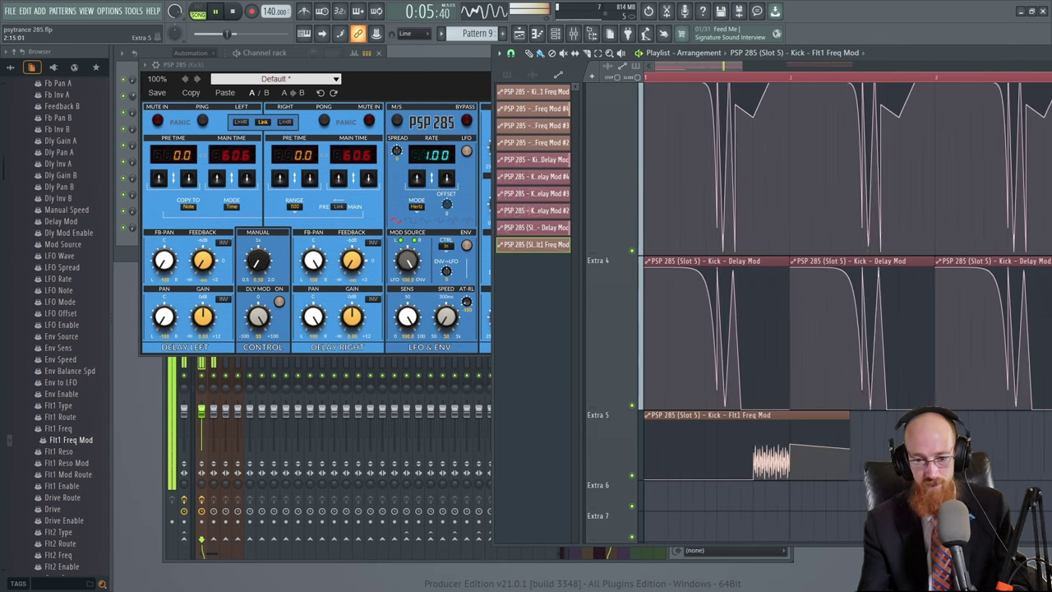
key(space)
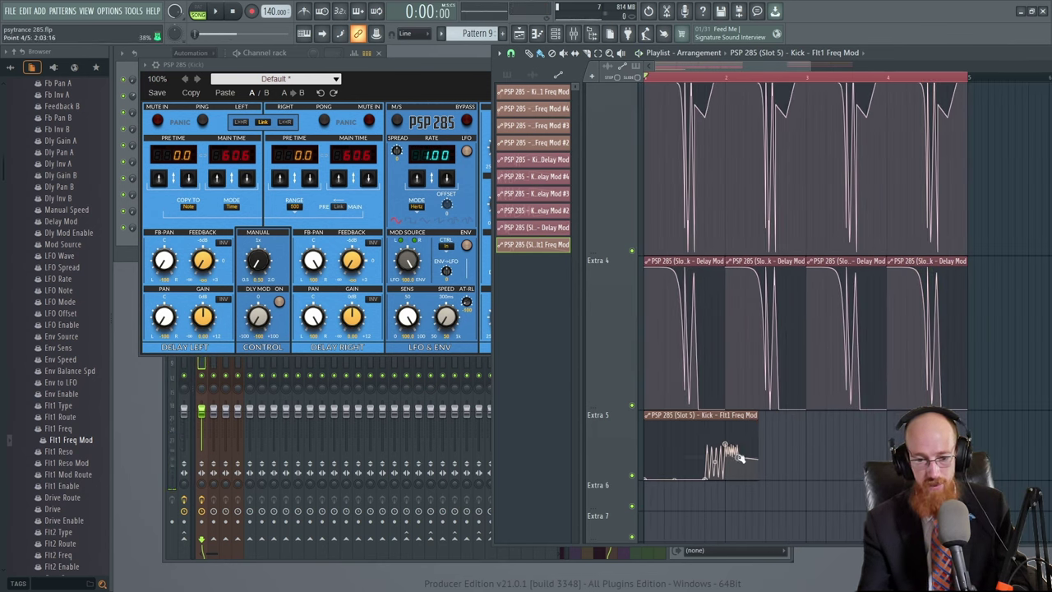
- Lower the clip's point after the oscillating section to 0% at the start of bar 2, and play the loop
drag(739, 461, 724, 484)
key(space)
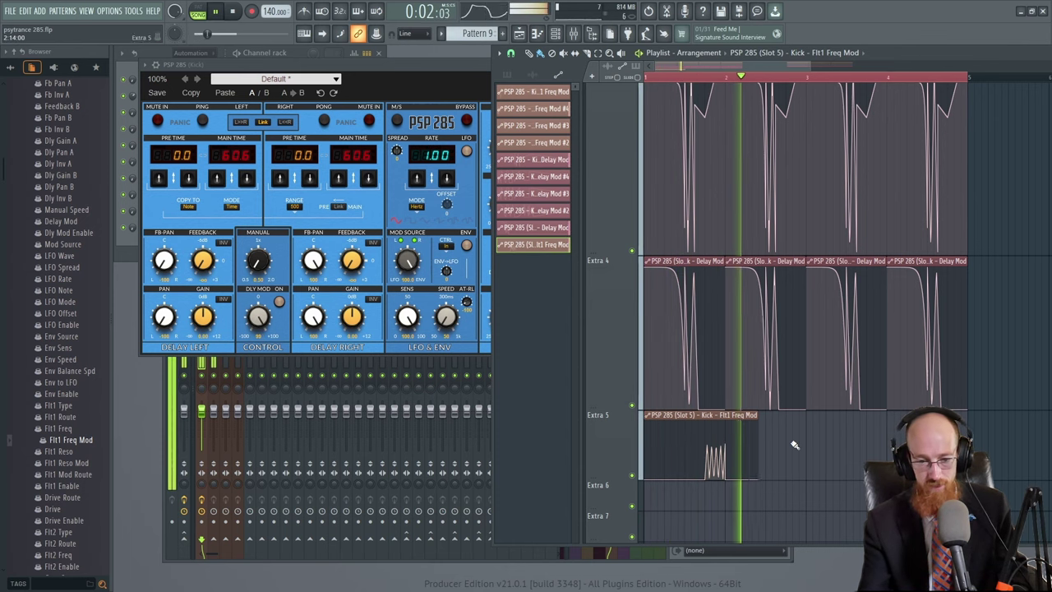
key(space)
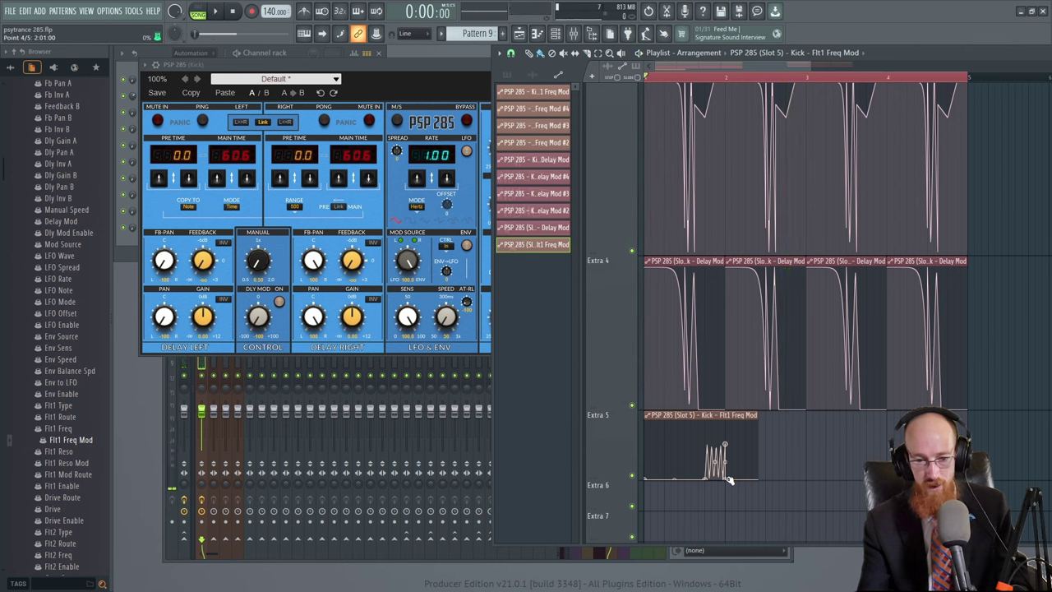
- Try a raised section with a different curve in bar 2 of the filter clip, and undo the point changes
drag(727, 481, 745, 448)
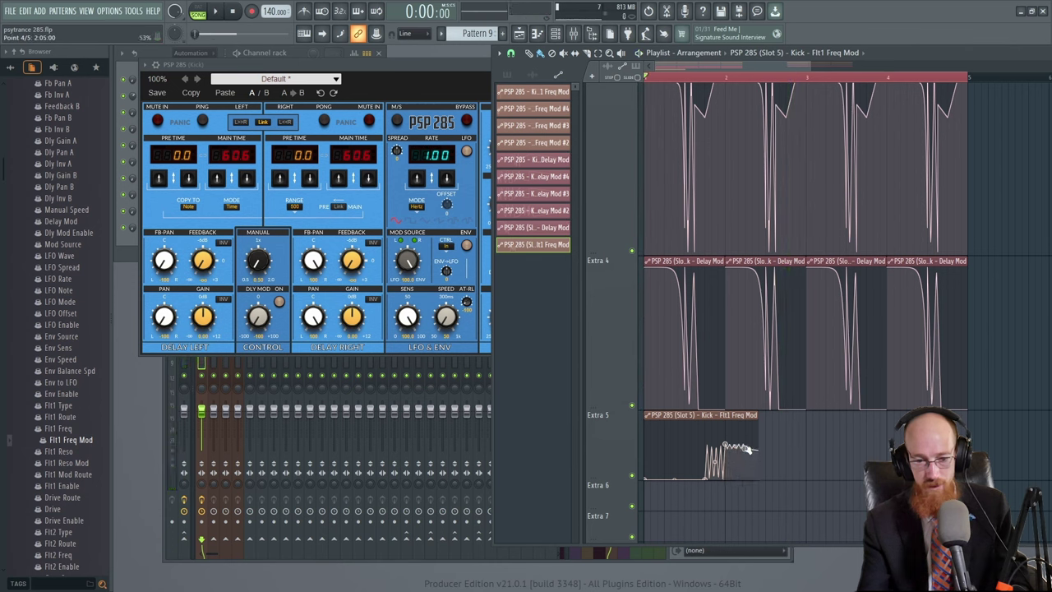
right_click(745, 448)
click(766, 416)
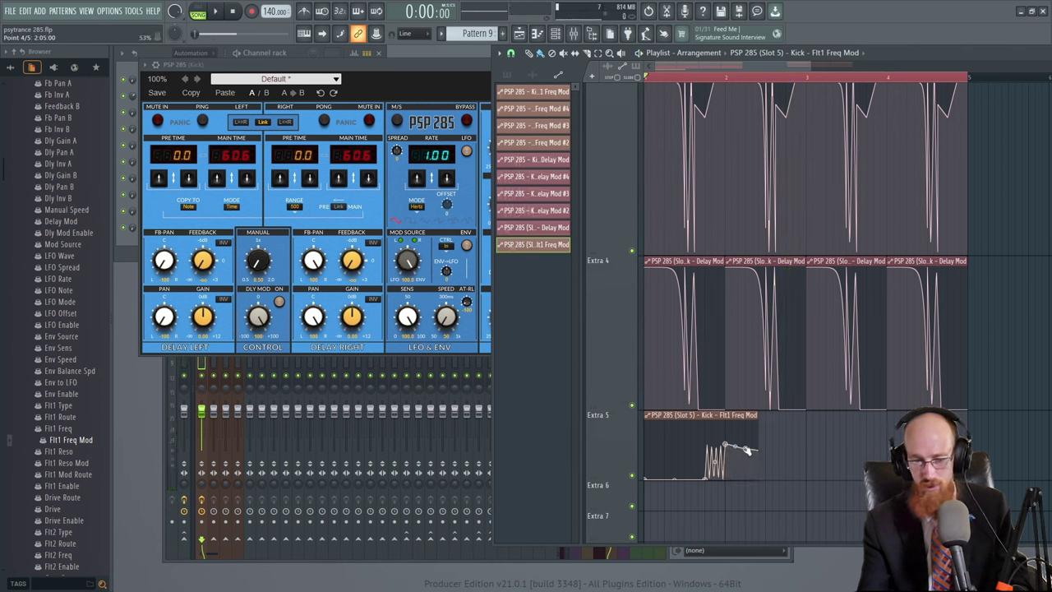
key(space)
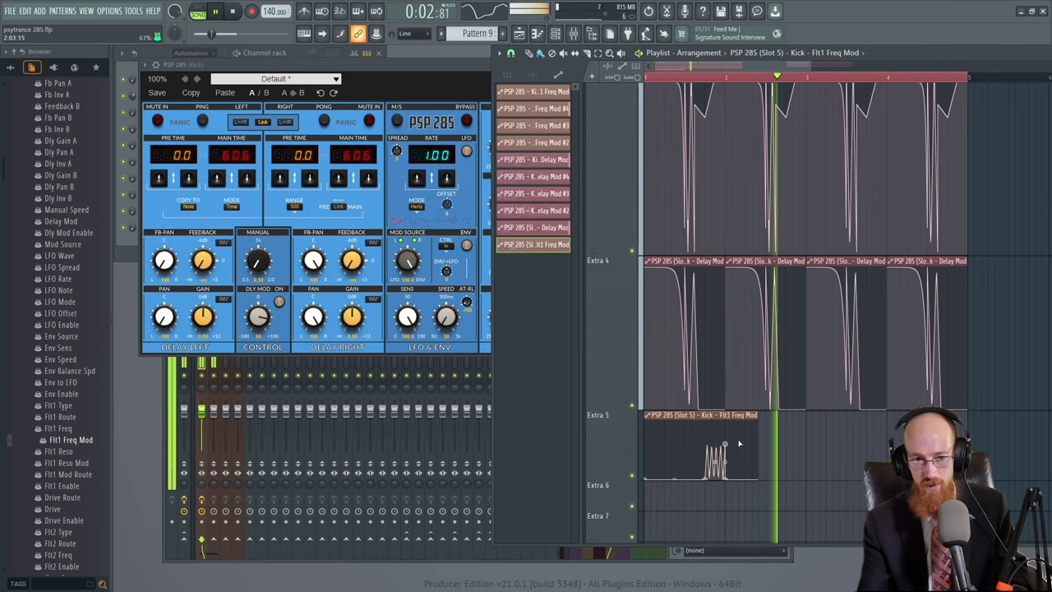
key(ctrl+z)
key(ctrl+z)
key(ctrl+z)
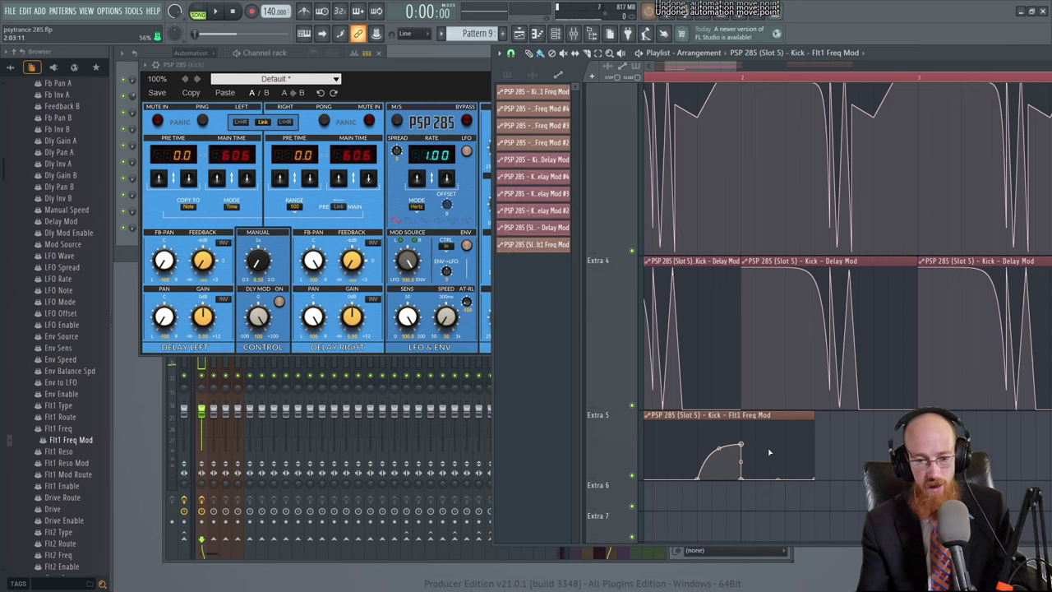
key(ctrl+z)
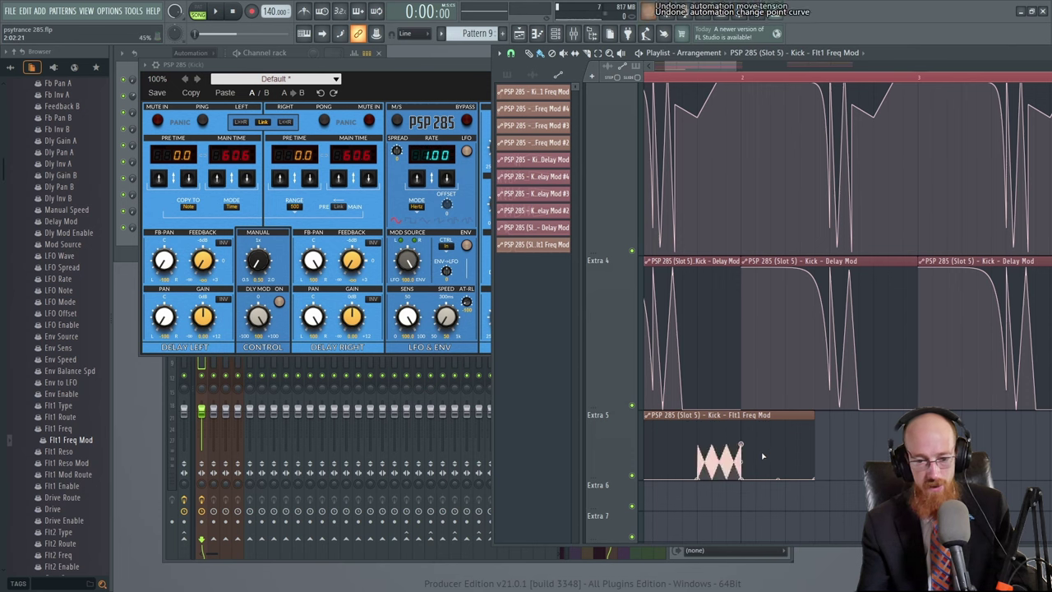
- Raise the filter clip's automation point at the start of bar 2 to near the maximum
scroll(705, 477, down, 3)
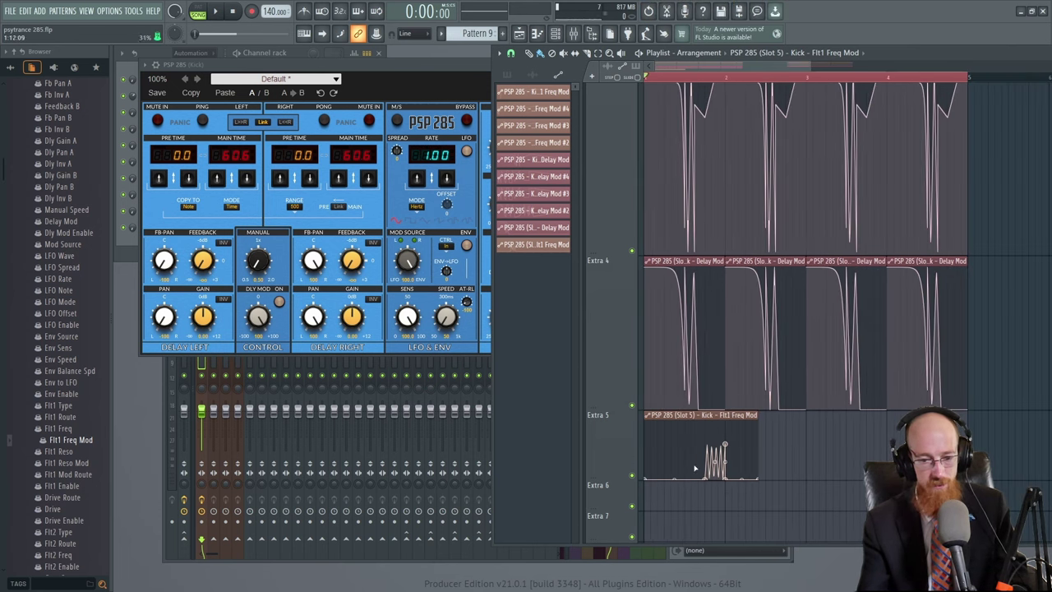
scroll(737, 481, up, 3)
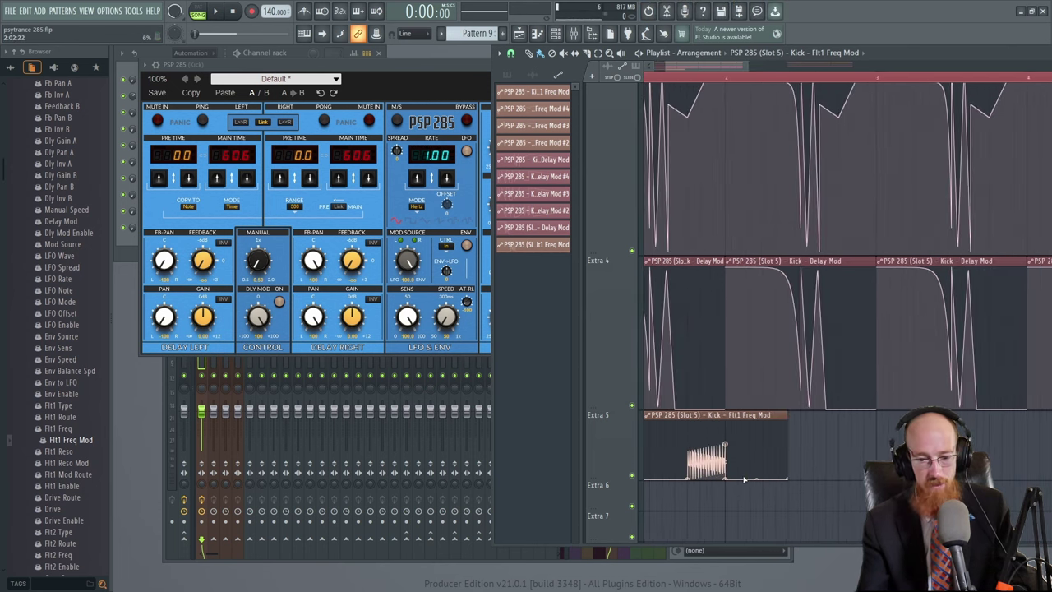
drag(726, 446, 728, 417)
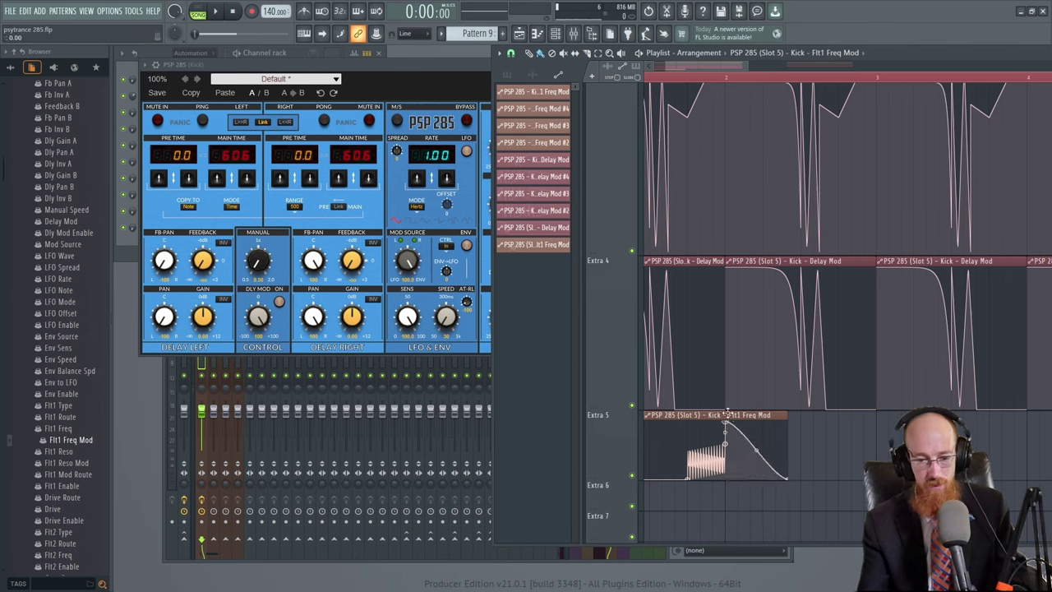
- Raise the last point of the Extra 5 filter clip to 100% and play the loop
drag(789, 468, 784, 416)
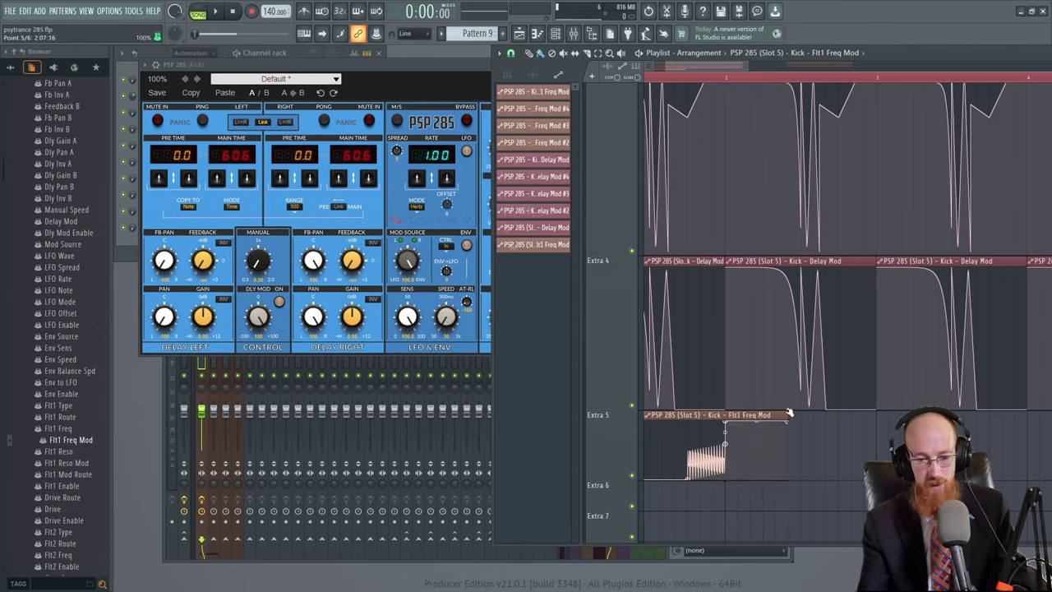
scroll(728, 422, down, 5)
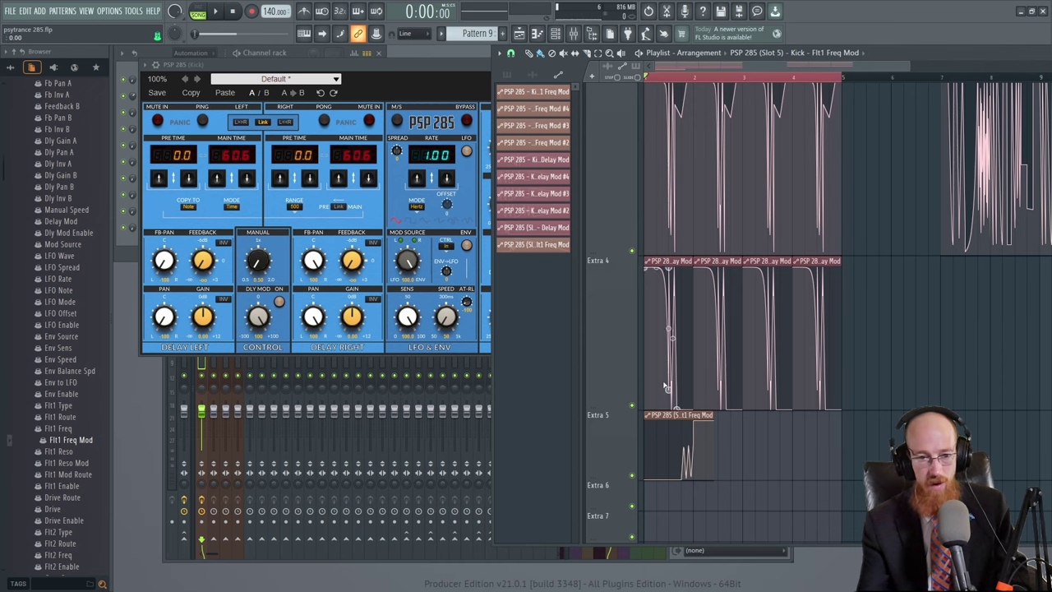
click(457, 73)
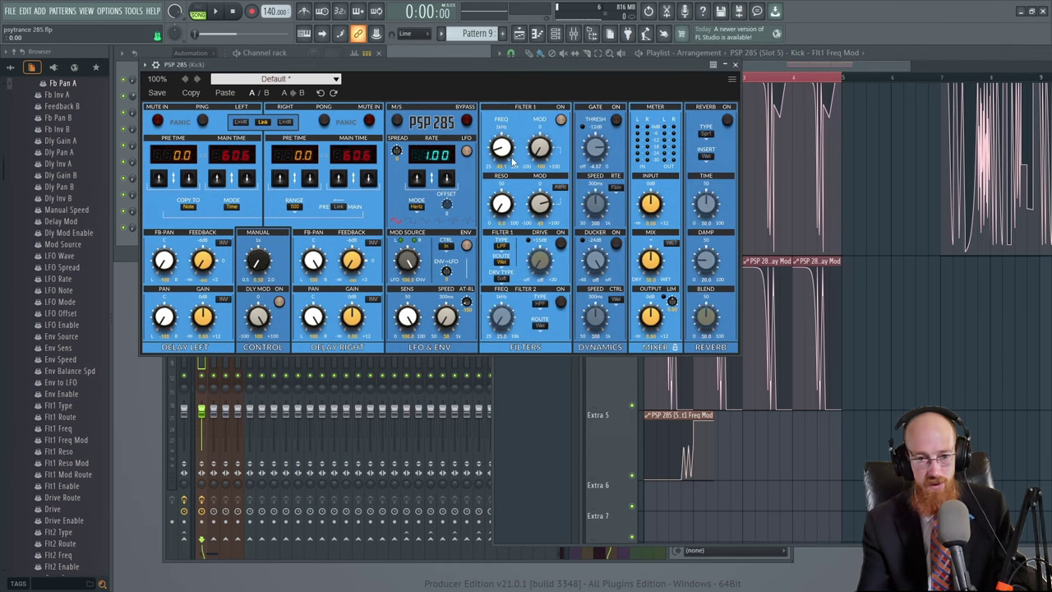
scroll(723, 458, up, 3)
key(space)
- Extend the filter frequency modulation clip into bar 3 and audition the loop
drag(732, 446, 863, 448)
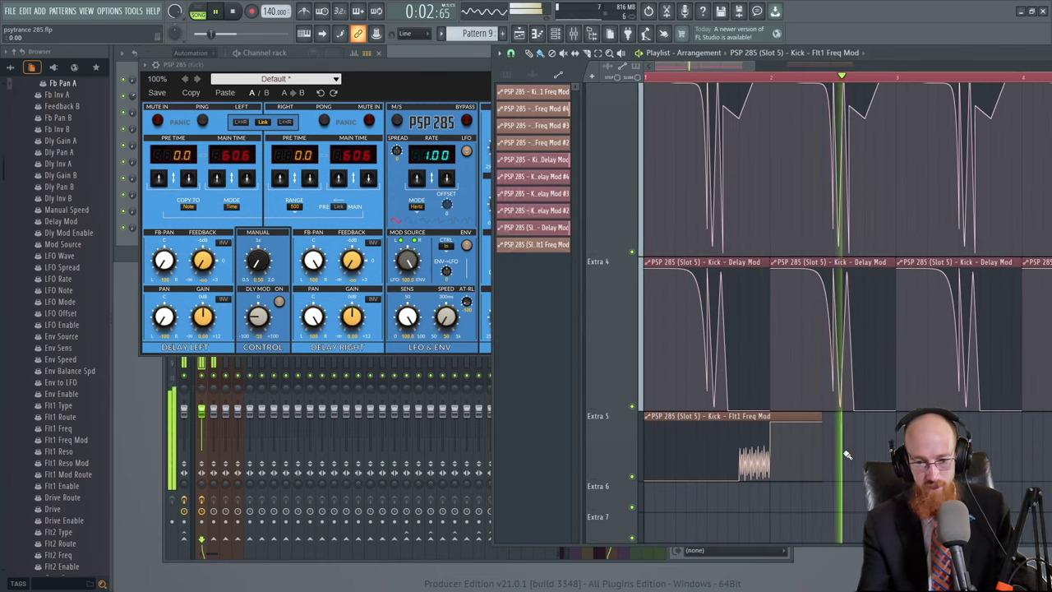
key(space)
key(space)
drag(821, 419, 924, 420)
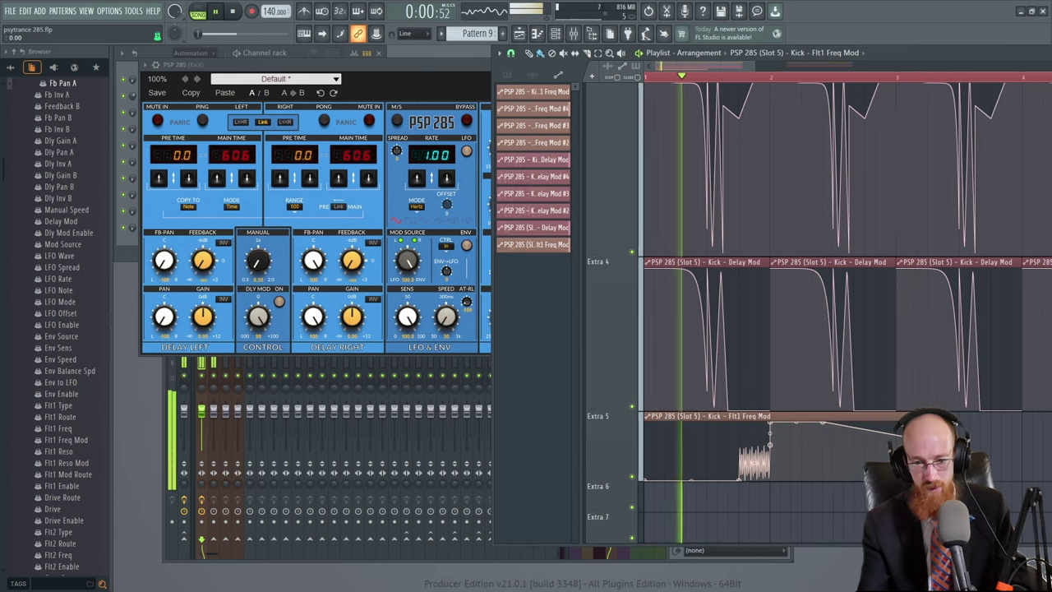
key(space)
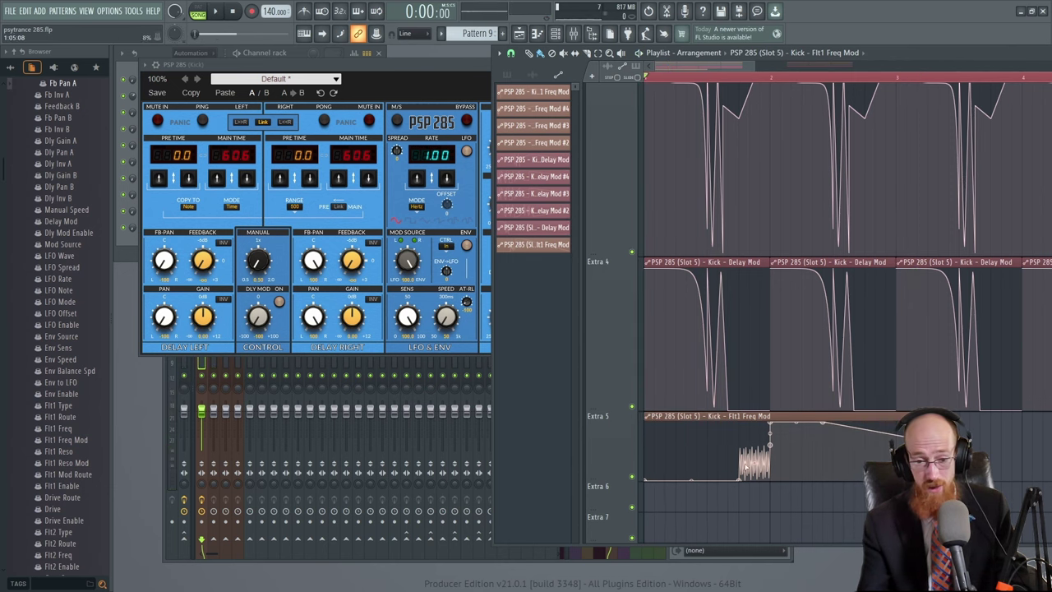
- Drop the end of the filter clip to the minimum and give the section leading into bar 3 a Wave curve
scroll(789, 450, down, 2)
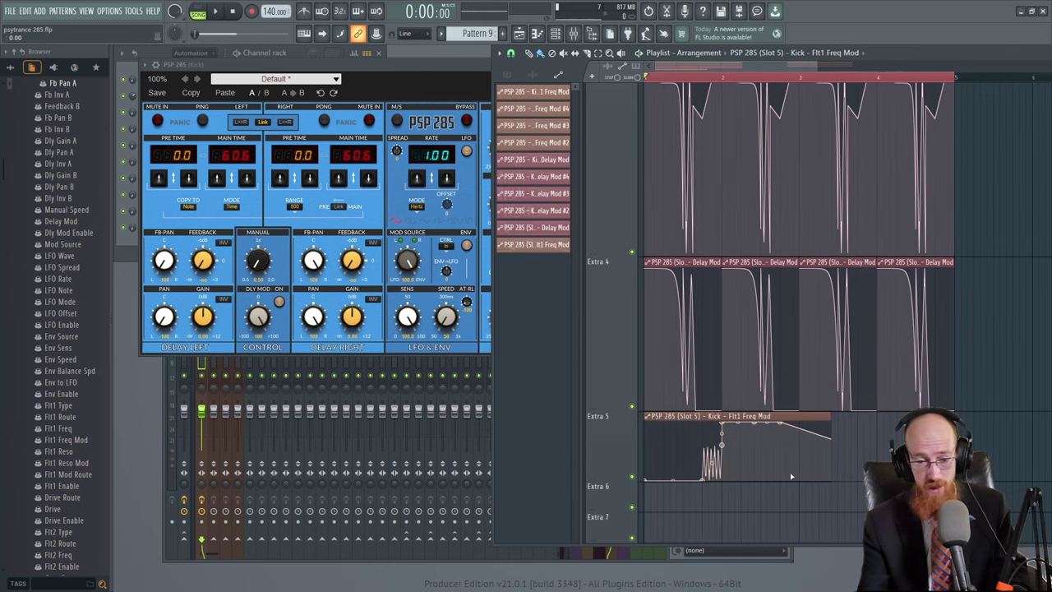
right_click(781, 461)
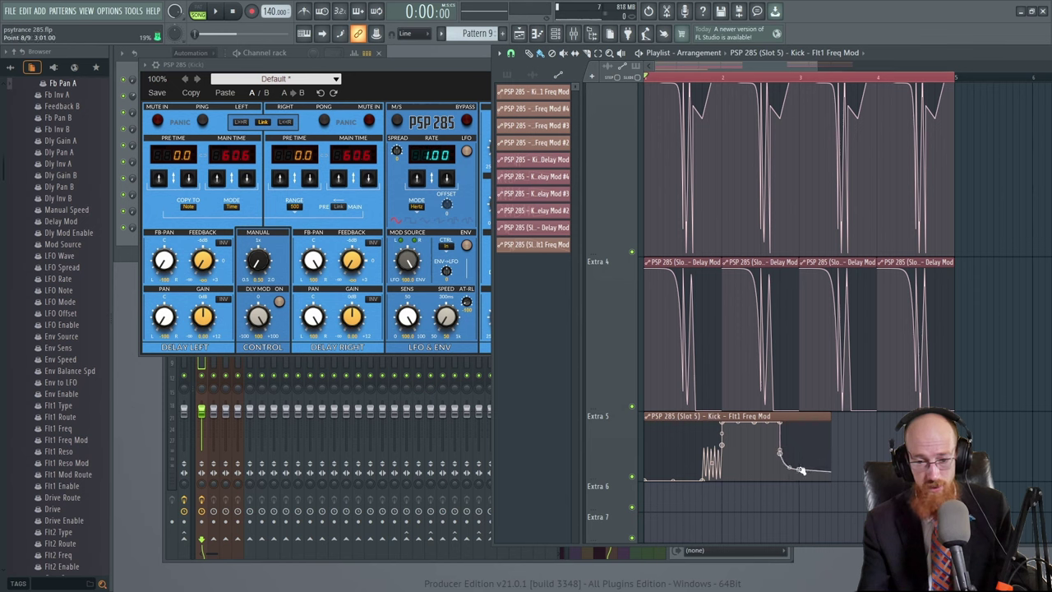
right_click(801, 470)
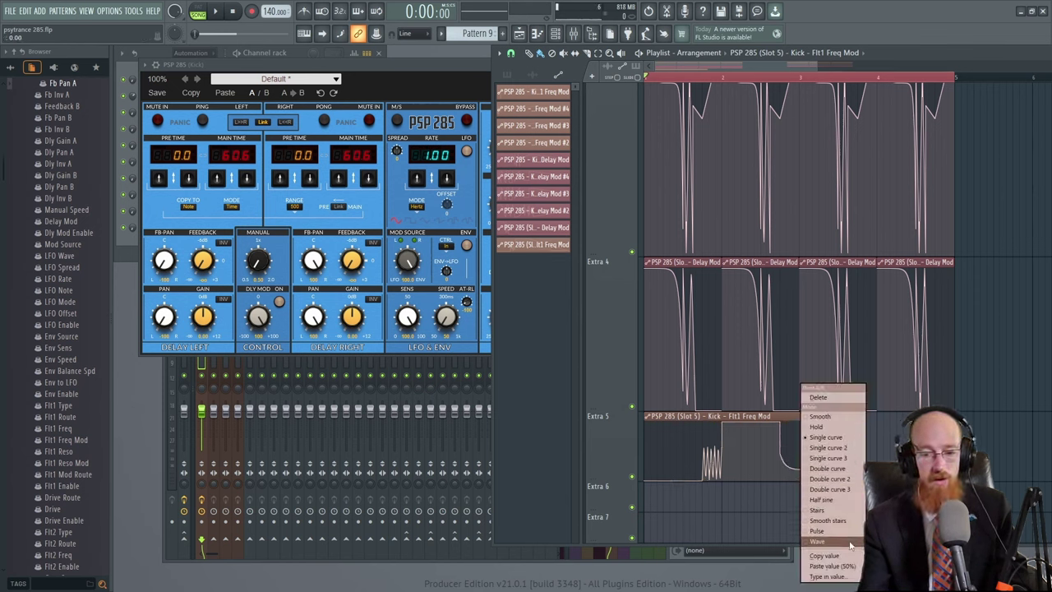
click(817, 540)
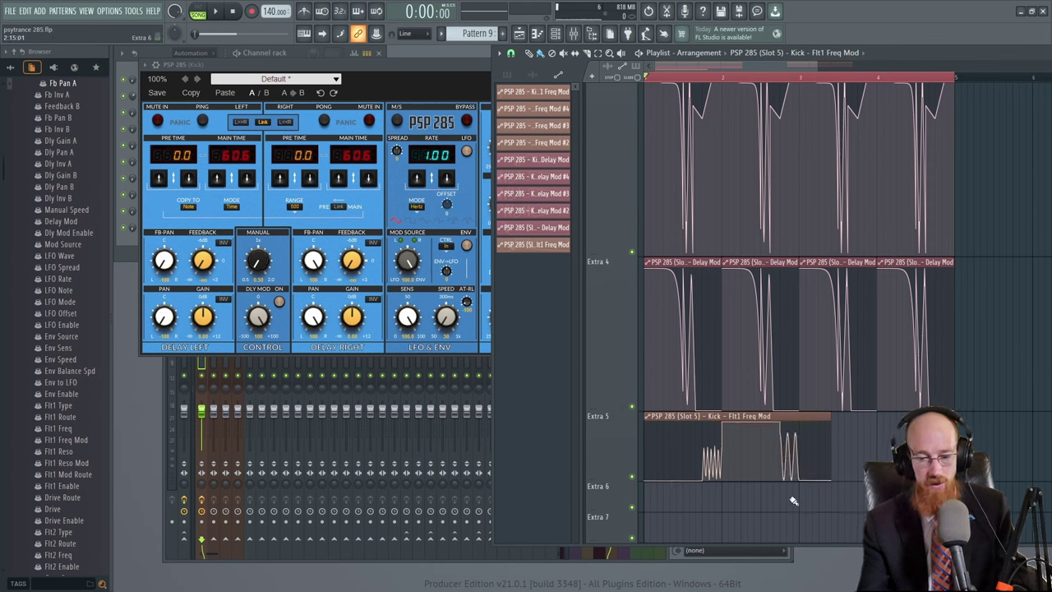
- Play the four-bar loop to hear the filter clip with its second oscillating section
key(space)
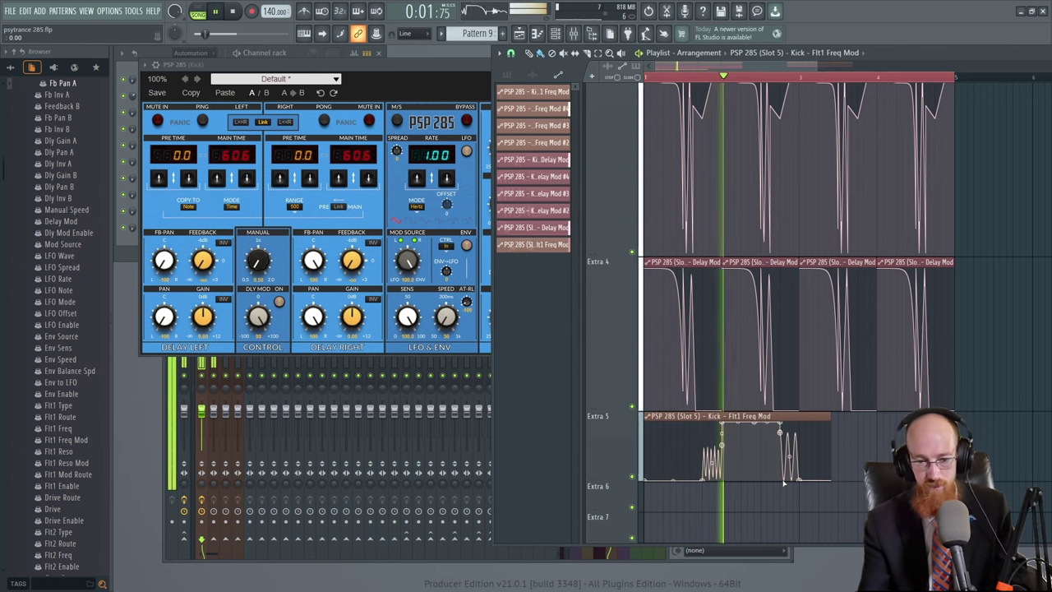
key(space)
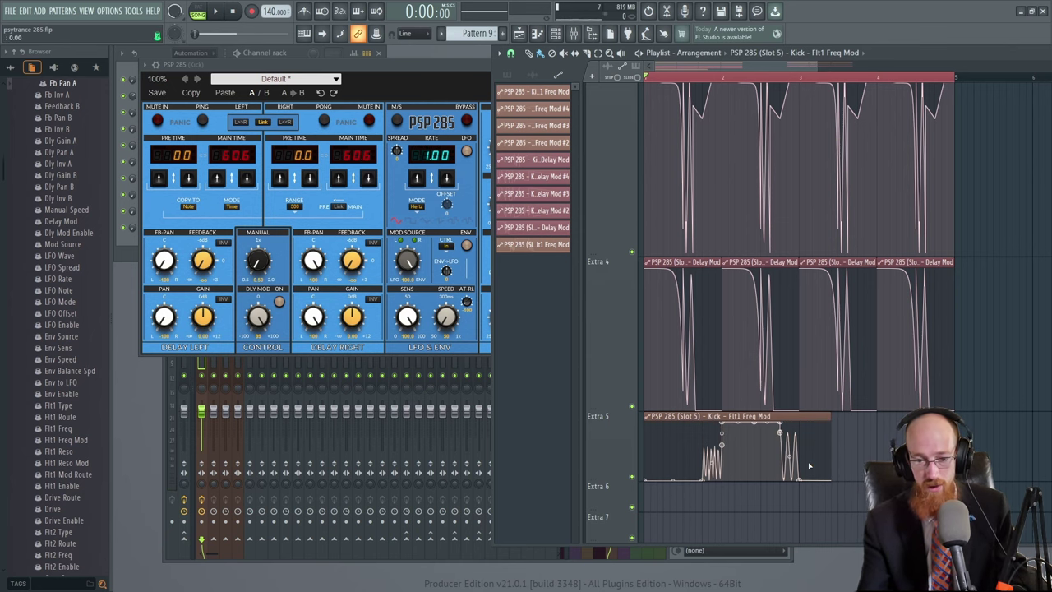
scroll(695, 168, up, 1)
scroll(700, 169, down, 1)
key(space)
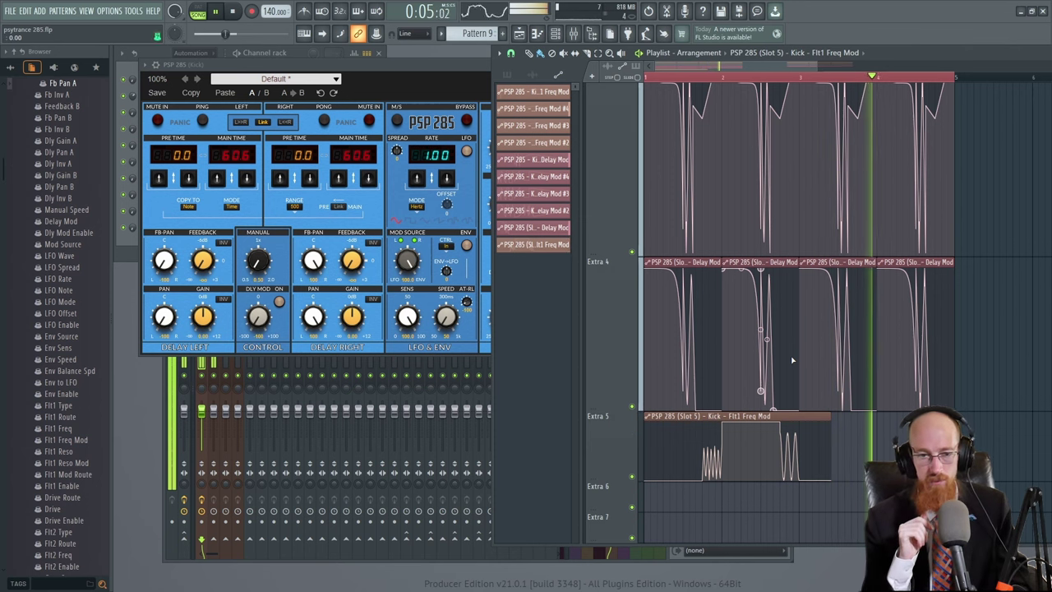
key(space)
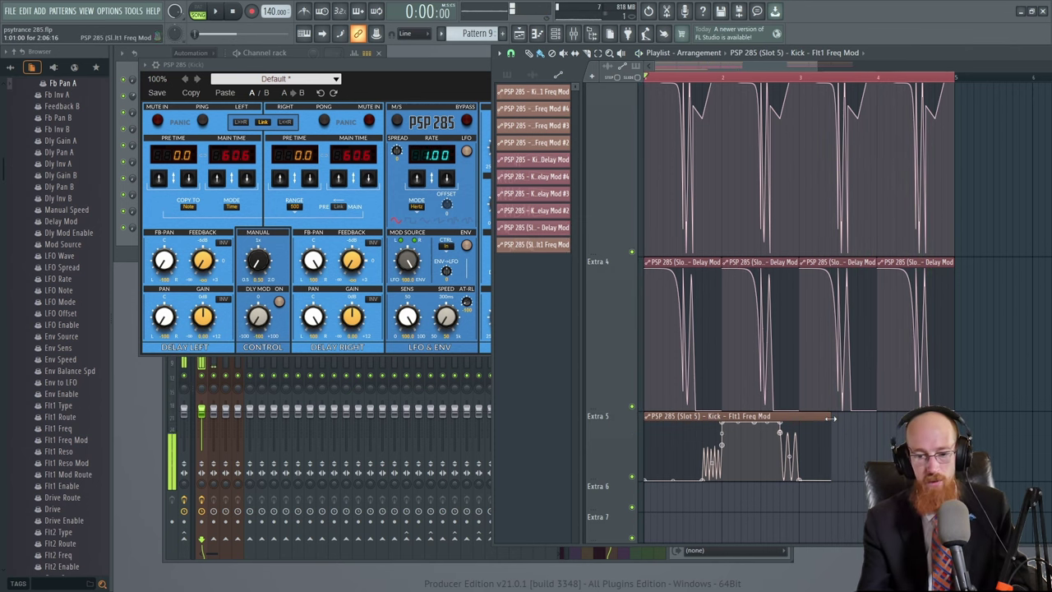
- Trim the filter clip to end at bar 3 and duplicate it over bars 3 and 4
drag(830, 444, 798, 444)
shift+drag(732, 416, 886, 416)
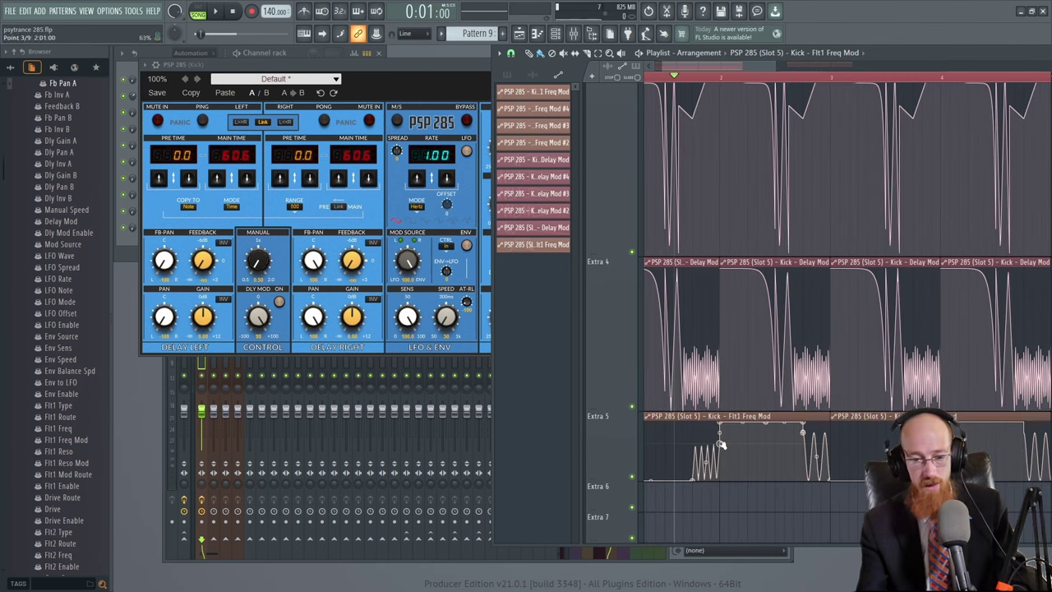
- Change the filter clip's oscillating rise into bar 2 to a Smooth curve
right_click(721, 444)
click(752, 415)
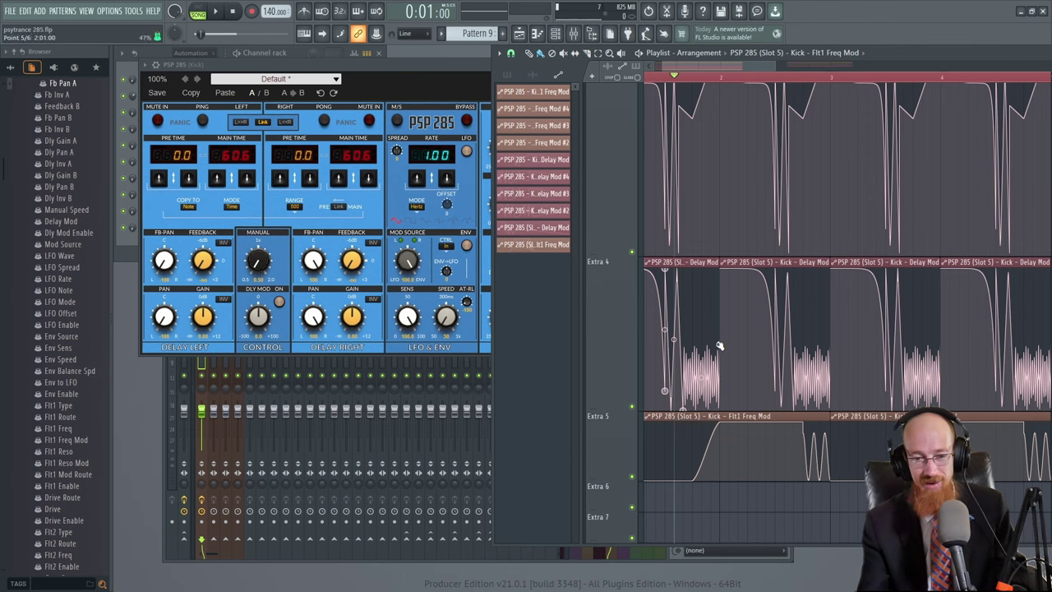
click(473, 66)
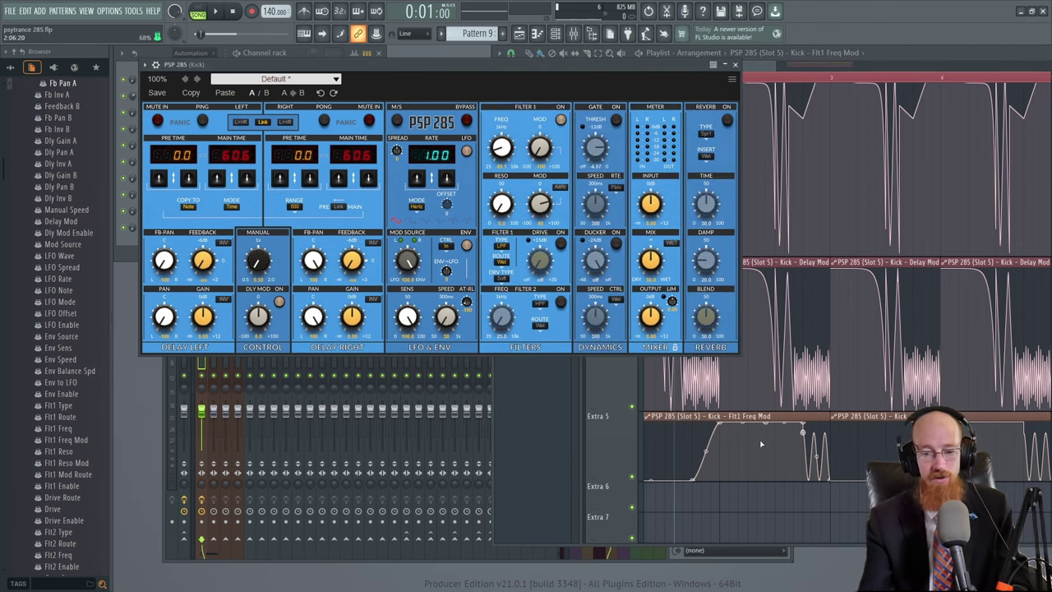
scroll(761, 444, down, 3)
click(637, 338)
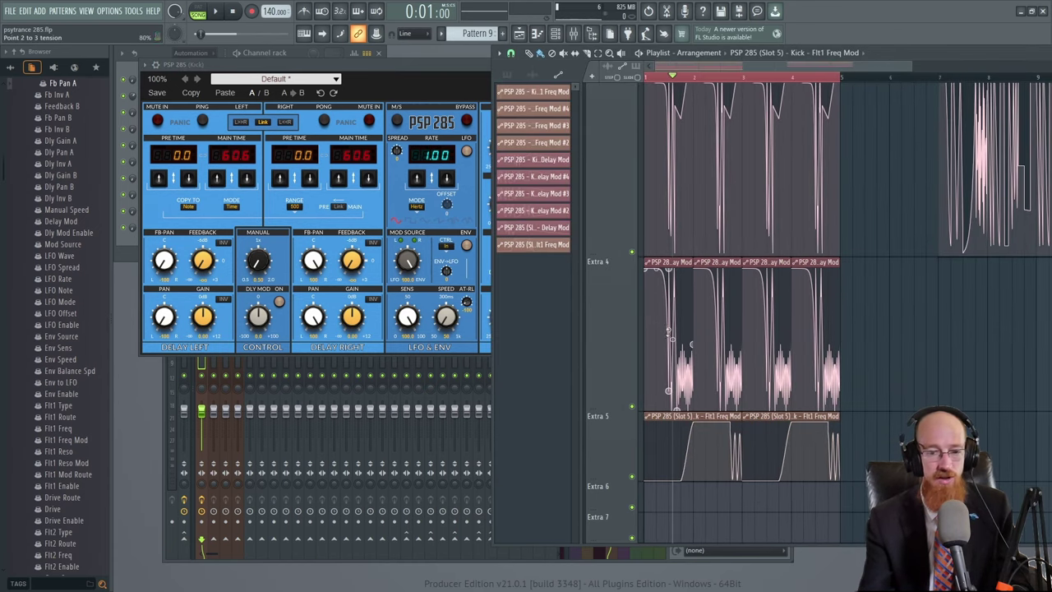
scroll(667, 328, up, 4)
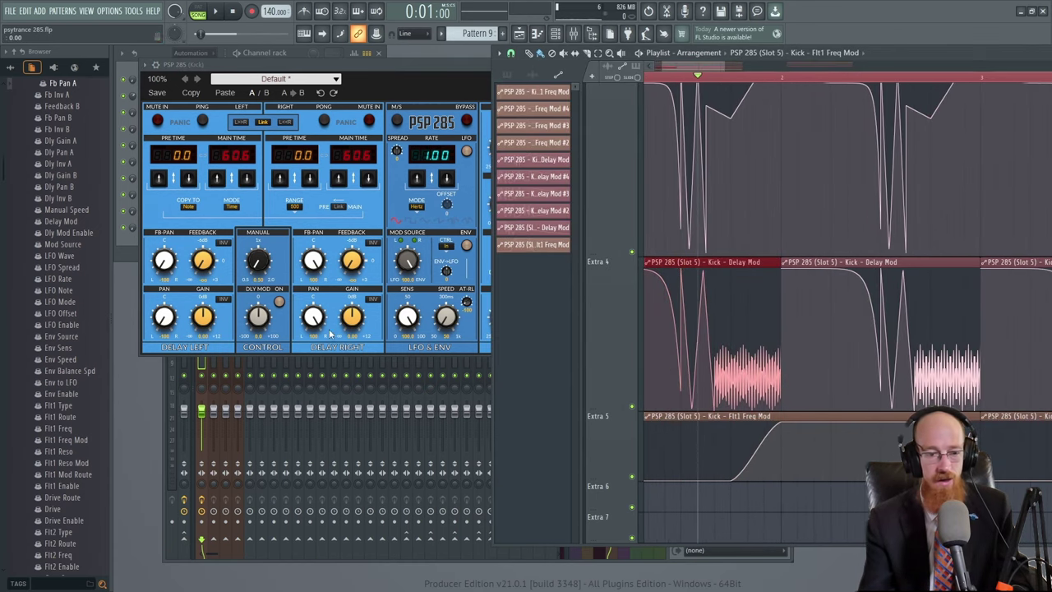
- Try the envelope's AT-RL balance at 100, return it to -100, and play the loop with each setting
click(439, 61)
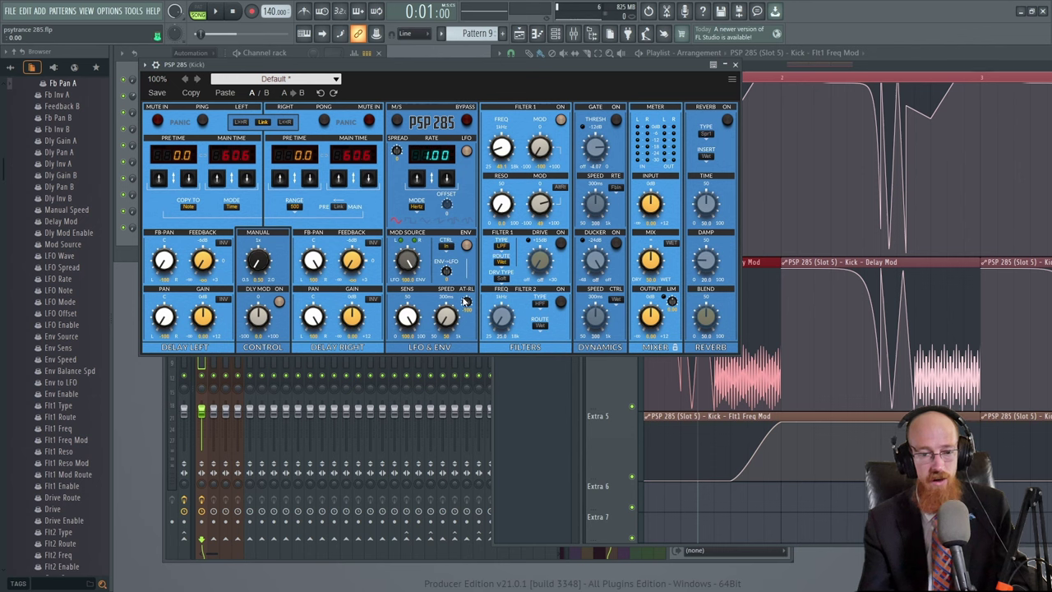
click(466, 303)
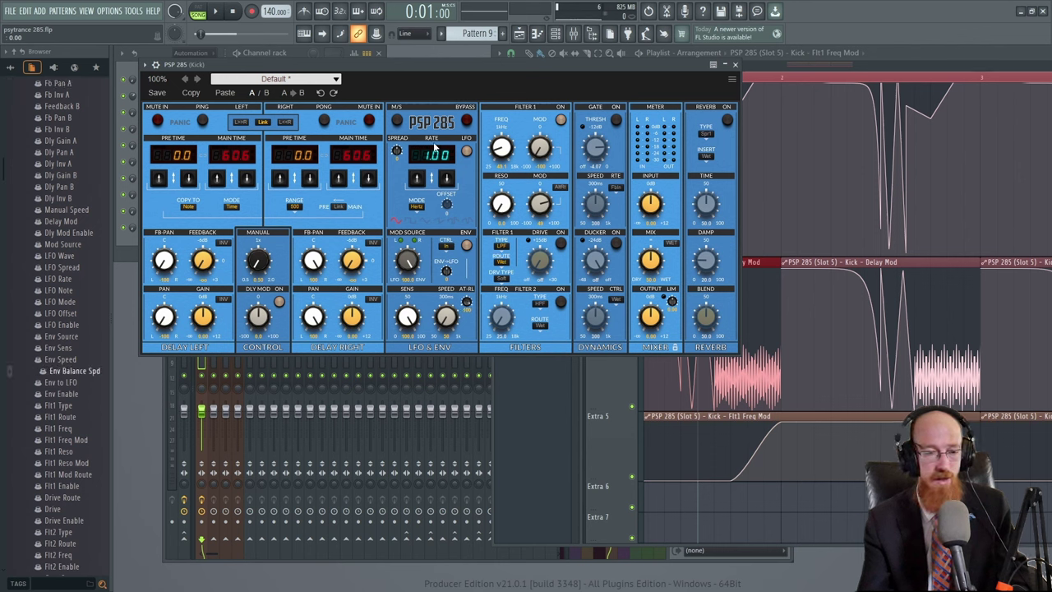
key(space)
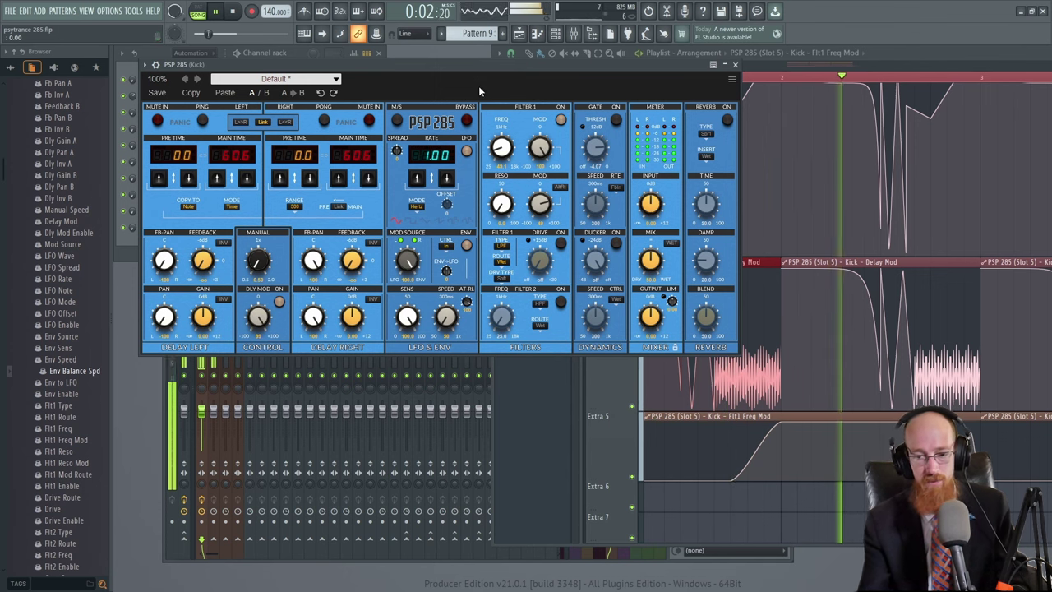
key(space)
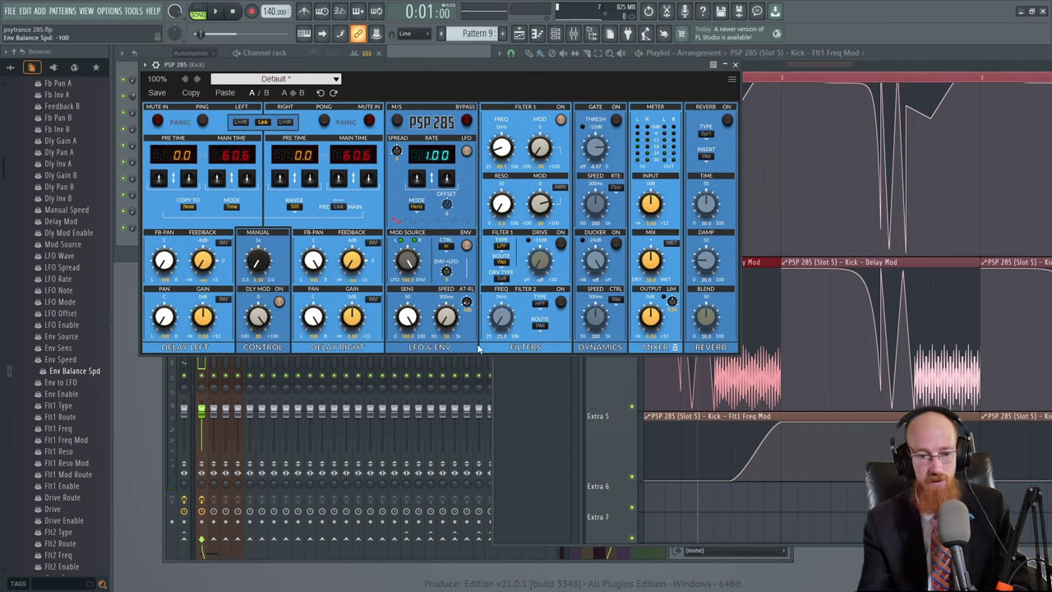
key(space)
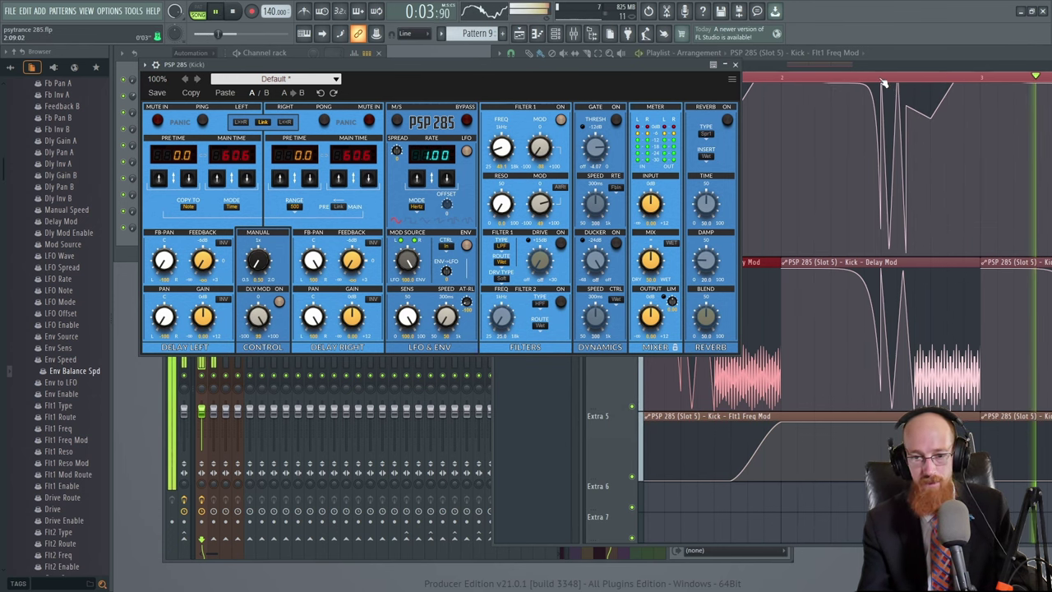
key(space)
- Restrict the loop to bar 1, delete the filter clip's automation point at the start of bar 2, and play it
scroll(807, 173, down, 2)
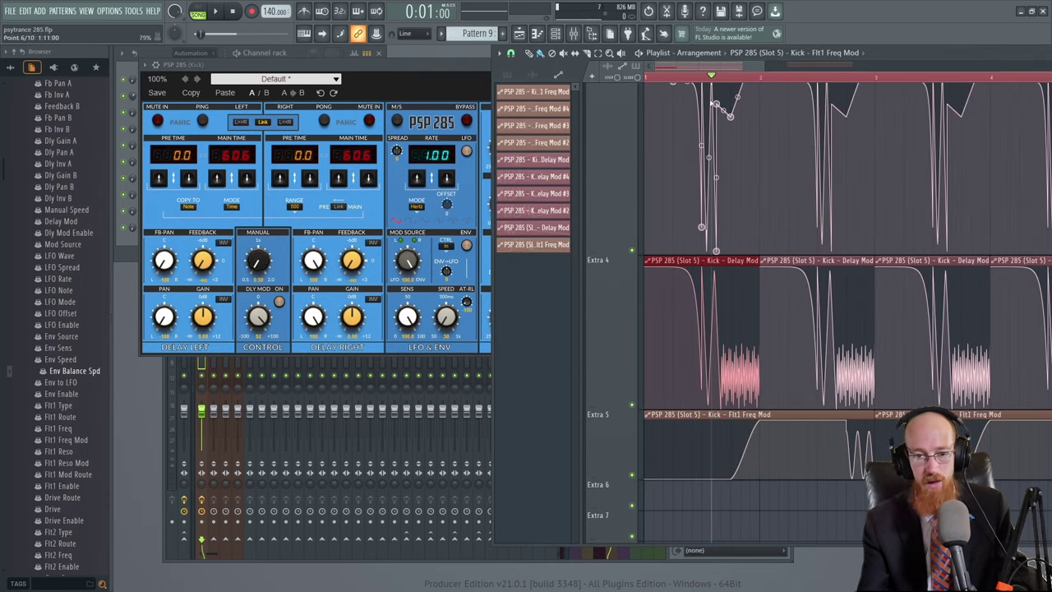
scroll(701, 112, up, 1)
drag(765, 82, 760, 82)
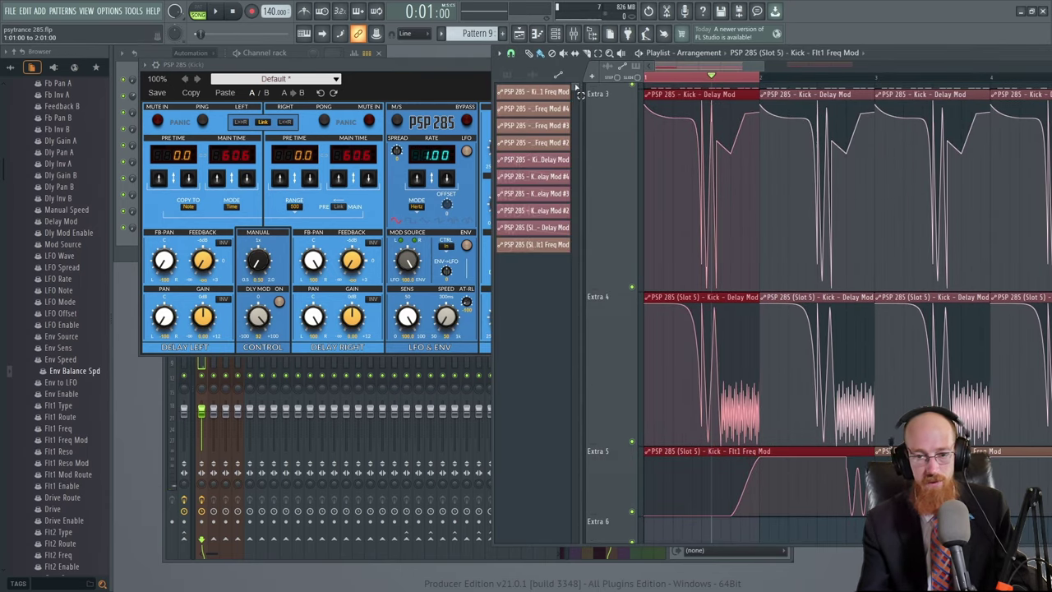
right_click(760, 457)
key(space)
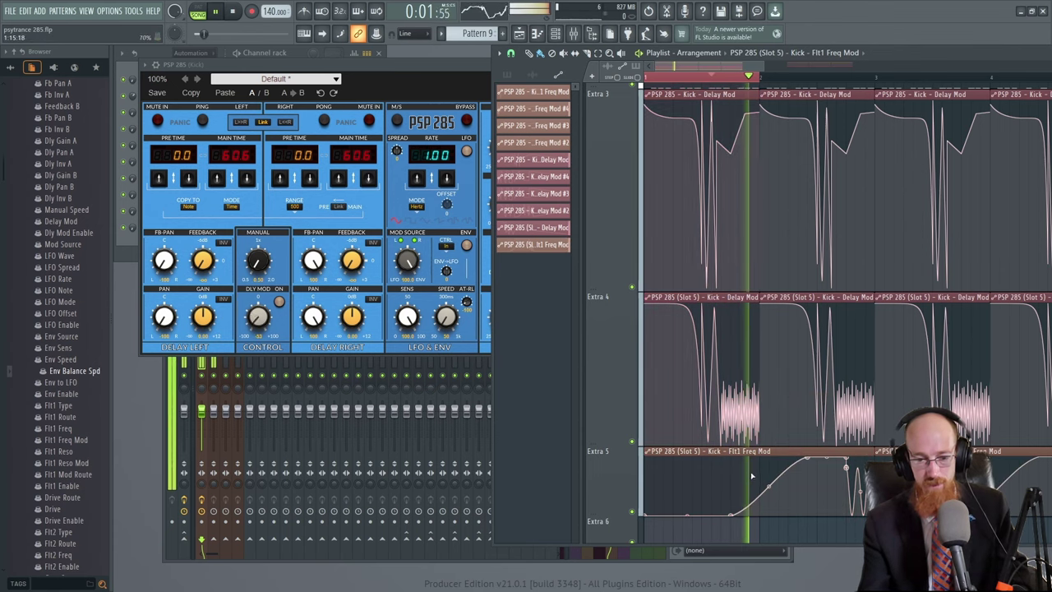
- Set the envelope's AT-RL balance to 100 and the mix to 100 wet while auditioning bar 1
click(415, 62)
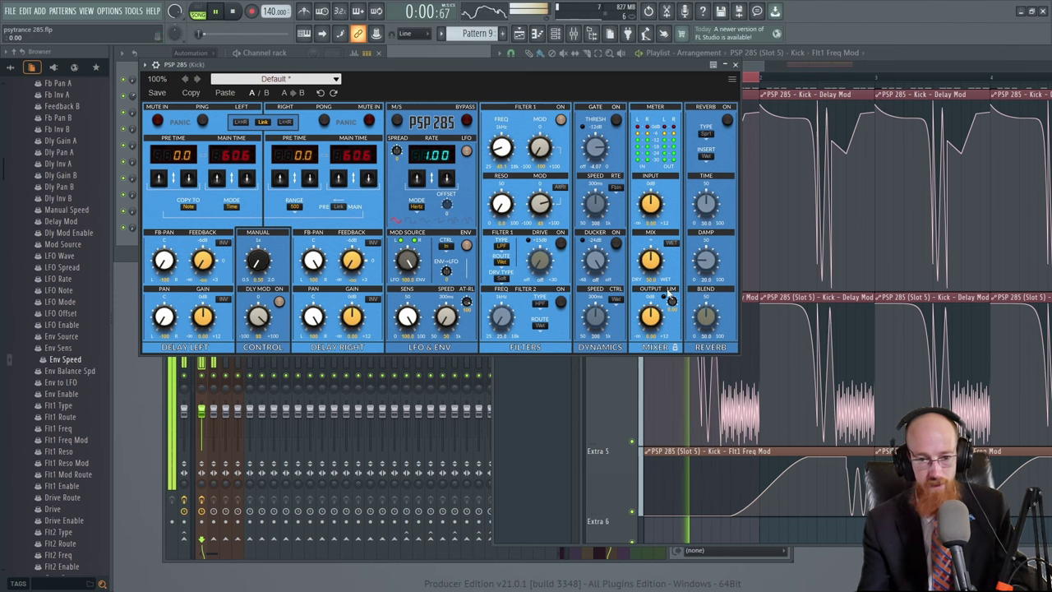
key(space)
key(space)
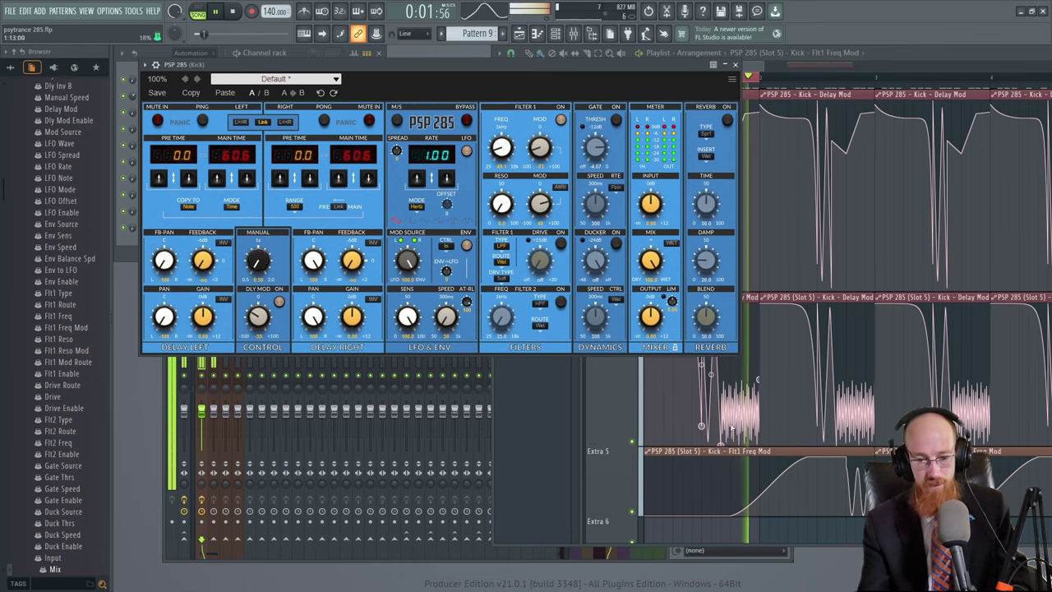
- Remove the delay modulation clip's oscillating end section and raise the filter clip to its maximum throughout bar 1
click(758, 381)
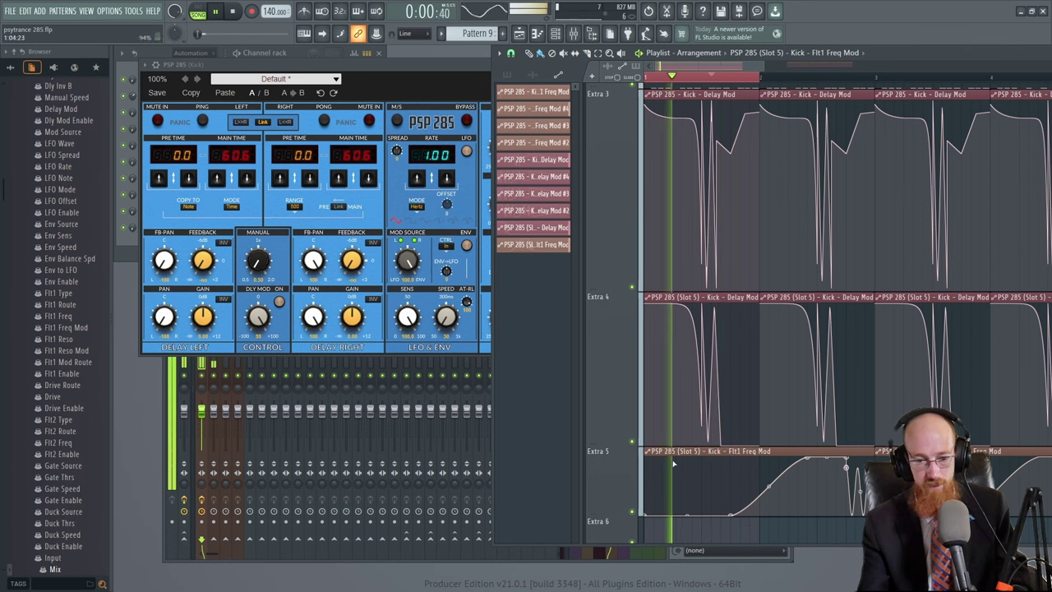
drag(645, 515, 646, 456)
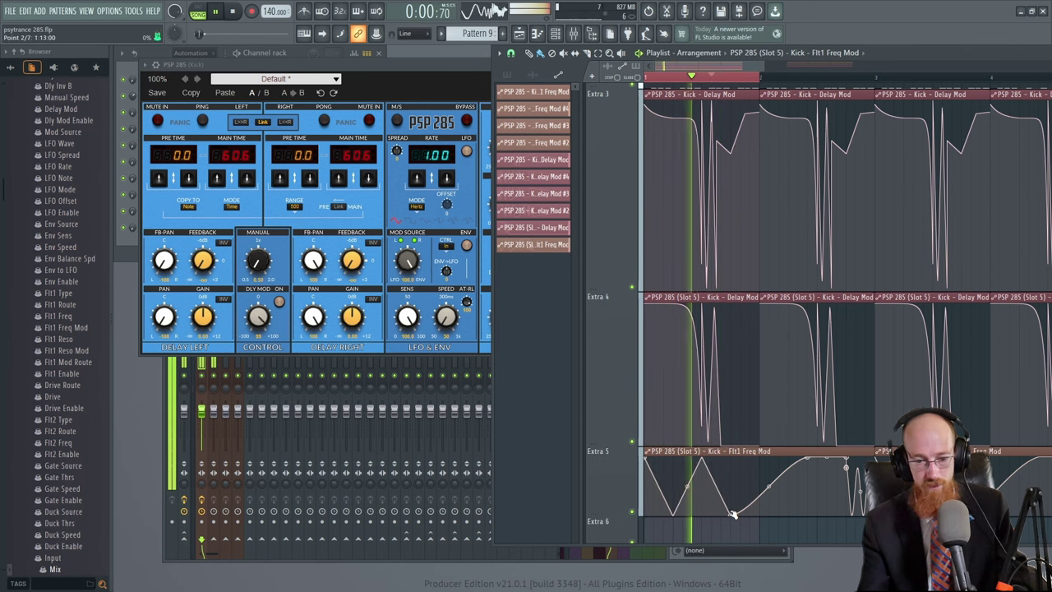
drag(731, 514, 727, 447)
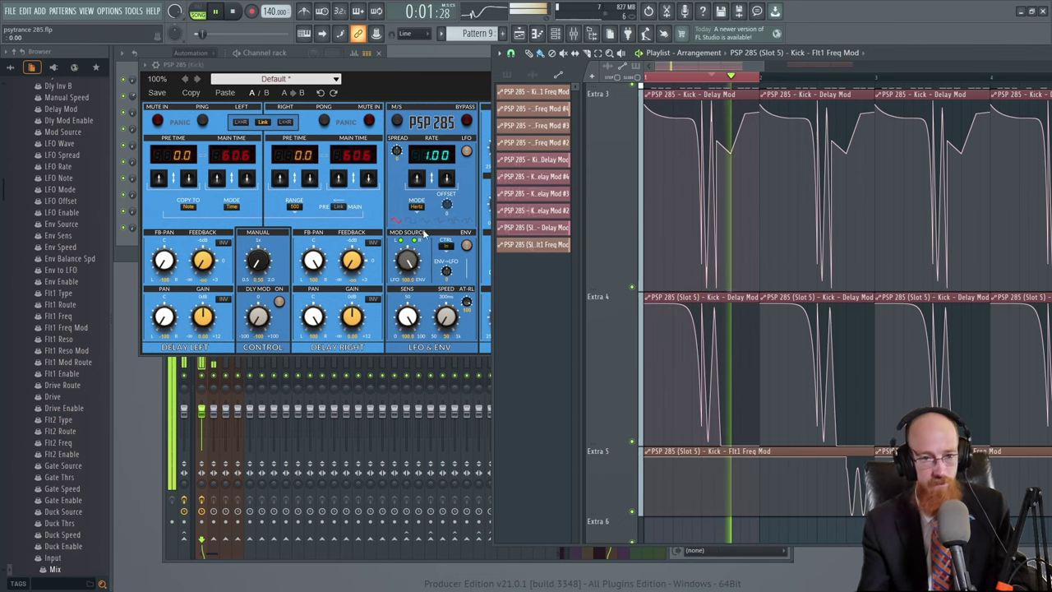
- Lower the envelope's AT-RL balance to its minimum while bar 1 loops, and stop playback
click(420, 66)
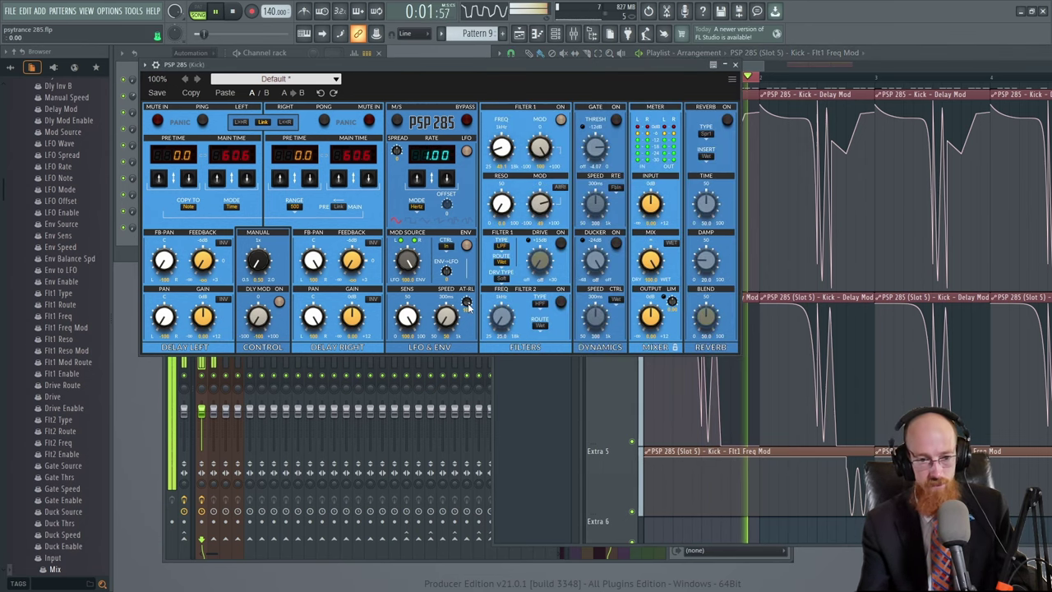
drag(466, 303, 495, 482)
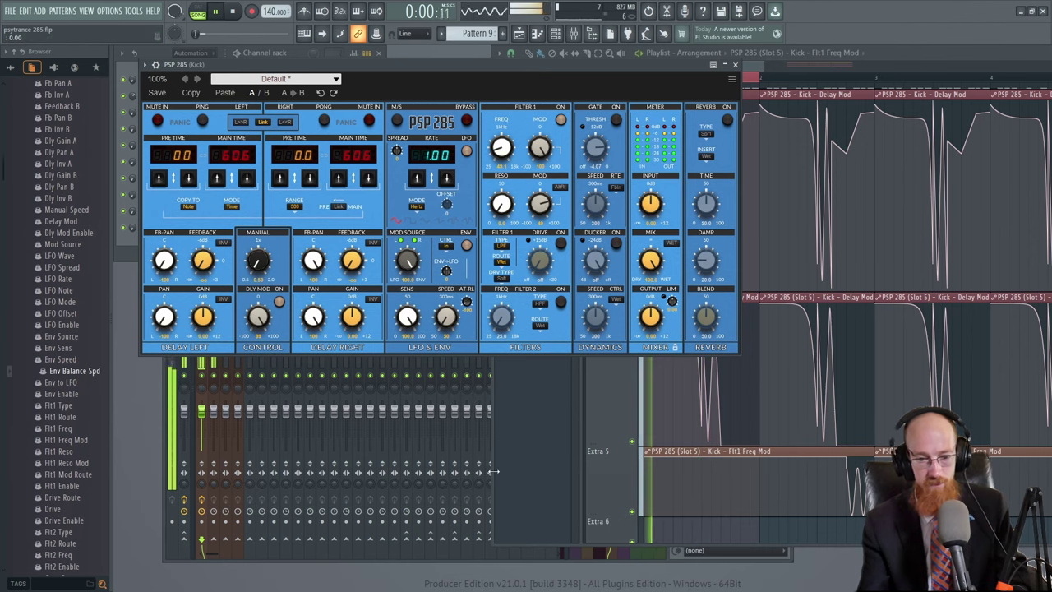
click(714, 465)
key(space)
click(426, 63)
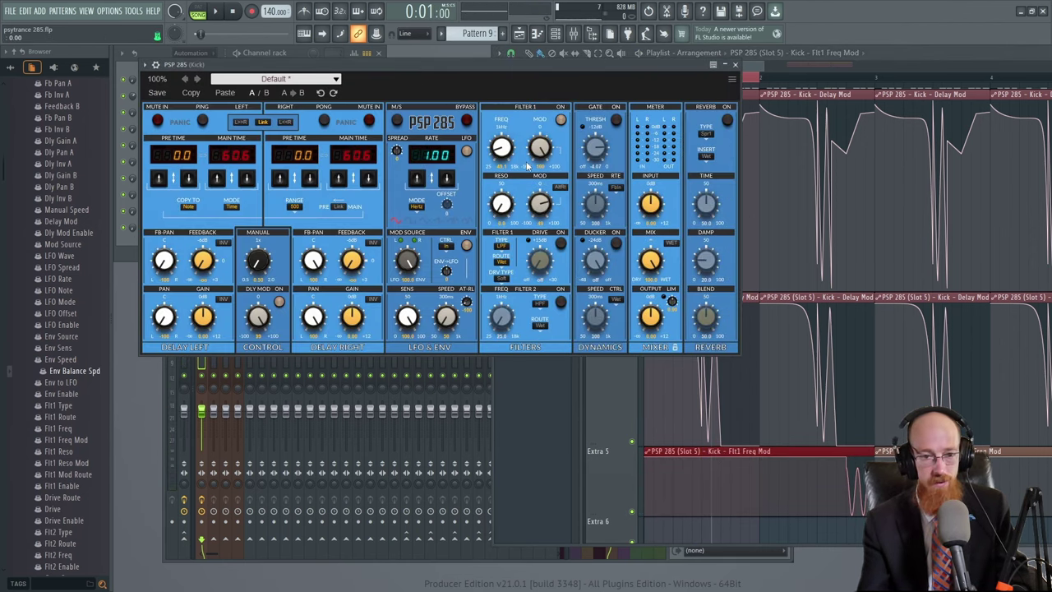
- Change Filter 1's type to notch in the PSP 285 and return to the playlist
click(505, 246)
click(526, 298)
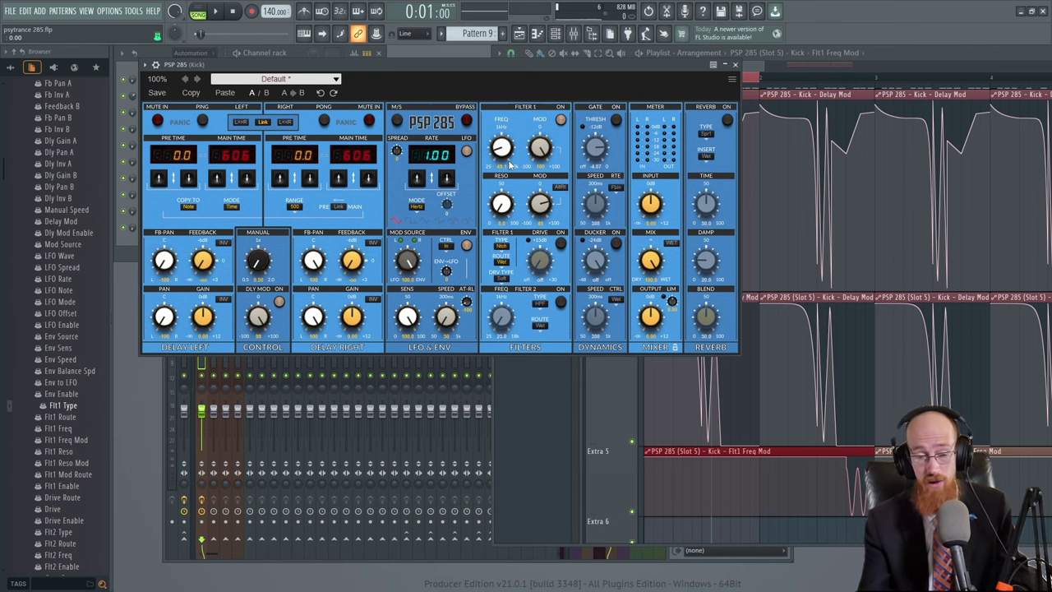
click(919, 57)
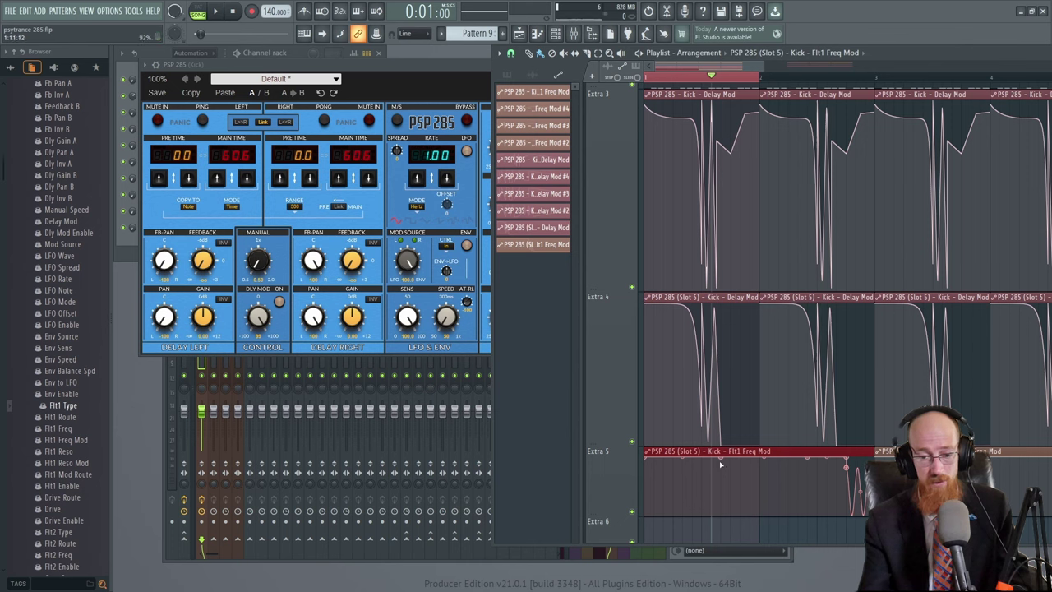
- Play bar 1 while lowering the Flt1 Freq Mod clip's mid-bar point, adding a point before bar 2 and resetting the tension between them
key(space)
drag(721, 457, 723, 509)
right_click(749, 471)
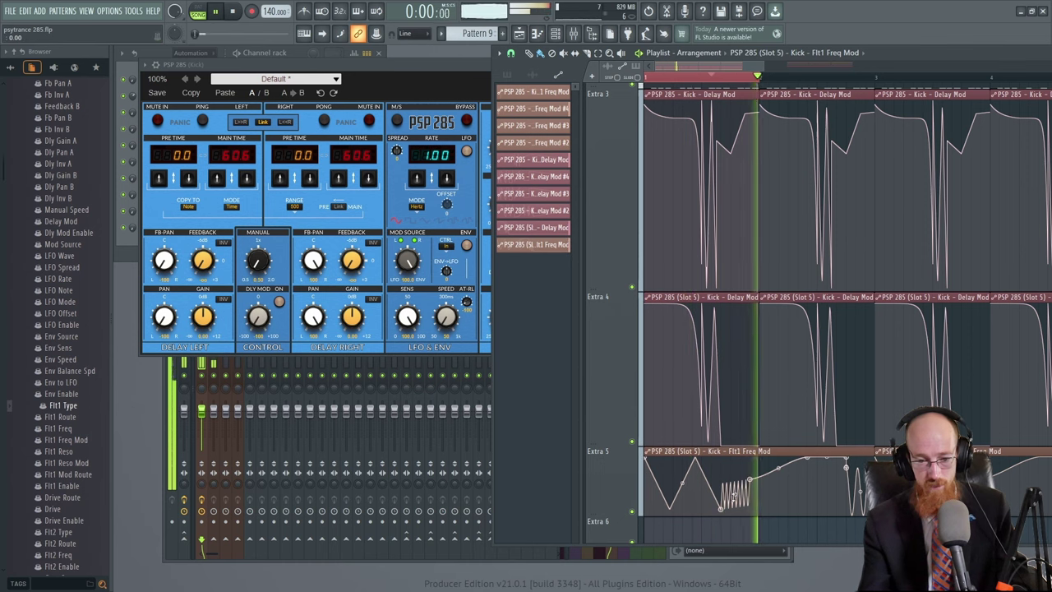
right_click(735, 494)
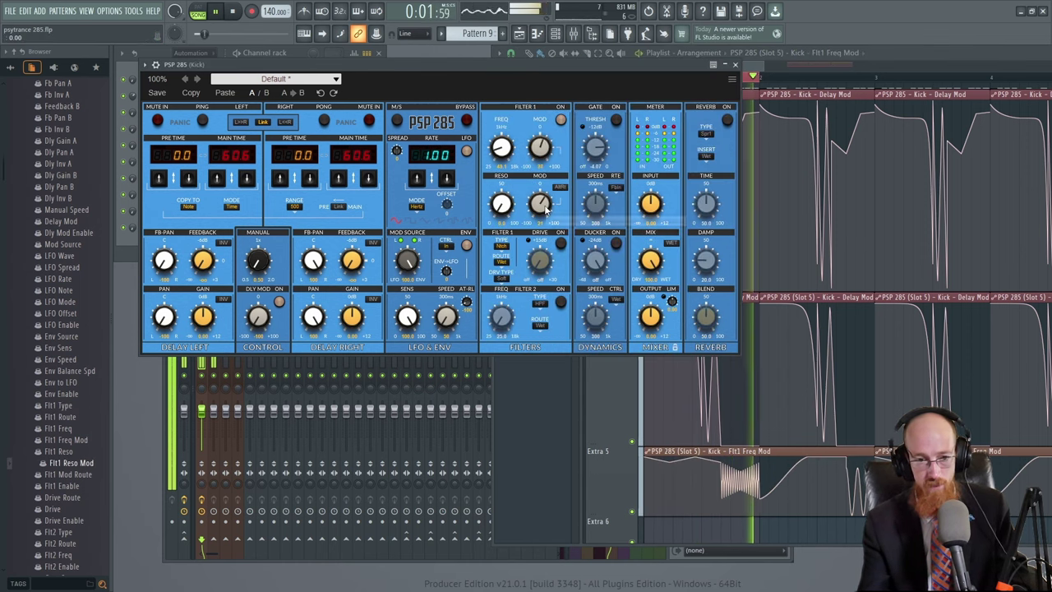
- Set Filter 1's resonance modulation to 100 and audition the bar 1 loop again
click(544, 207)
key(space)
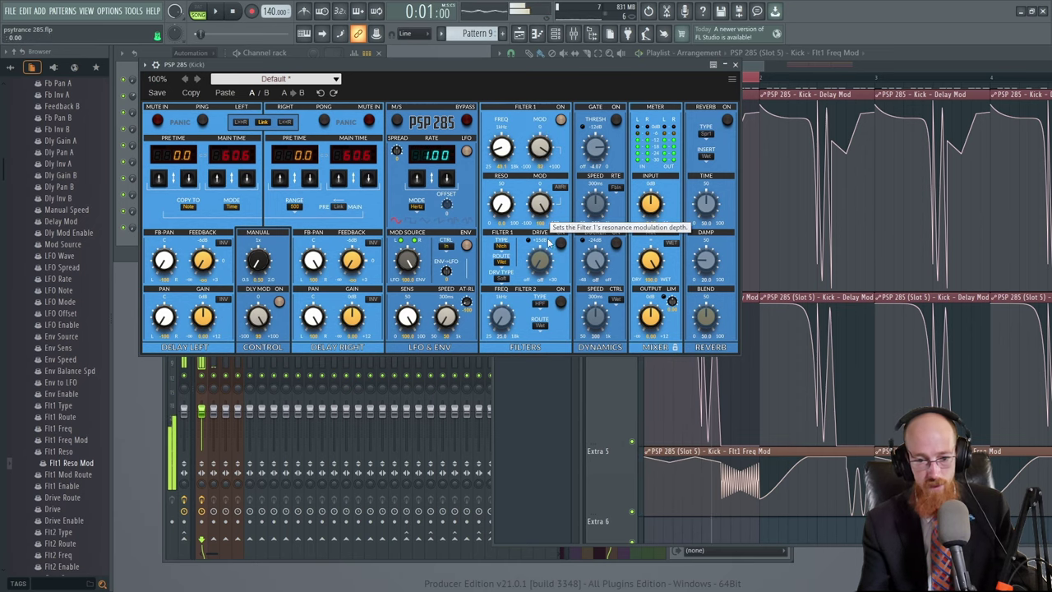
click(745, 489)
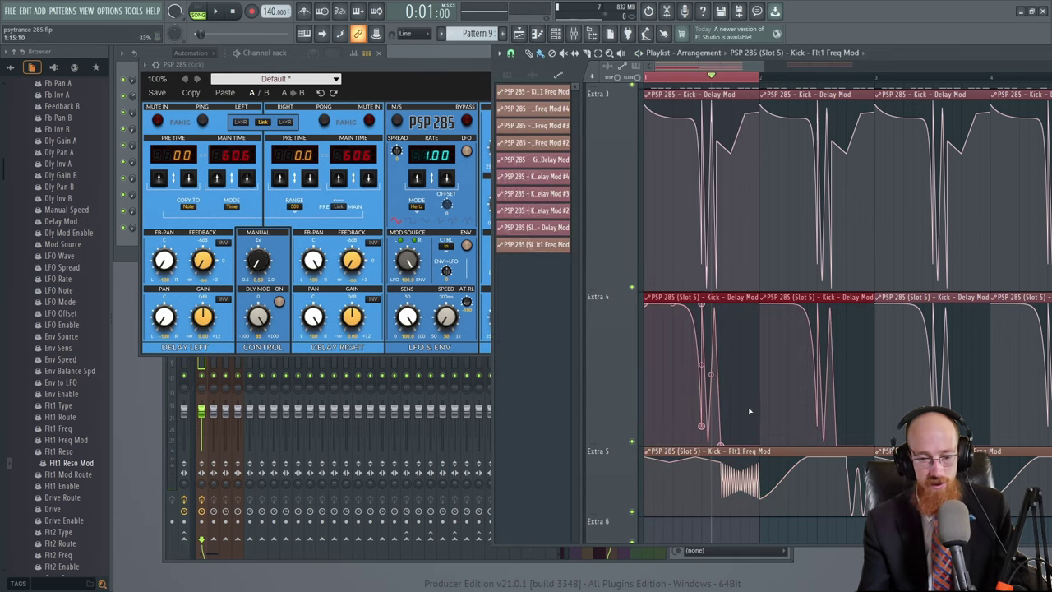
key(space)
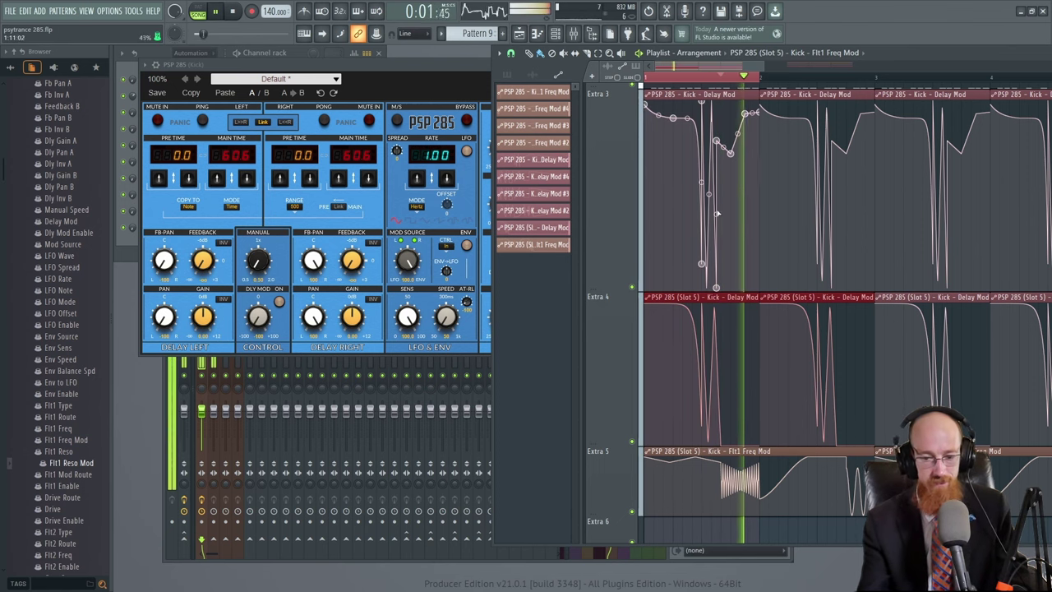
scroll(724, 246, down, 2)
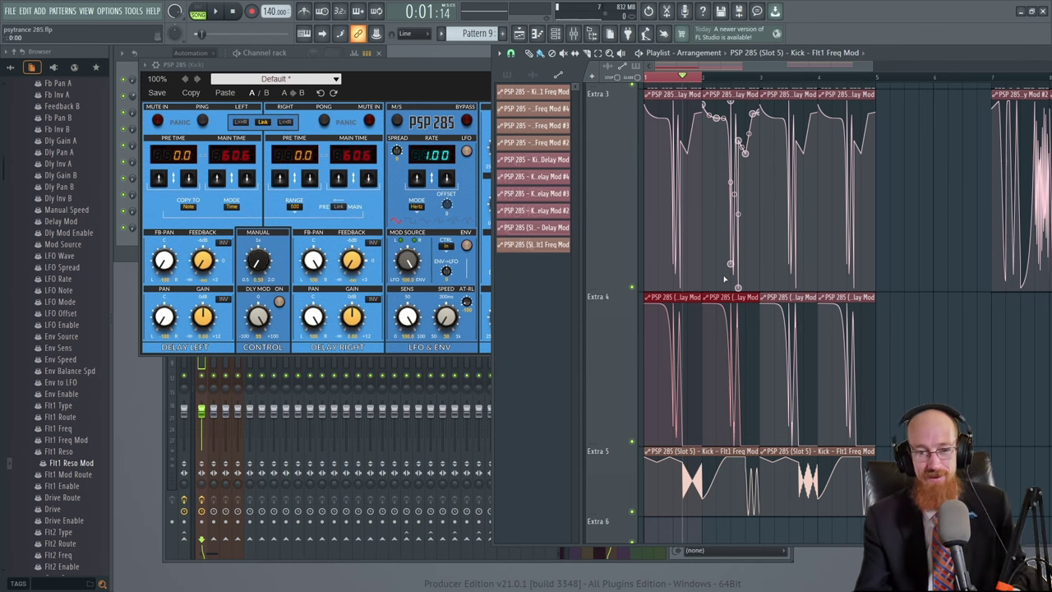
- Close the slot 5 PSP 285, switch the Kick track to the slot 2 PSP 285, play the loop and open that instance
click(438, 67)
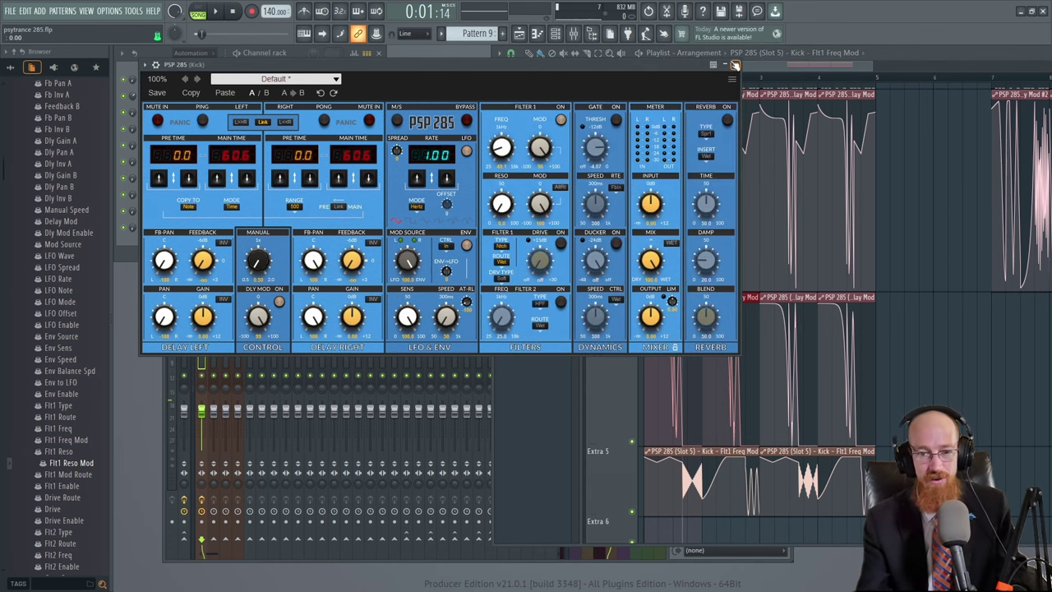
click(734, 65)
click(568, 286)
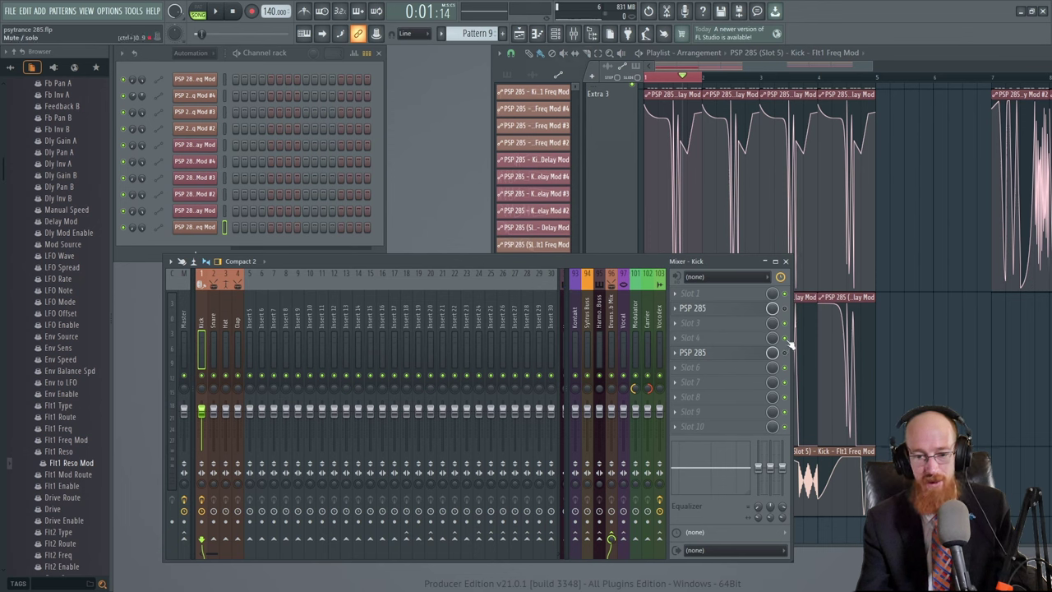
key(space)
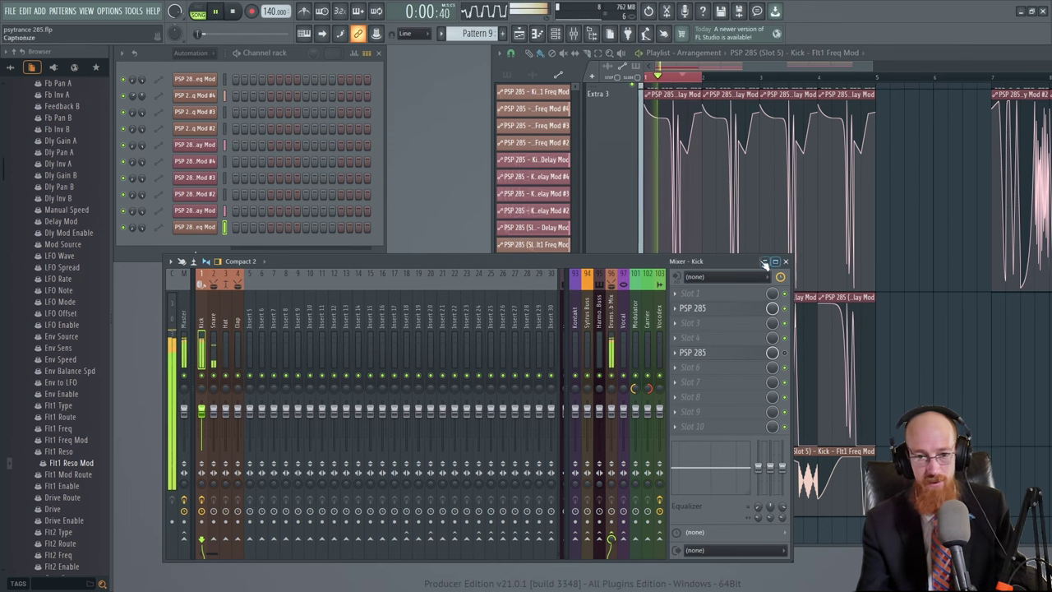
click(727, 310)
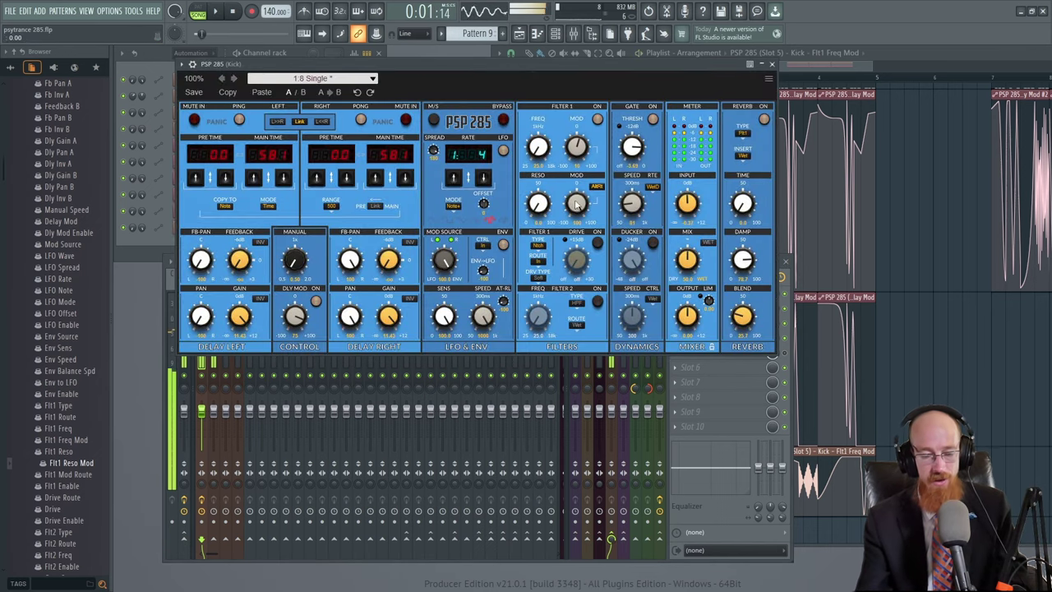